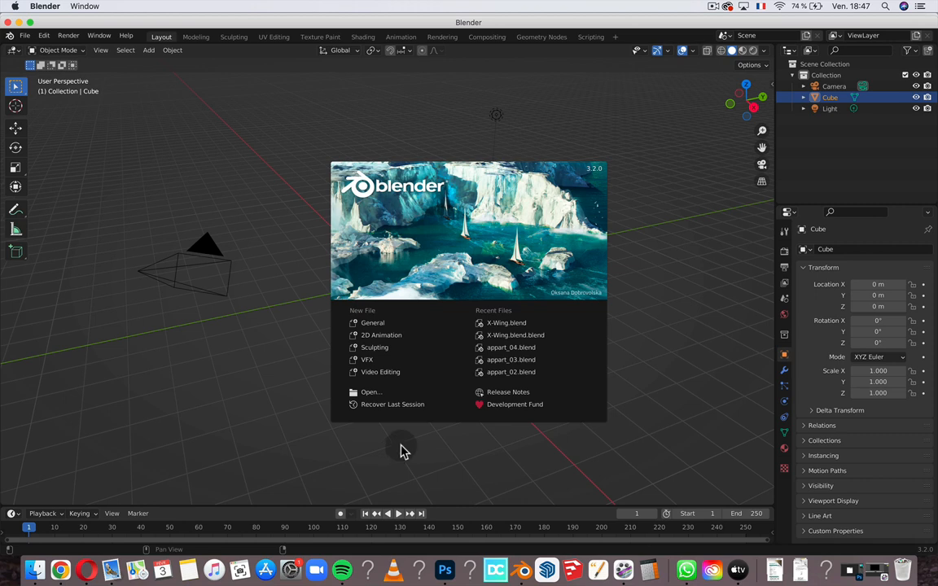
Start a new General file and delete the default cube
click(382, 323)
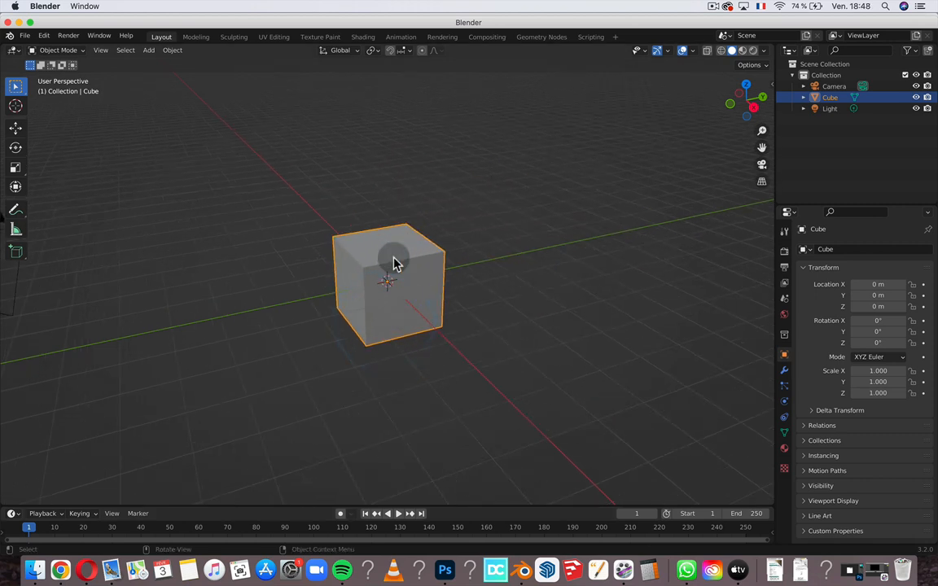
scroll(393, 263, up, 2)
key(x)
click(393, 263)
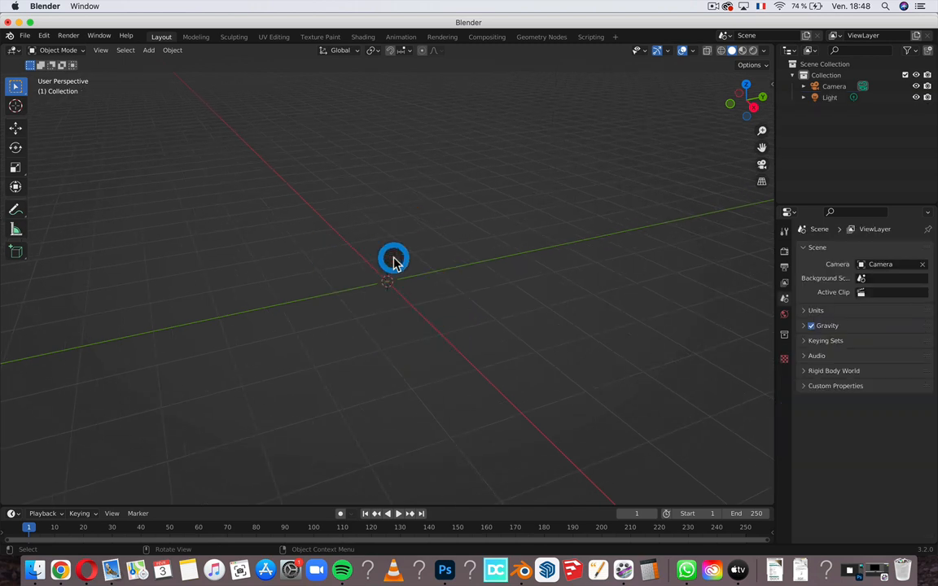
Add a new cube mesh at the world origin
click(149, 51)
mouse_move(157, 67)
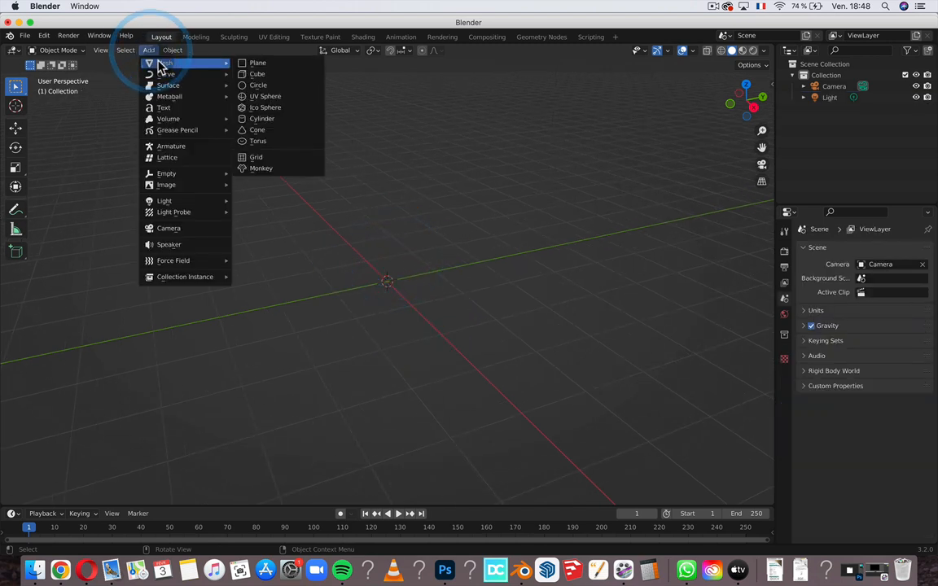
click(247, 76)
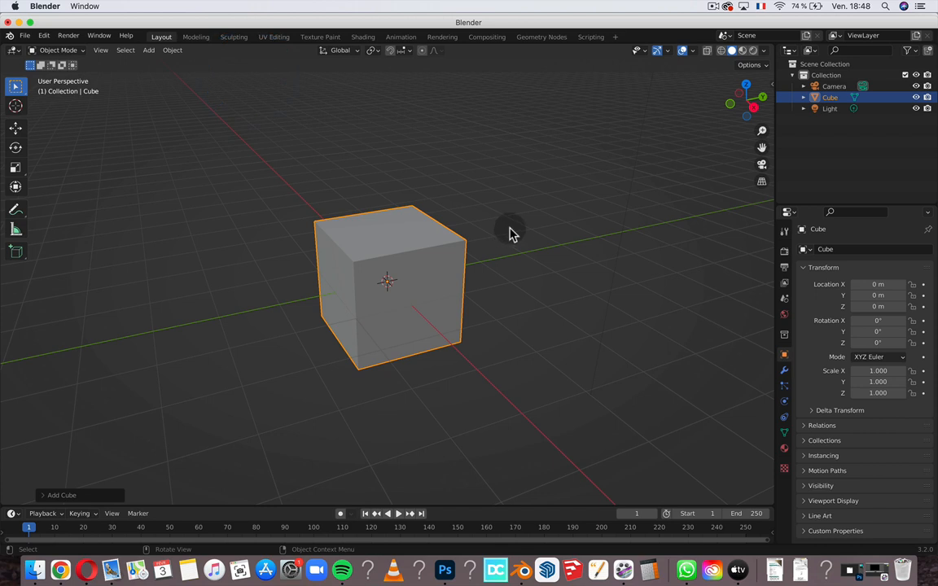
Set the cube's dimensions to 0.24 m in X and 0.15 m in Y
key(n)
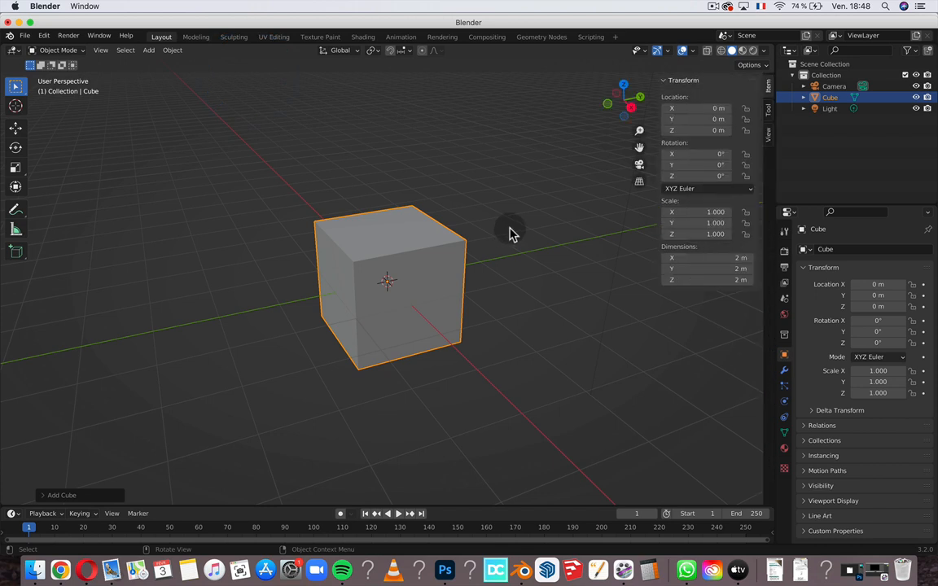
click(722, 257)
text(à;24)
key(Return)
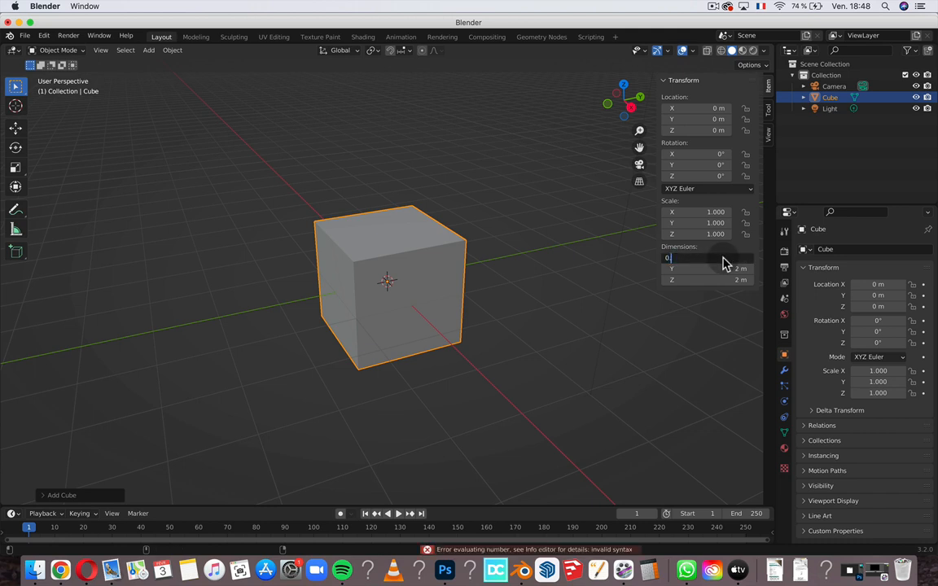
key(Return)
click(719, 269)
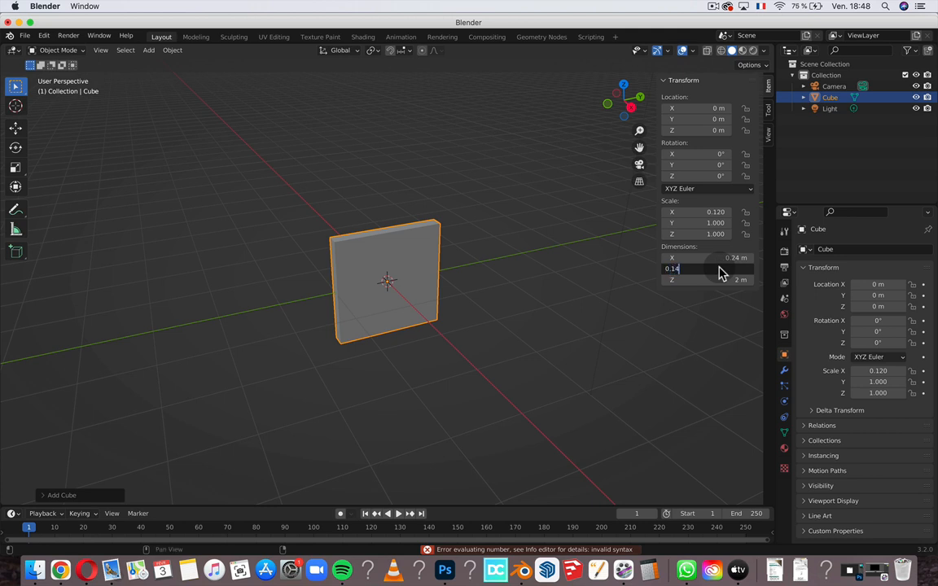
text(0.15)
key(Return)
Set the cube's Z dimension to 0.031 m to make it book-thick
click(716, 279)
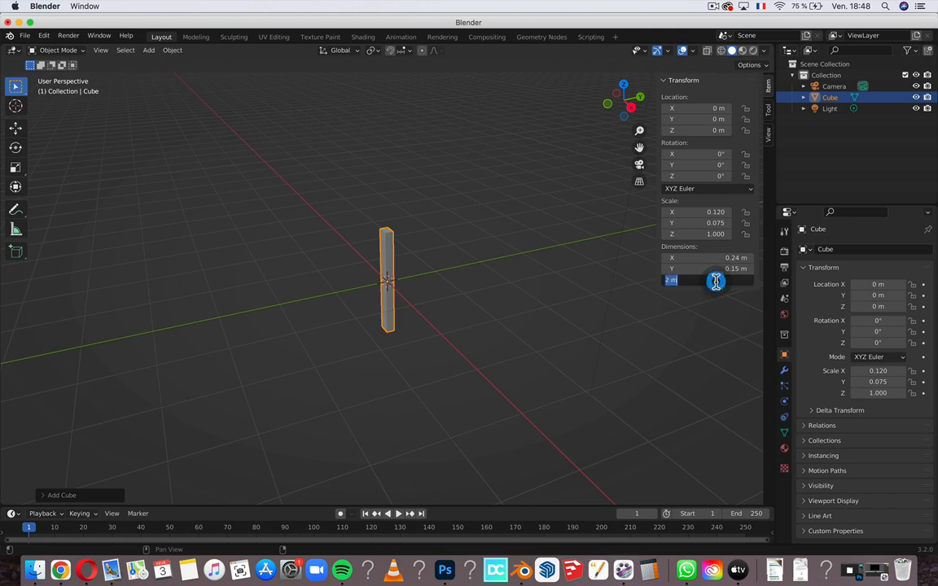
text(0.03)
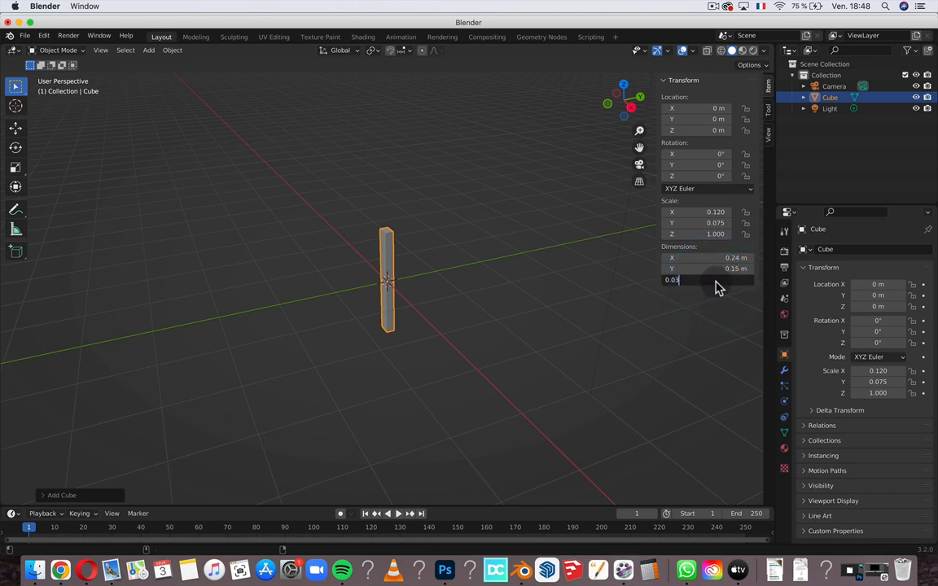
text(&)
key(Return)
click(714, 281)
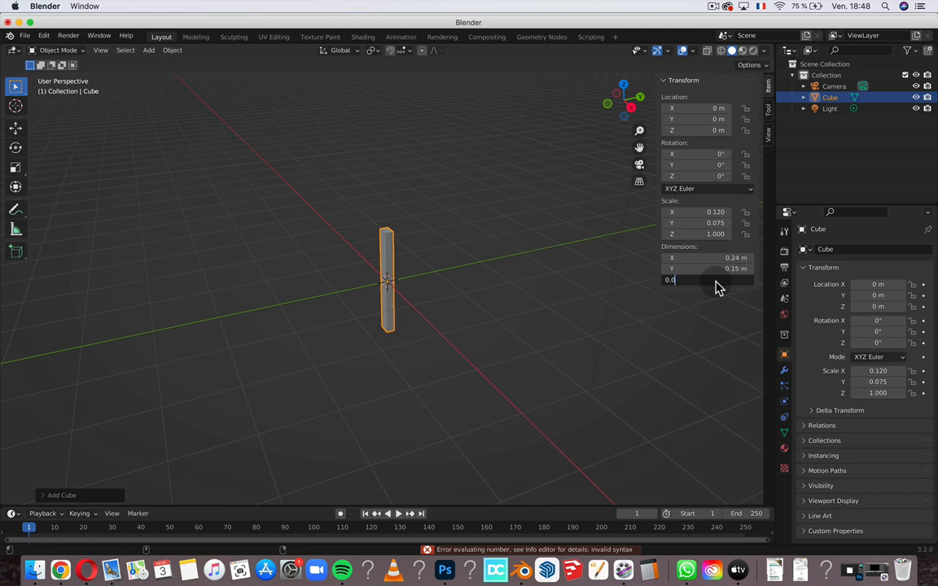
text(0.031)
key(Return)
Apply all transforms to the resized block
scroll(423, 246, up, 2)
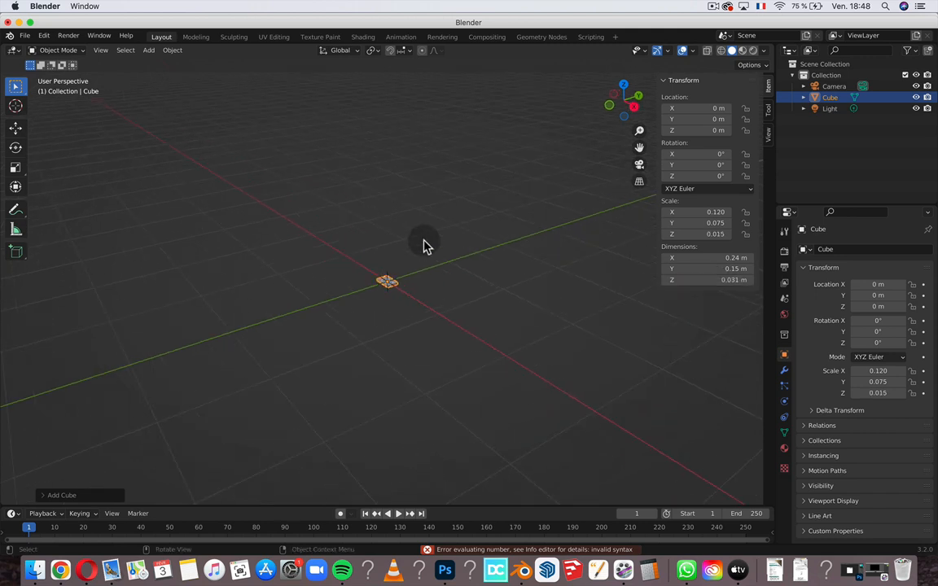
scroll(423, 246, up, 5)
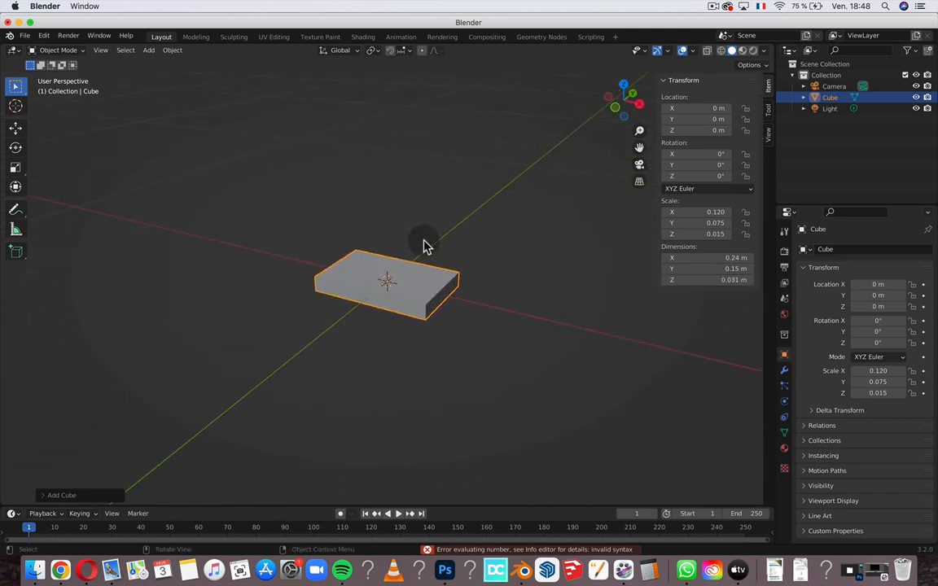
scroll(424, 245, left, 5)
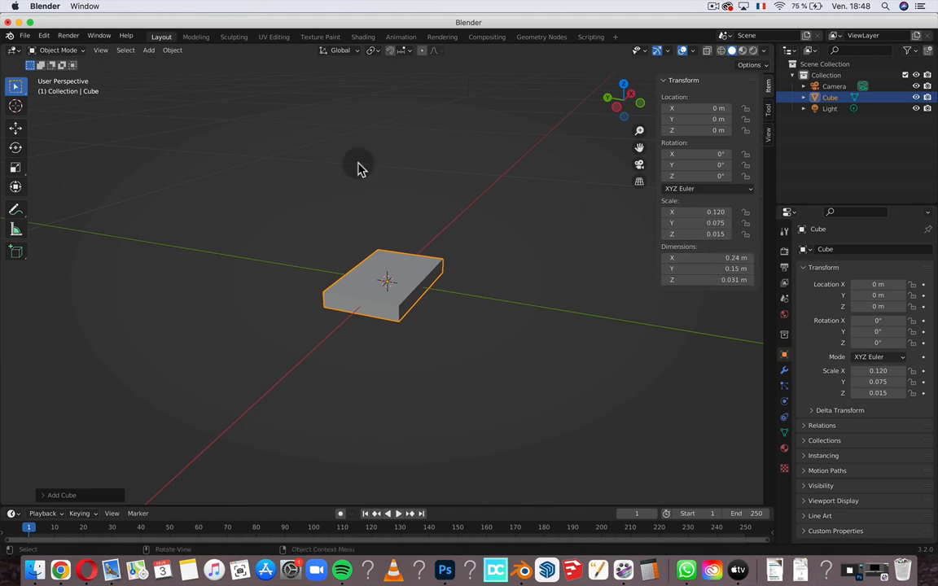
click(169, 52)
mouse_move(240, 107)
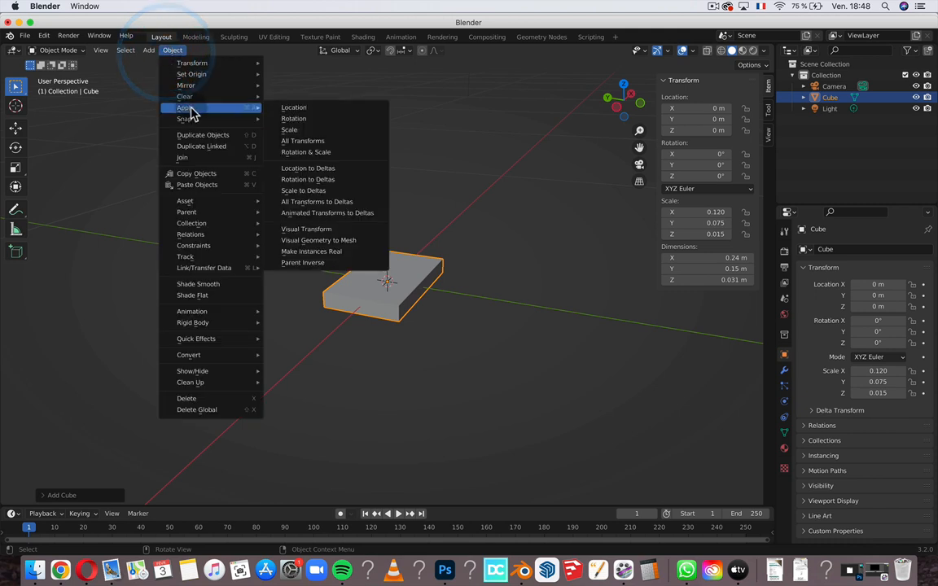
click(303, 141)
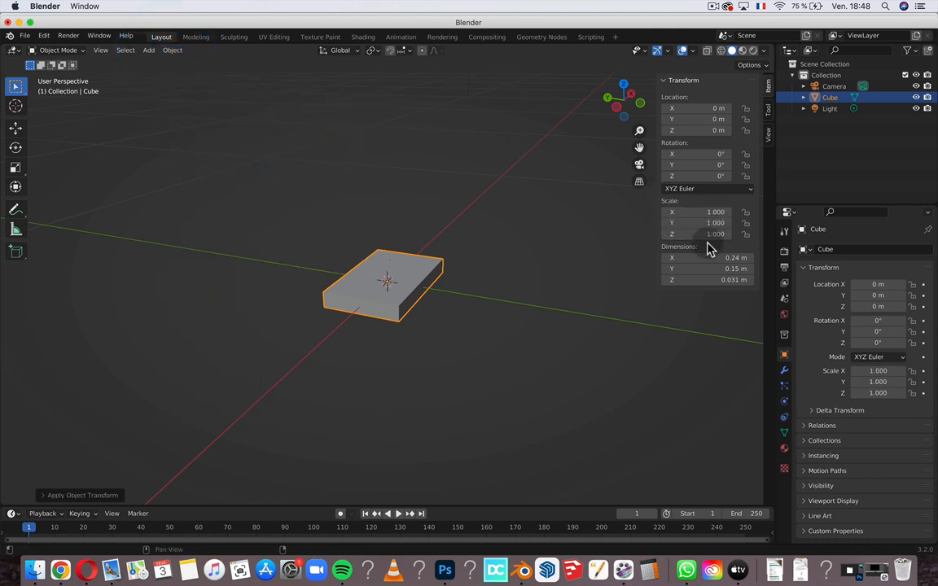
Create a new material on the block and name it Couverture
middle_drag(365, 225, 407, 254)
scroll(407, 255, left, 2)
scroll(407, 255, up, 3)
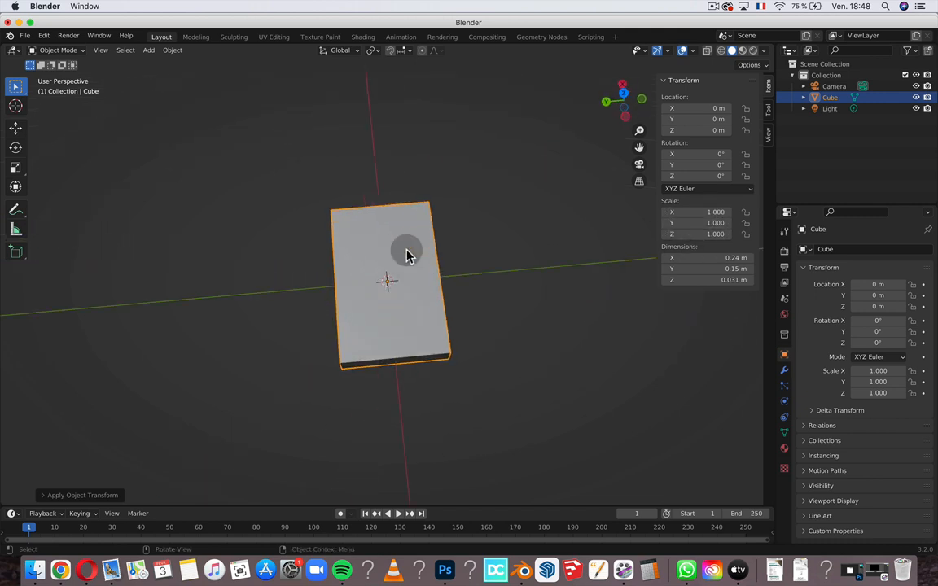
scroll(407, 255, left, 2)
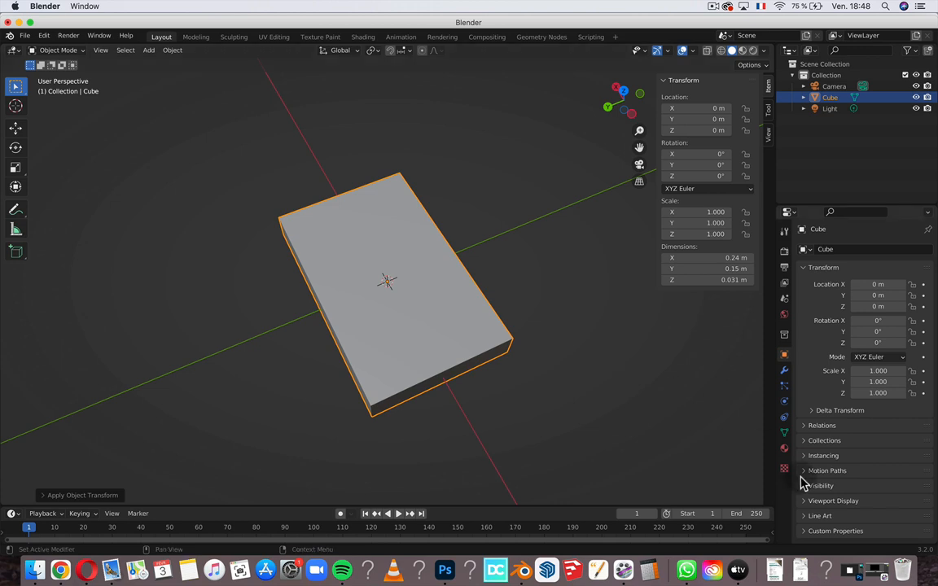
click(784, 447)
click(843, 300)
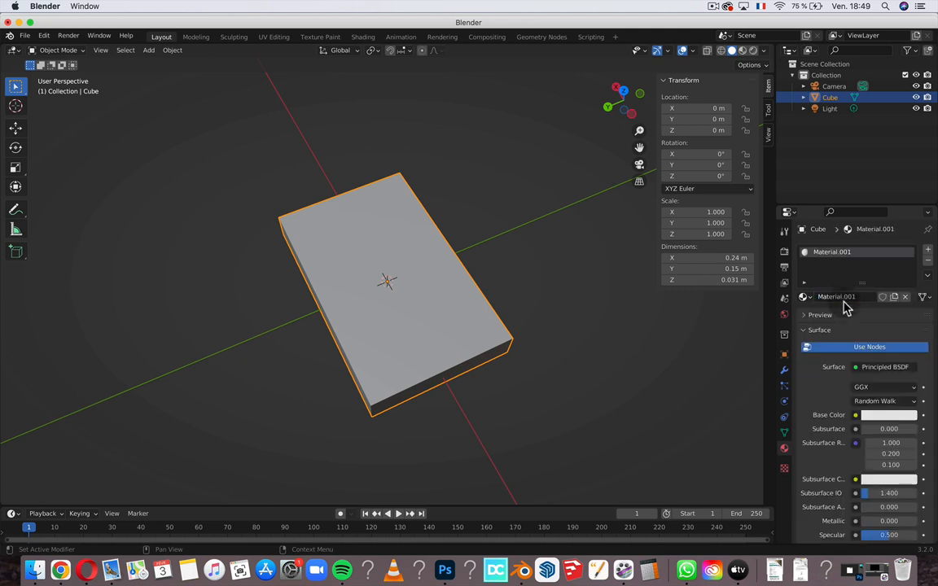
double_click(838, 298)
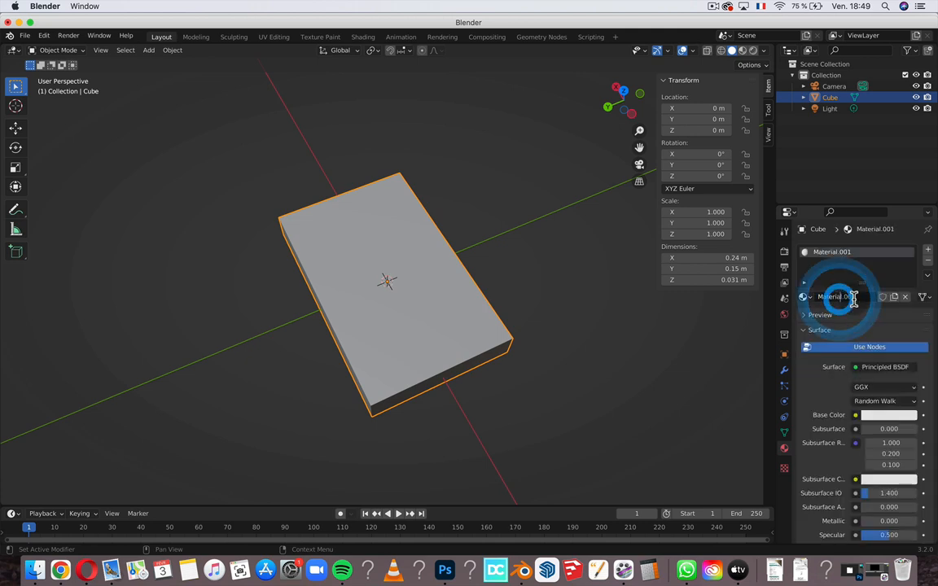
text(Couverture)
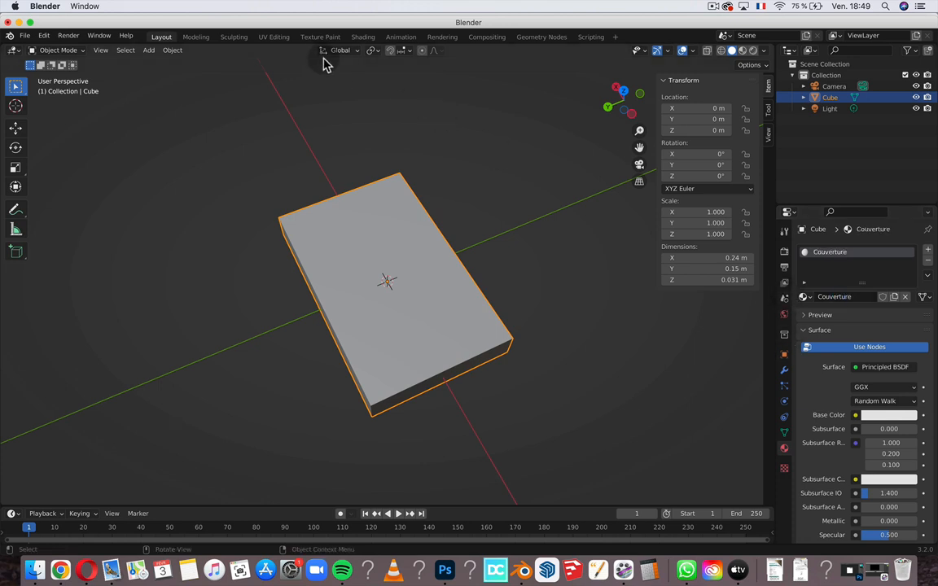
In the Shading workspace, add an Image Texture node beside the Principled BSDF of the Couverture material
click(361, 38)
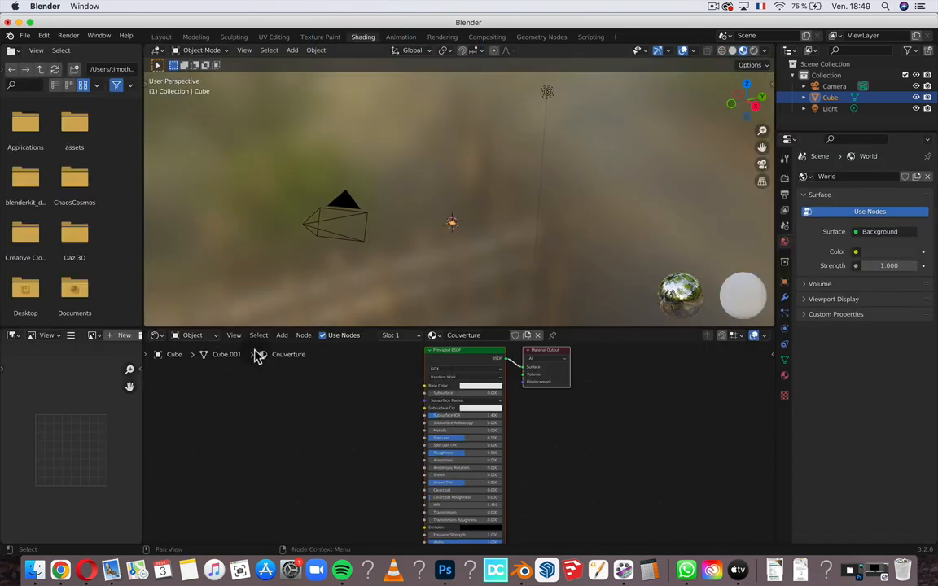
click(279, 335)
click(283, 349)
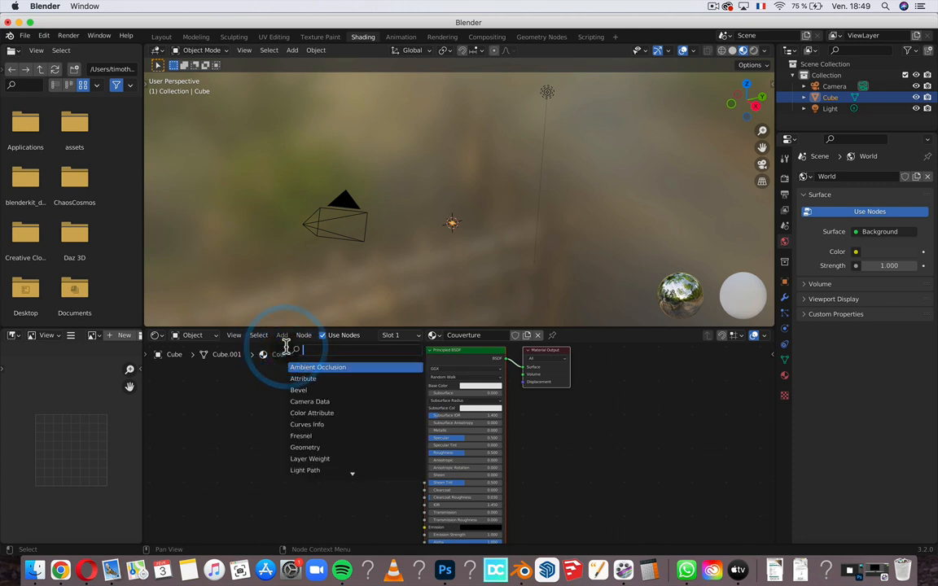
text(mag)
key(BackSpace)
key(BackSpace)
key(BackSpace)
text(imag)
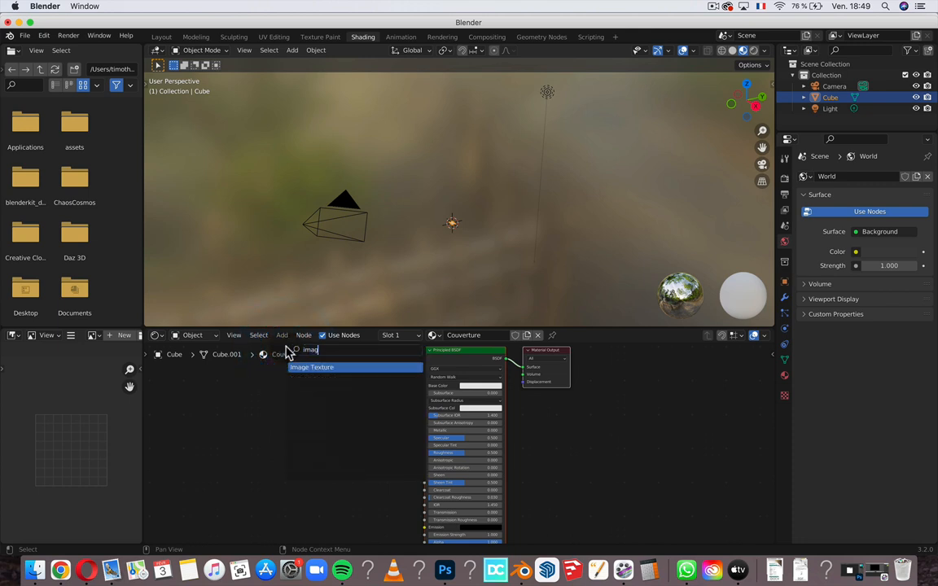
key(Return)
click(282, 354)
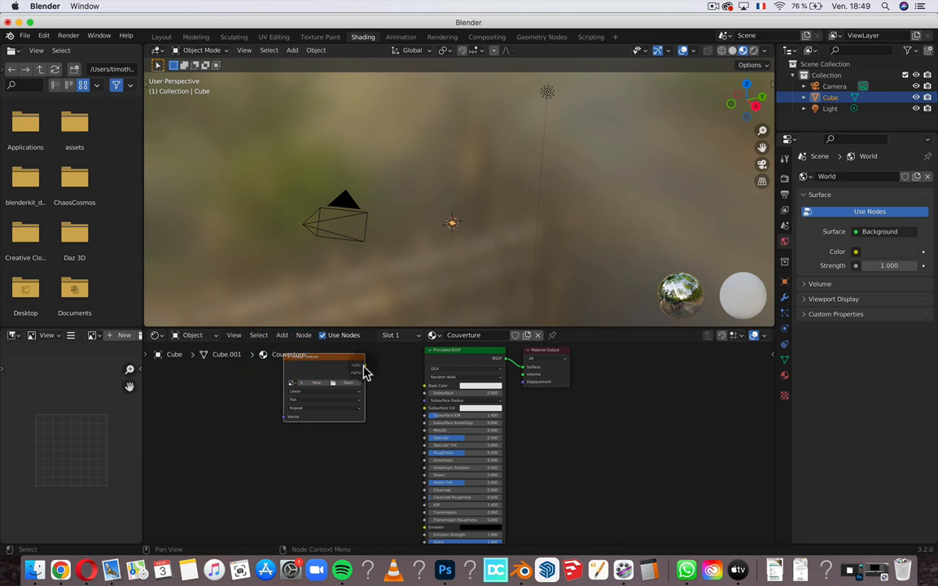
Connect the Image Texture's Color to the Principled BSDF's Base Color and load WrapHP.jpg from the Desktop into the node
drag(365, 364, 425, 385)
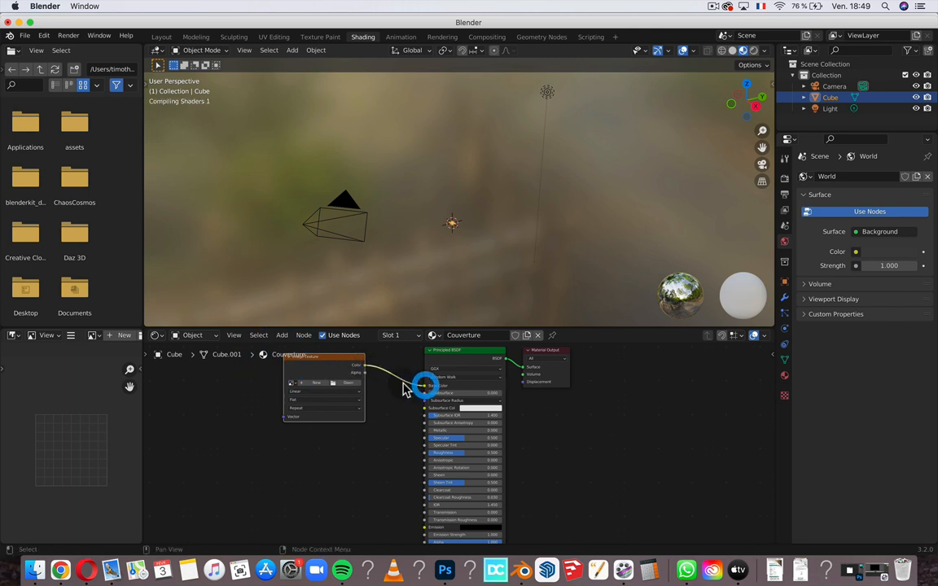
click(342, 384)
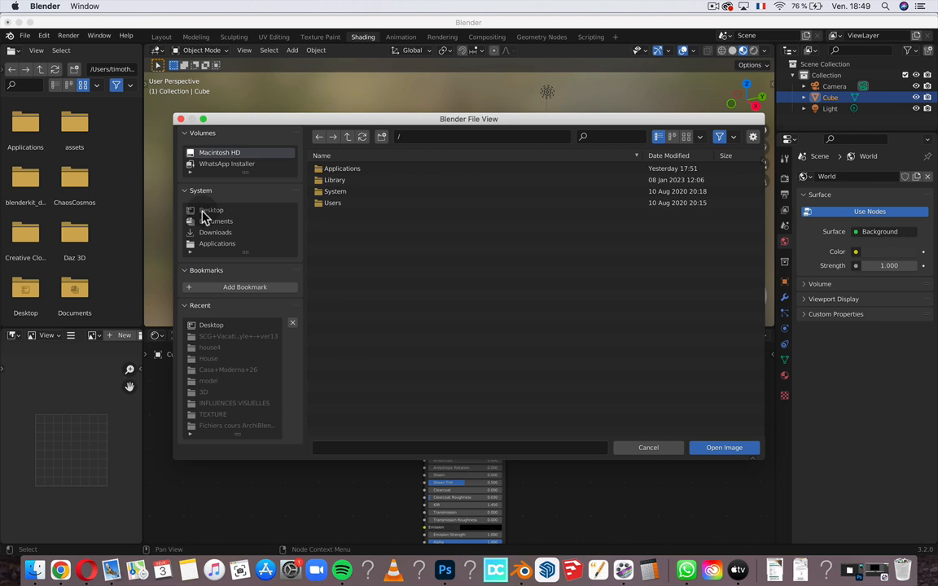
click(208, 210)
click(337, 180)
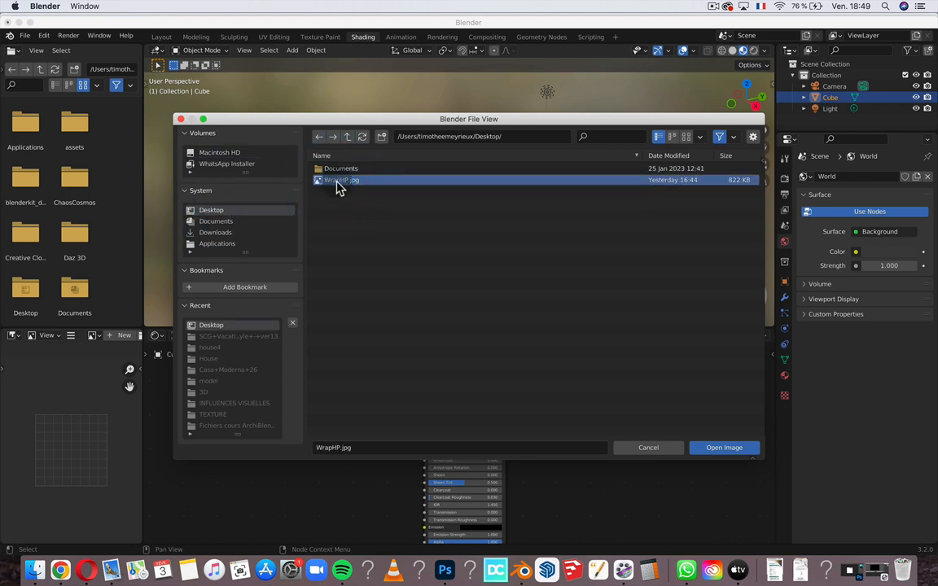
double_click(339, 184)
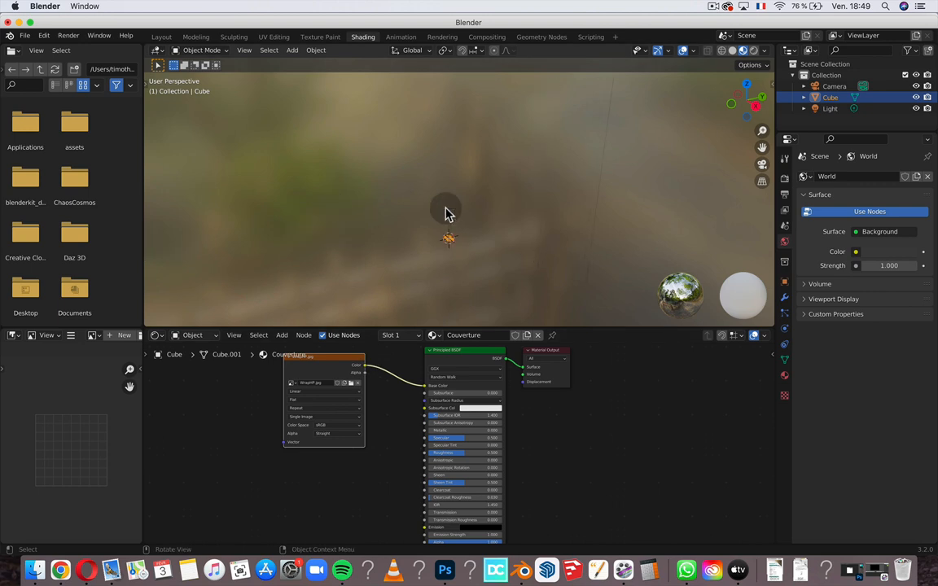
Examine from several angles how the cover image is mapped onto the block
drag(757, 149, 757, 97)
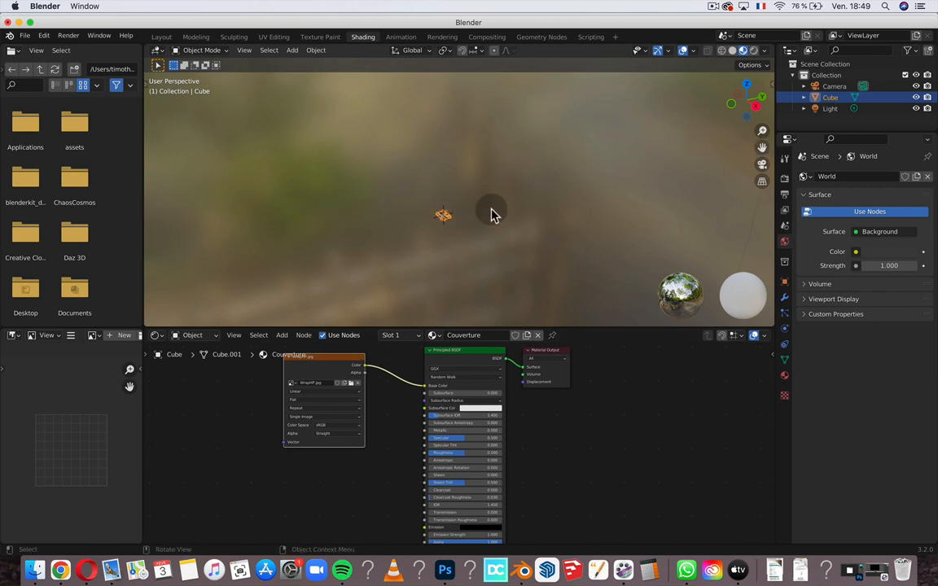
scroll(491, 210, left, 2)
scroll(491, 210, up, 4)
scroll(491, 210, up, 5)
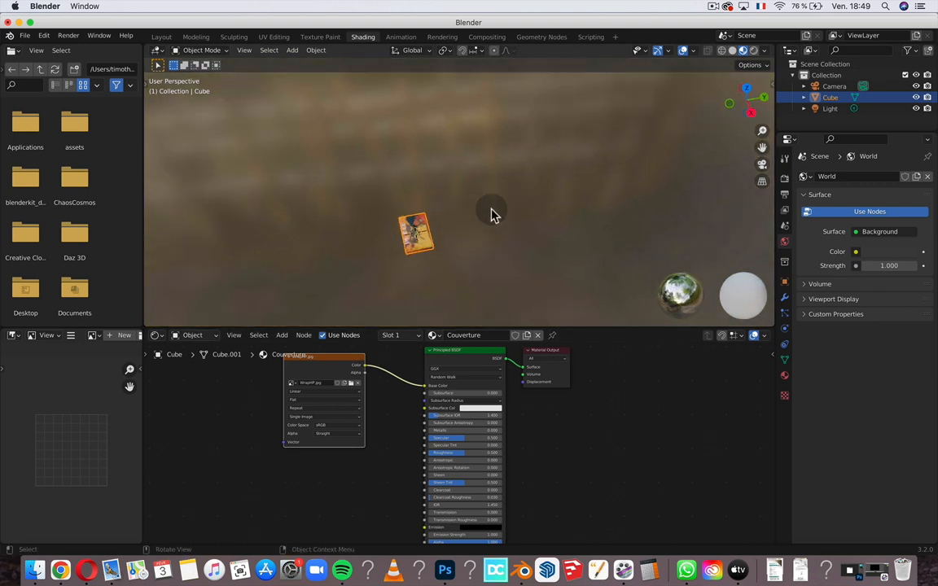
scroll(492, 210, down, 8)
scroll(491, 213, up, 5)
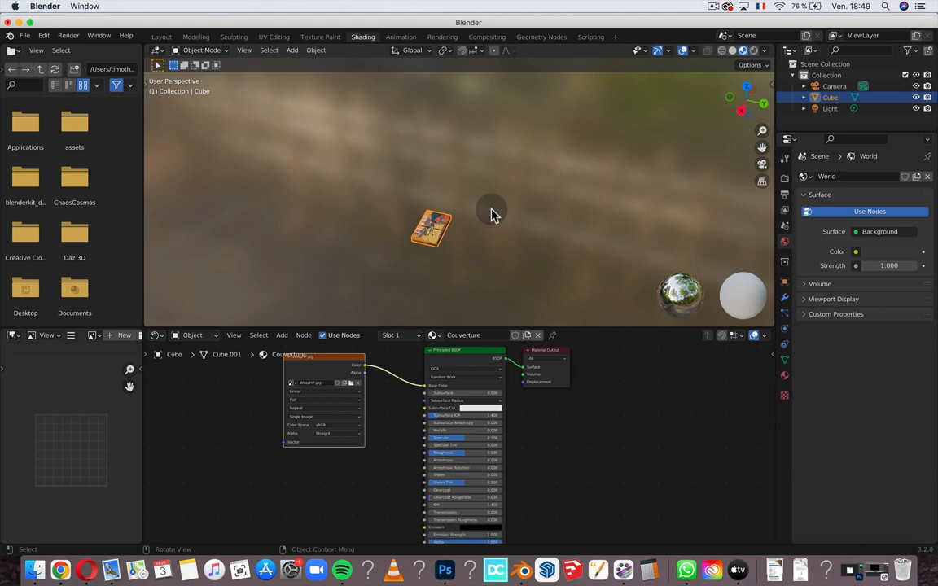
Switch to the UV Editing workspace and bring the block into a closer angled view beside its UV layout
click(273, 37)
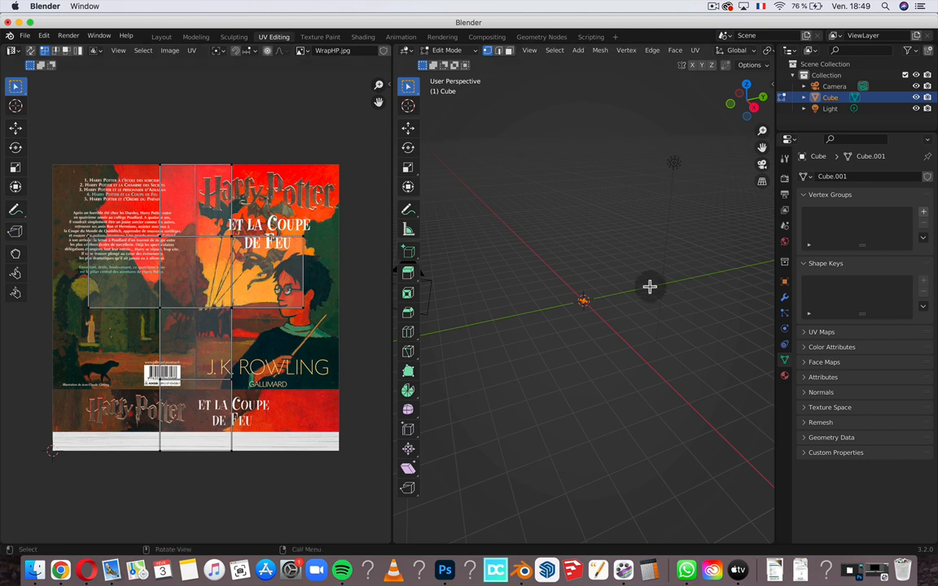
scroll(582, 297, left, 3)
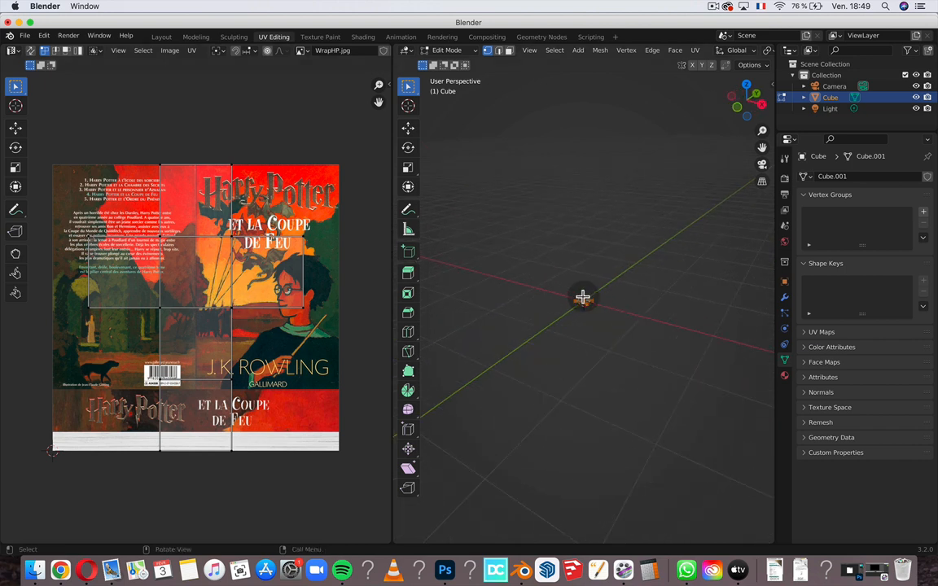
scroll(582, 297, left, 2)
scroll(582, 297, up, 3)
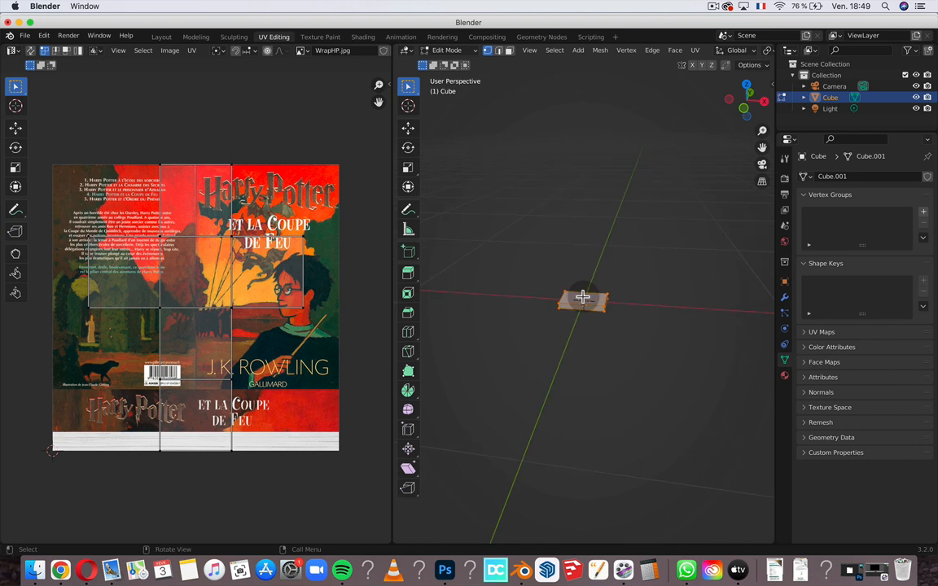
scroll(582, 297, left, 3)
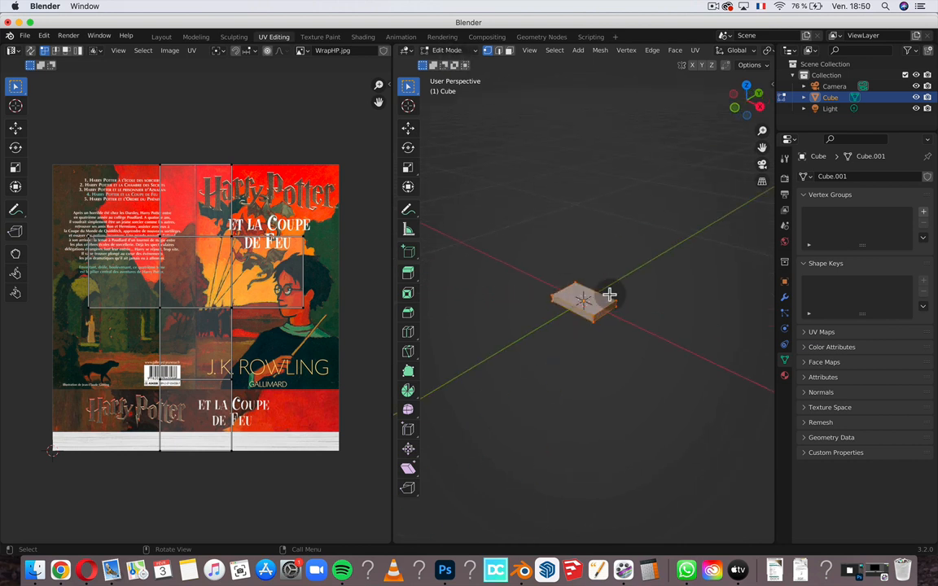
Unwrap the whole block with Smart UV Project using an island margin of 0.060
click(694, 51)
click(707, 79)
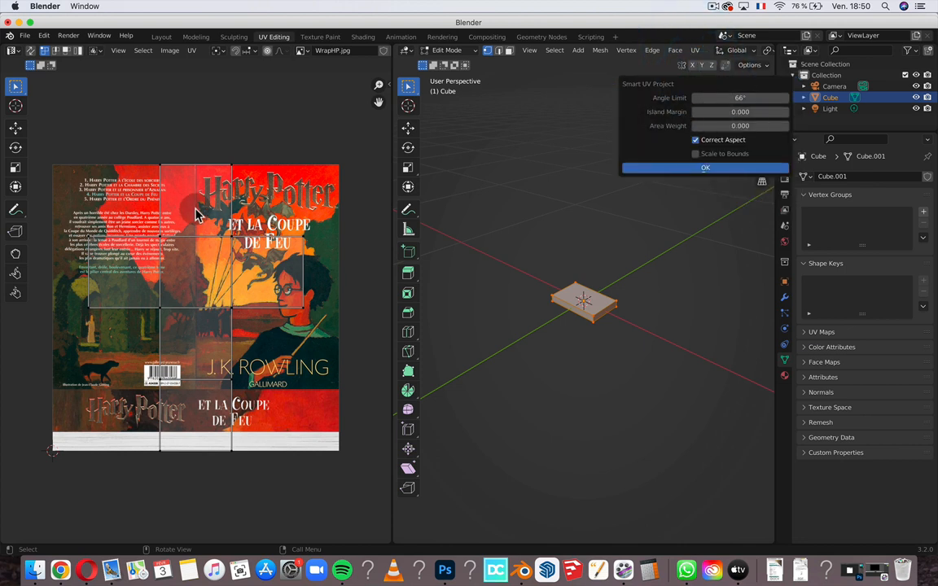
mouse_move(711, 113)
mouse_down()
mouse_move(736, 112)
mouse_move(712, 114)
mouse_up()
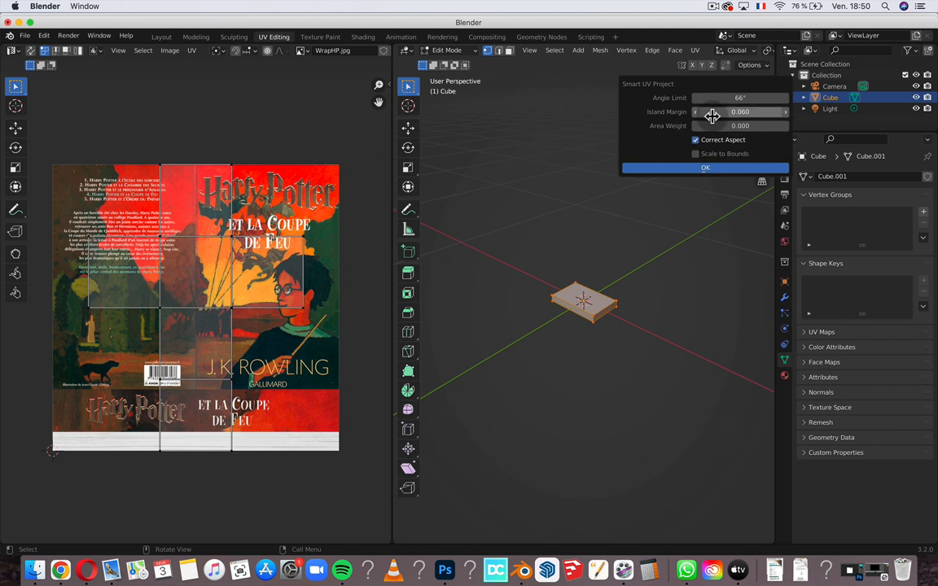
click(715, 169)
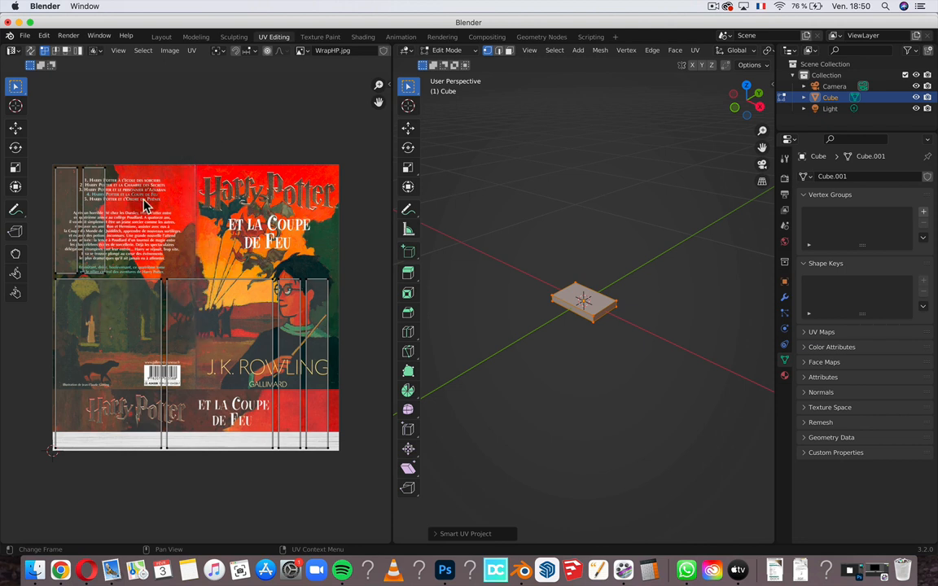
Switch the 3D viewport to Material Preview shading and bring the textured block into a close angled view
scroll(712, 52, down, 5)
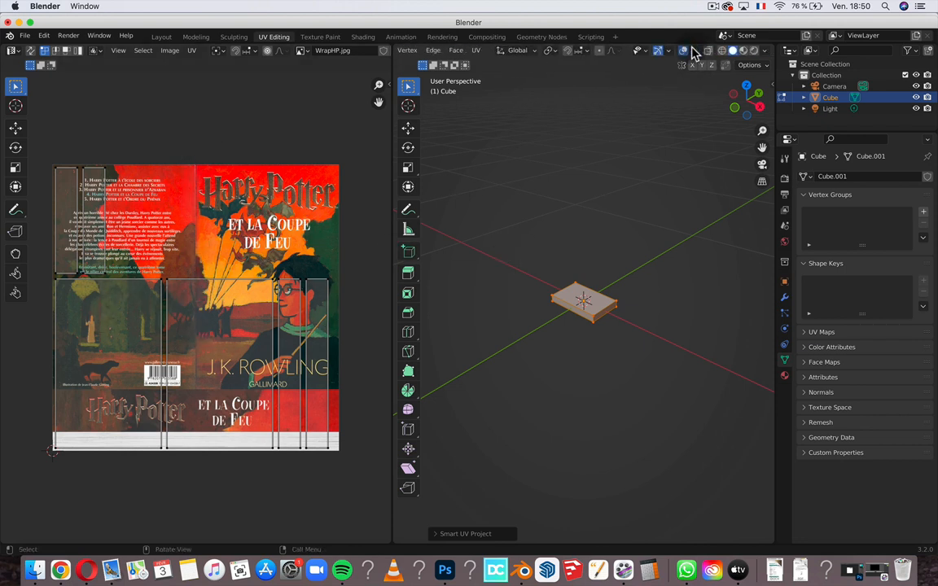
click(744, 52)
scroll(594, 242, up, 5)
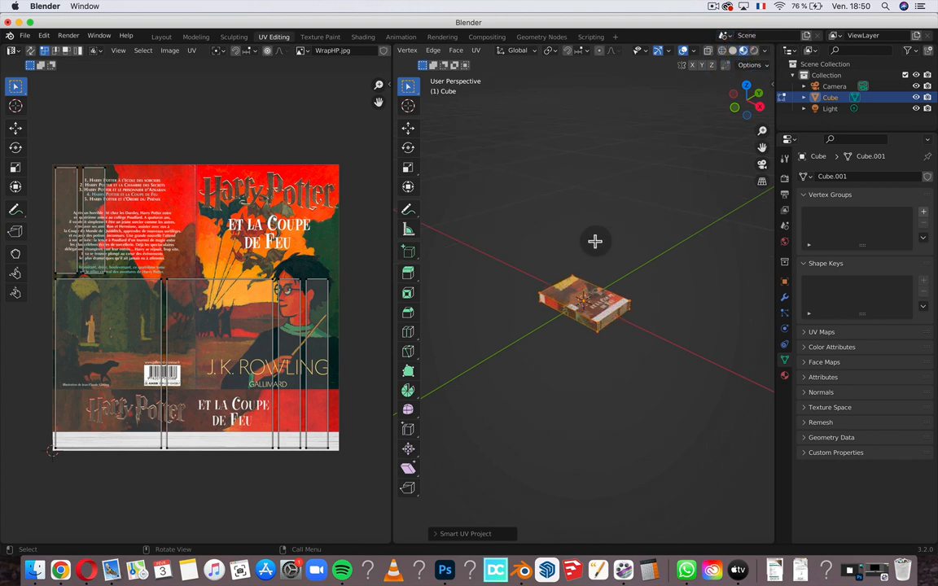
scroll(594, 242, left, 5)
scroll(594, 242, right, 5)
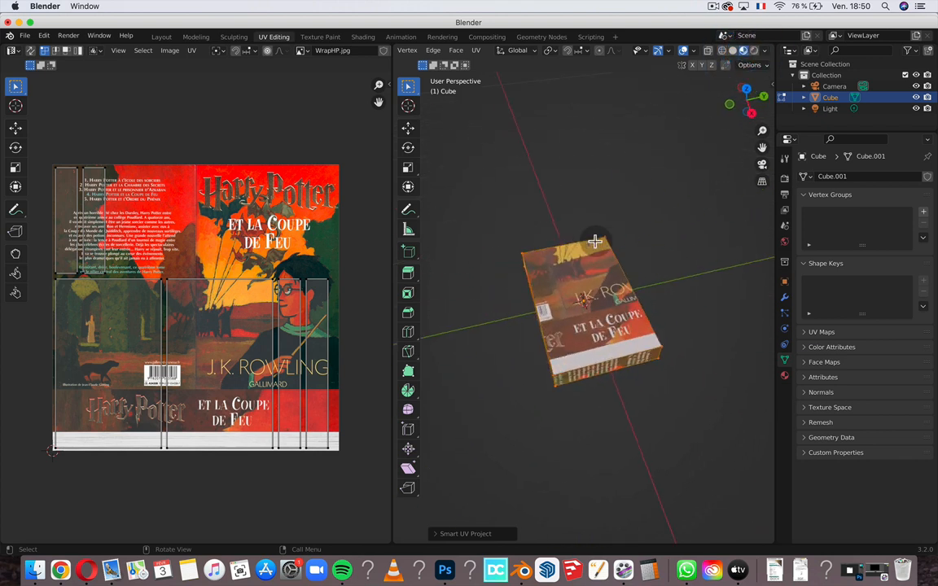
scroll(595, 241, up, 3)
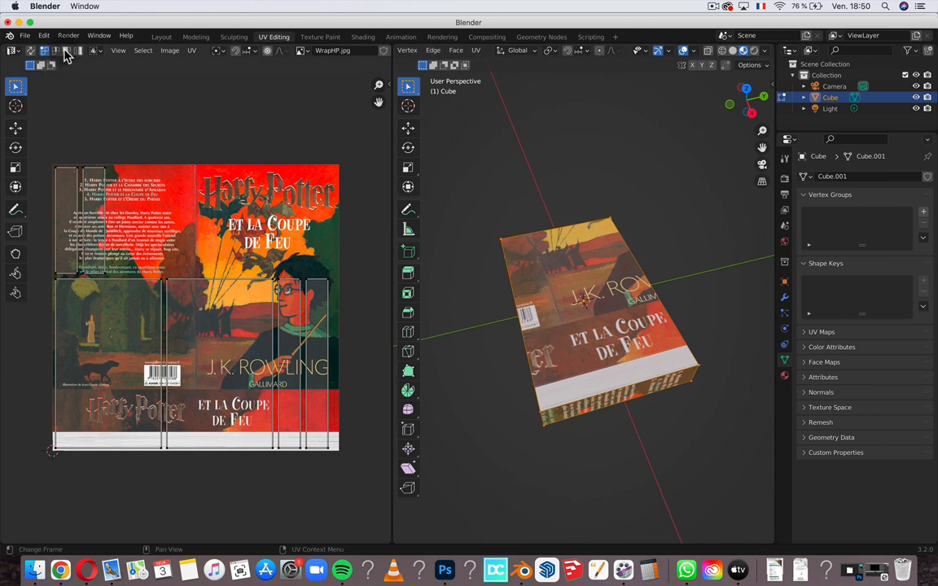
With face selection in the UV editor, move the two large islands over the front and back cover artwork respectively
click(67, 51)
click(225, 350)
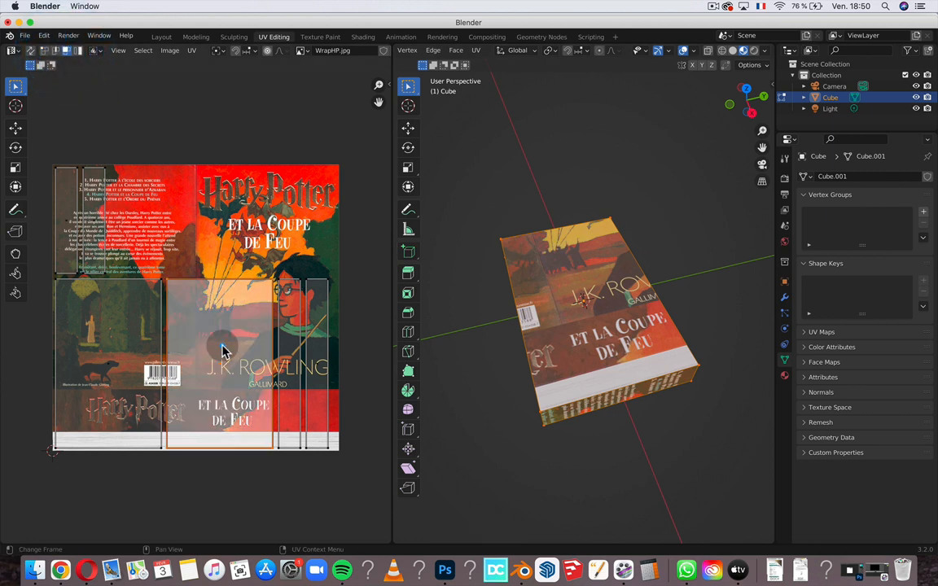
key(g)
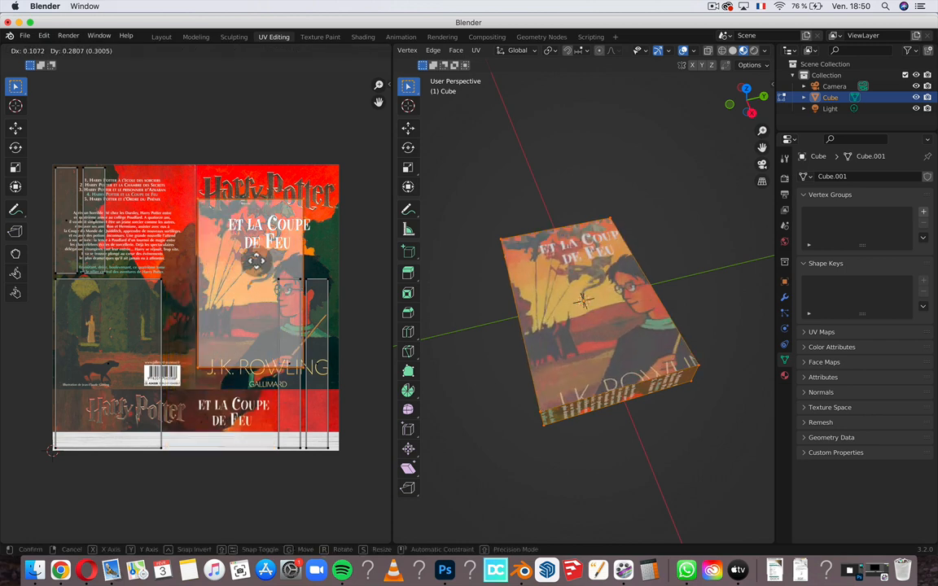
click(269, 255)
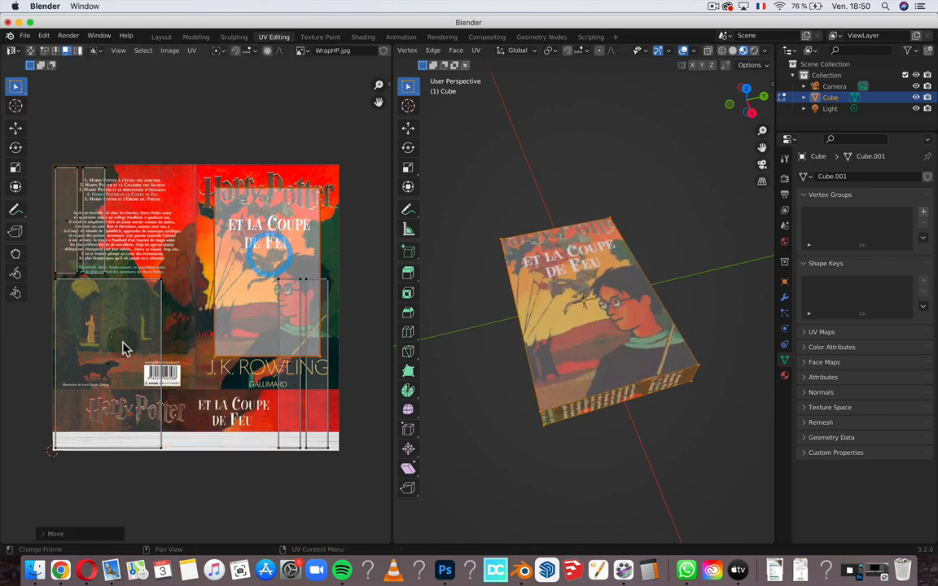
click(122, 346)
key(g)
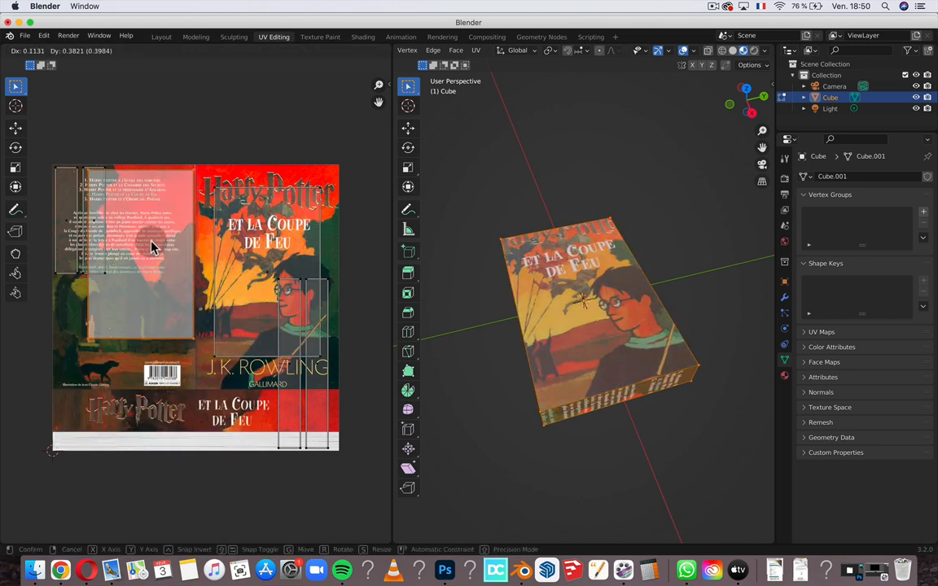
click(148, 252)
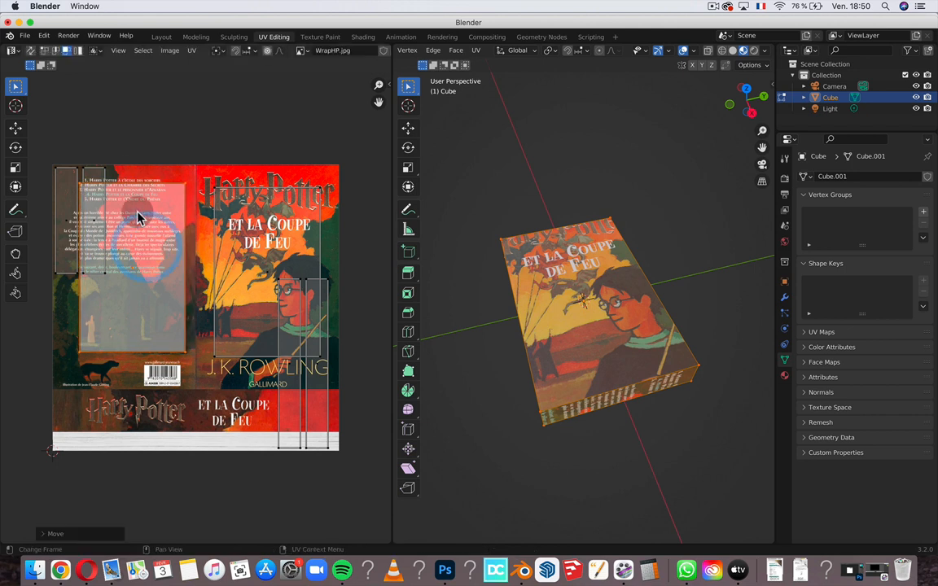
Move the first long narrow side island between the back and front cover artwork
middle_drag(499, 285, 502, 283)
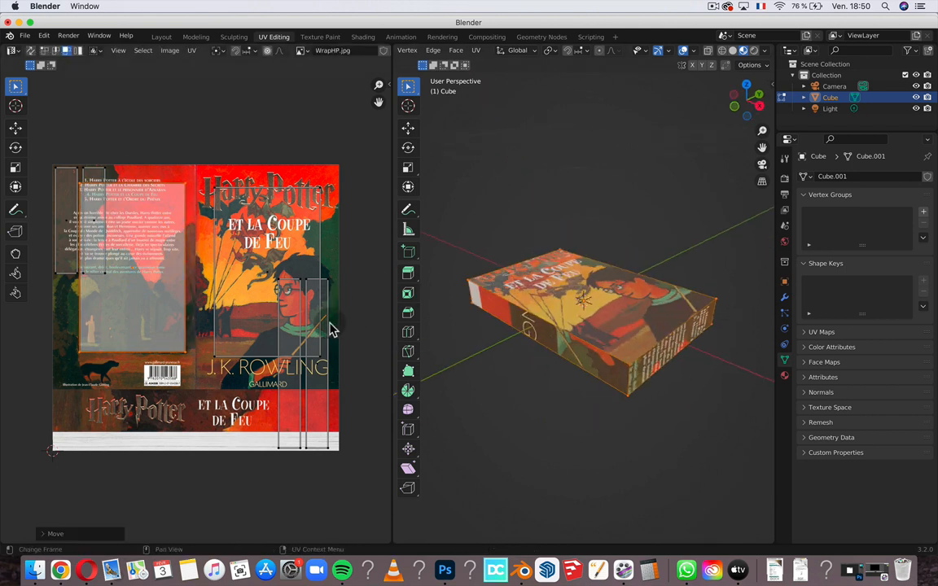
click(291, 342)
key(g)
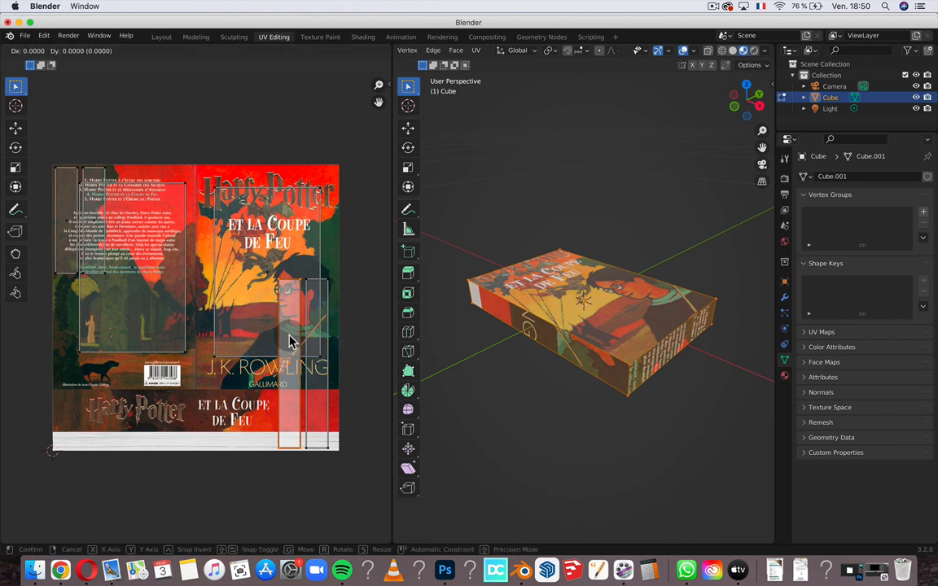
click(204, 266)
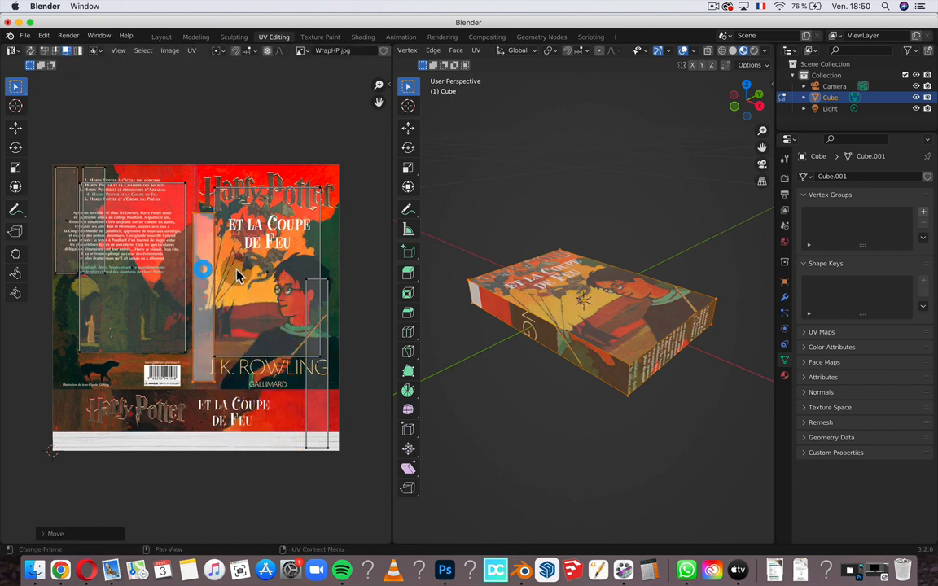
Rotate the other long narrow island by 90° and place it over the spine title artwork
click(323, 342)
key(g)
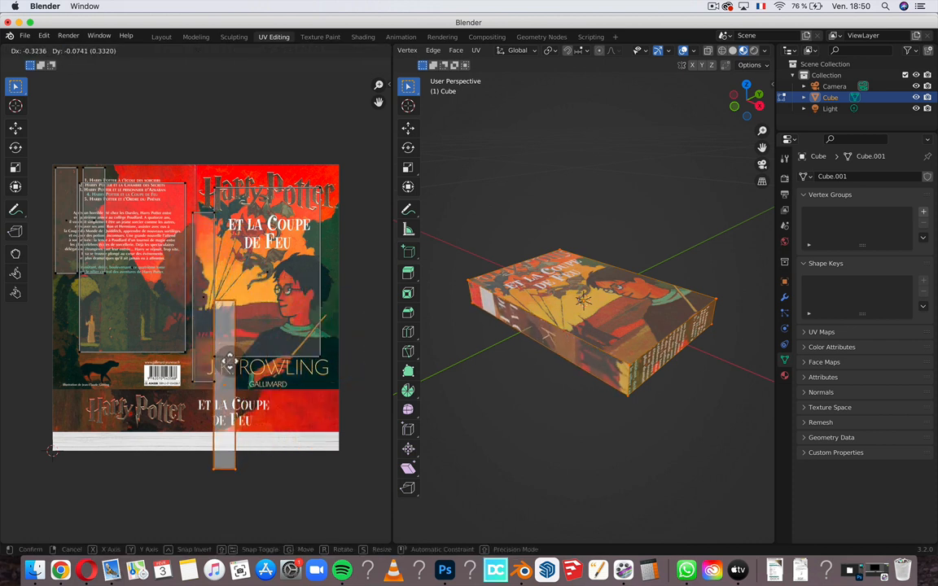
click(273, 324)
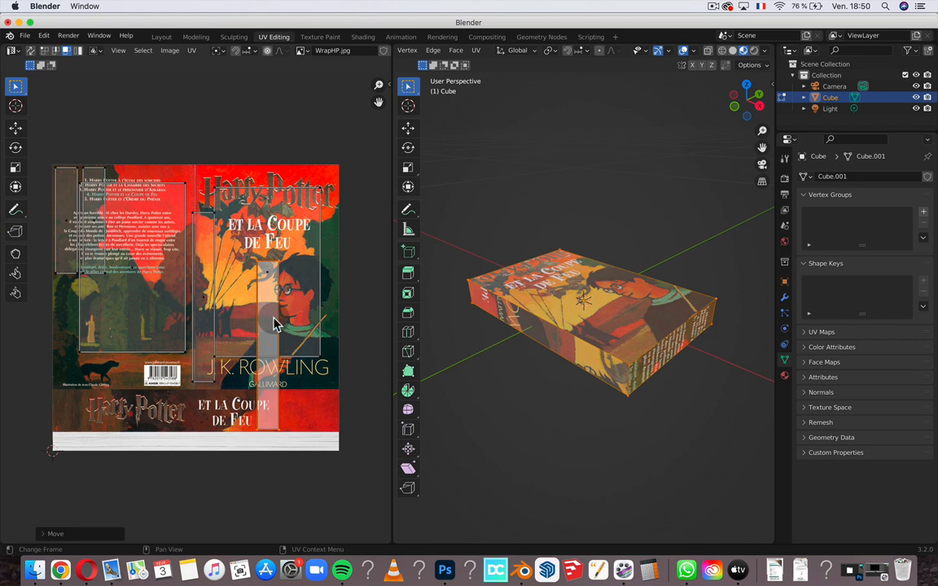
key(r)
text(90)
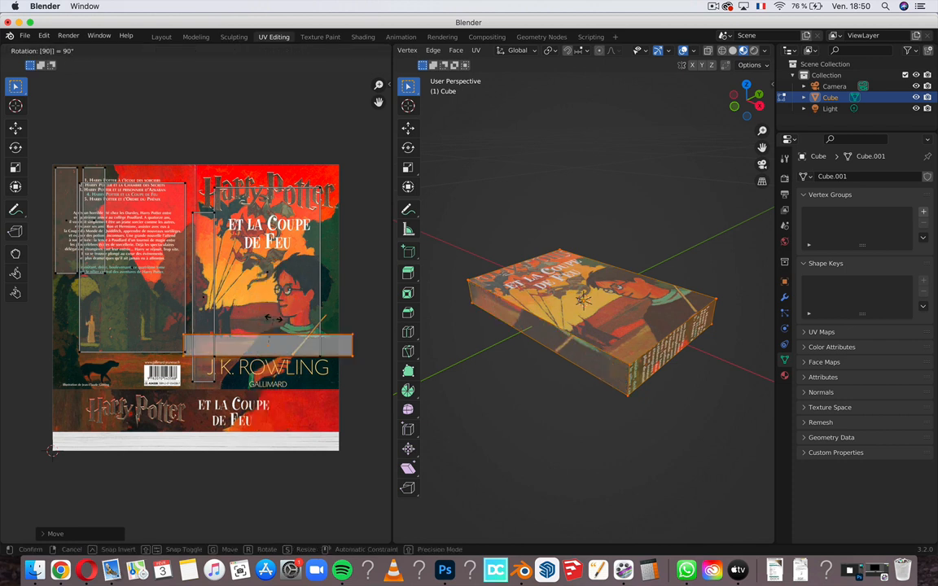
key(Return)
key(g)
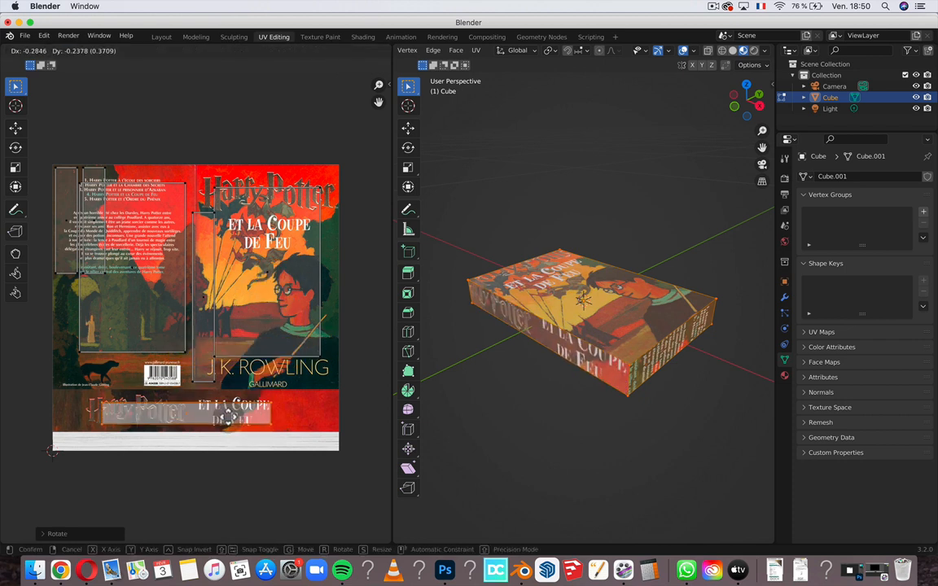
click(240, 411)
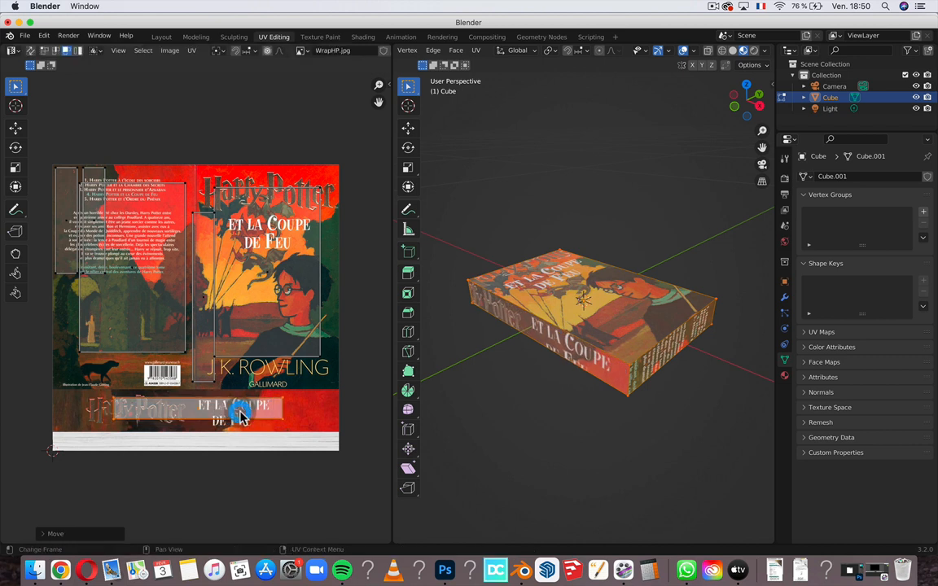
Rotate the long narrow island between the covers by 90° and move it onto the white page-edge strip
click(203, 252)
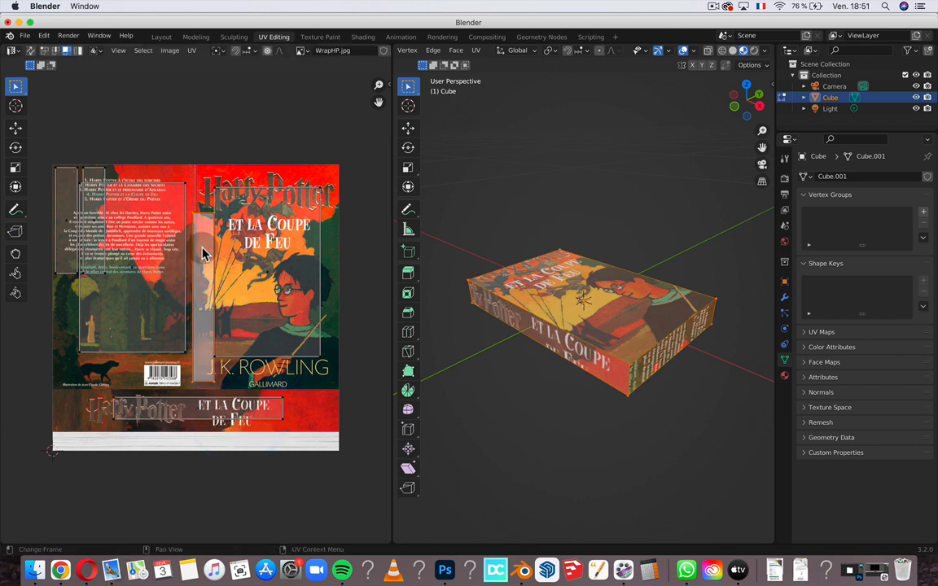
text(r)
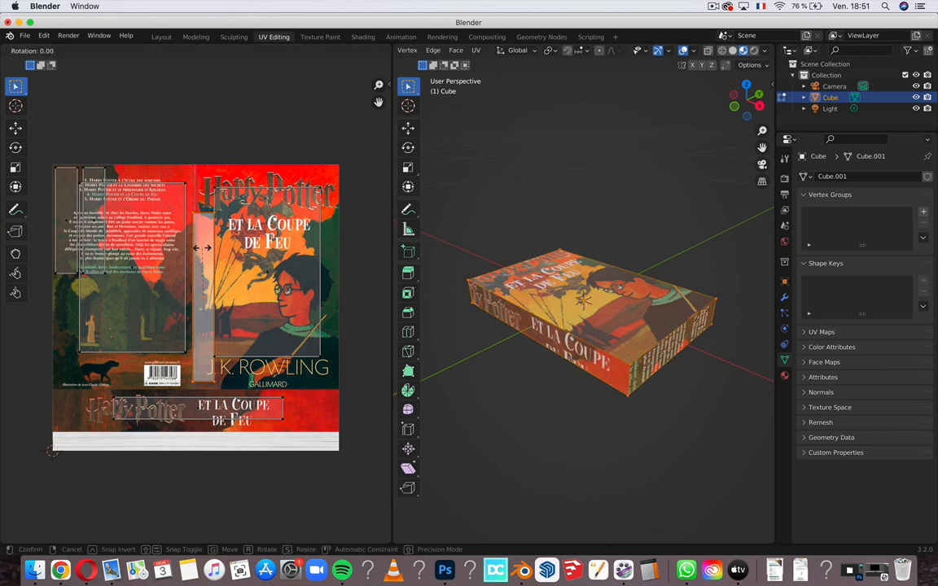
text(90)
key(Return)
key(g)
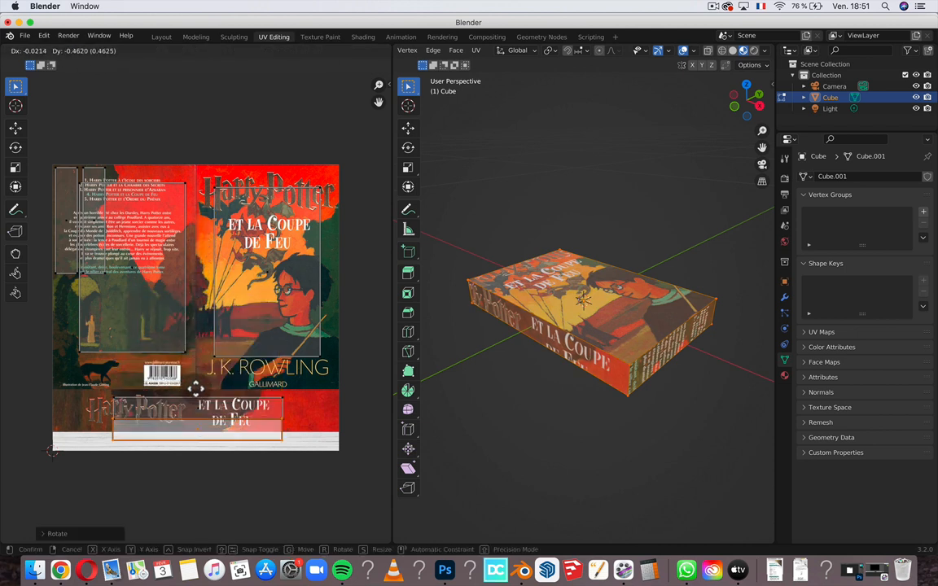
click(195, 392)
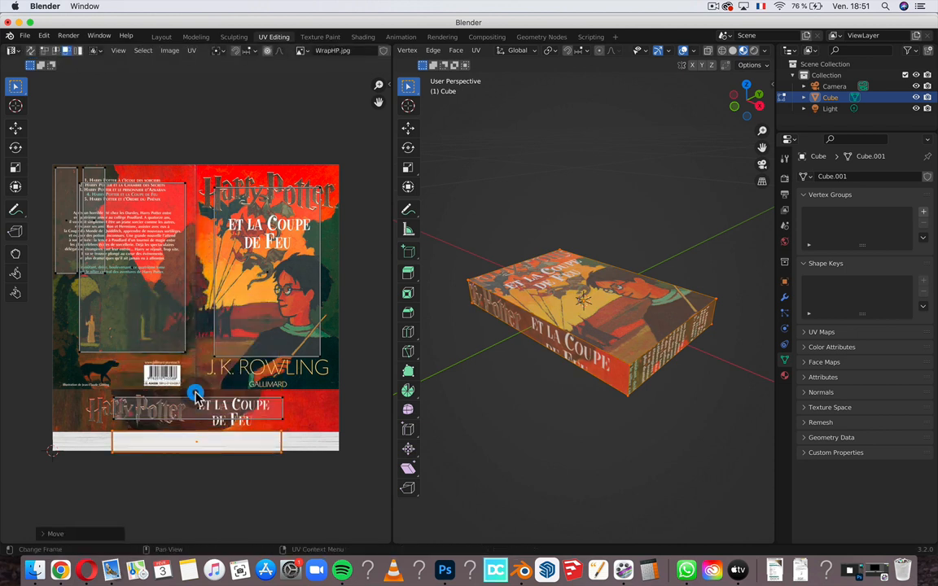
Rotate the short island overlapping the back cover by 90° and move it onto the white page-edge strip
click(96, 213)
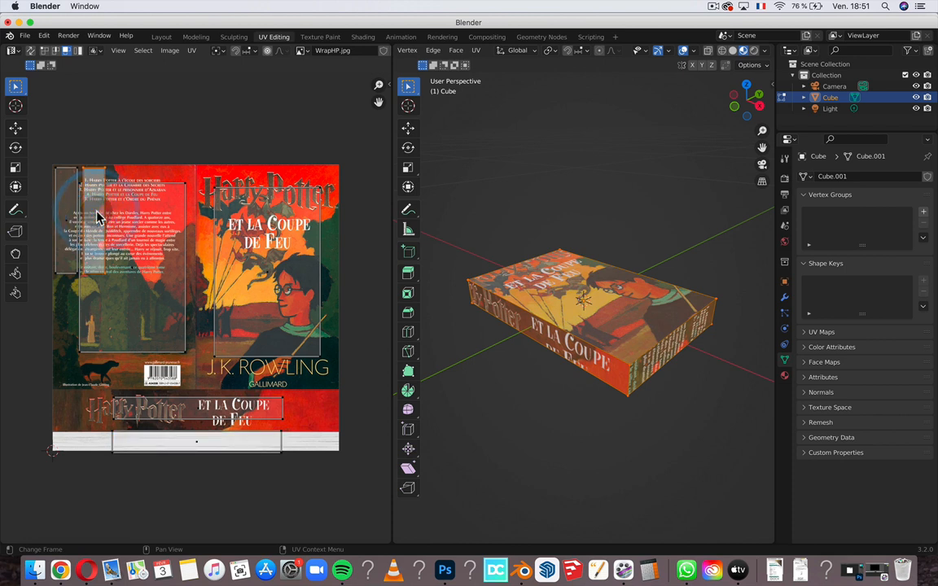
key(r)
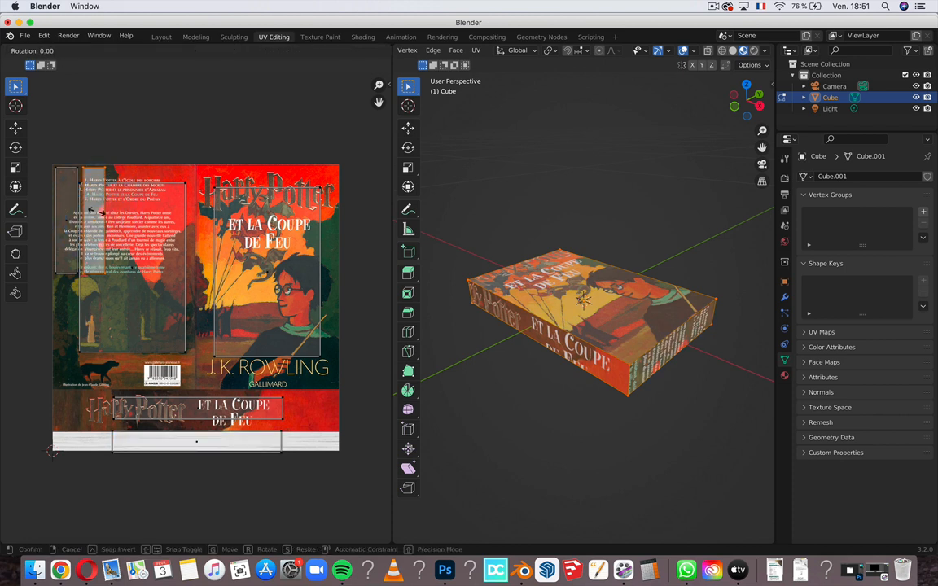
key(g)
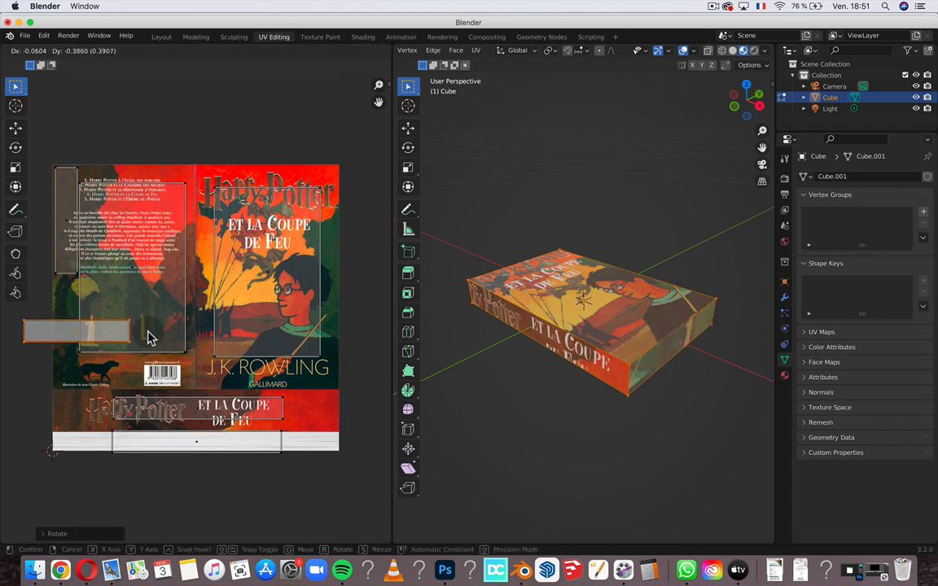
click(178, 446)
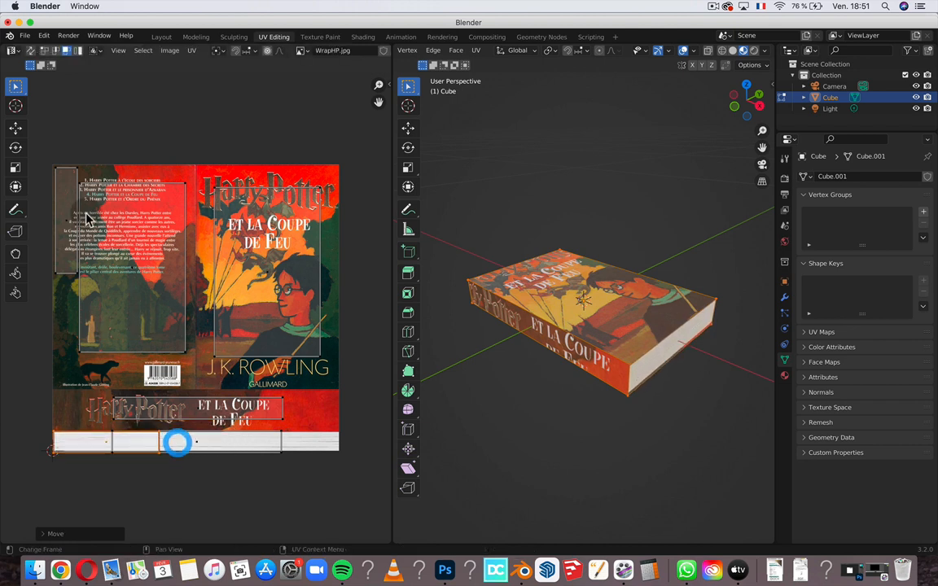
Rotate the remaining short island by 90° and place it on the white page-edge strip beside the others
click(73, 202)
text(r90)
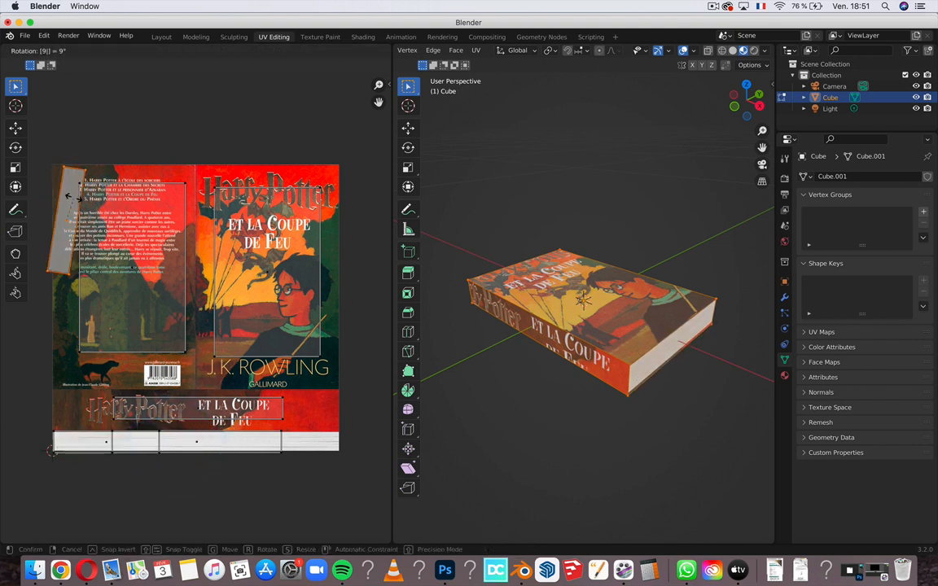
key(Return)
key(g)
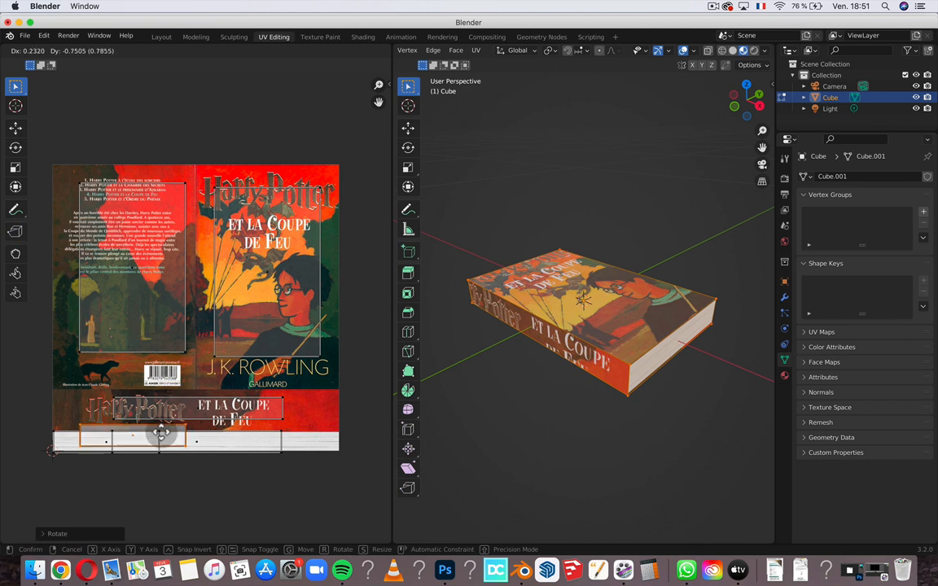
click(151, 440)
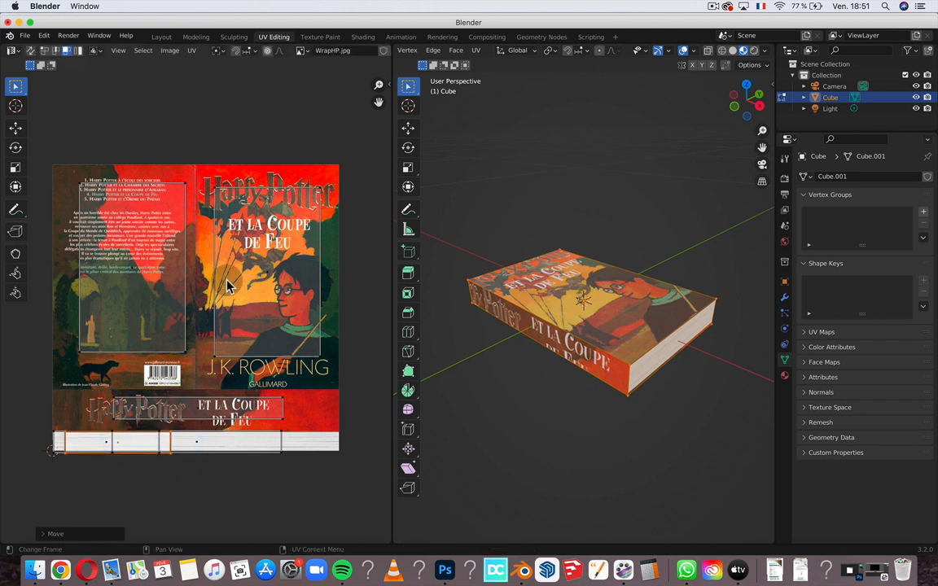
Select the front and back cover islands together and scale them up by a factor of about 1.28
click(149, 274)
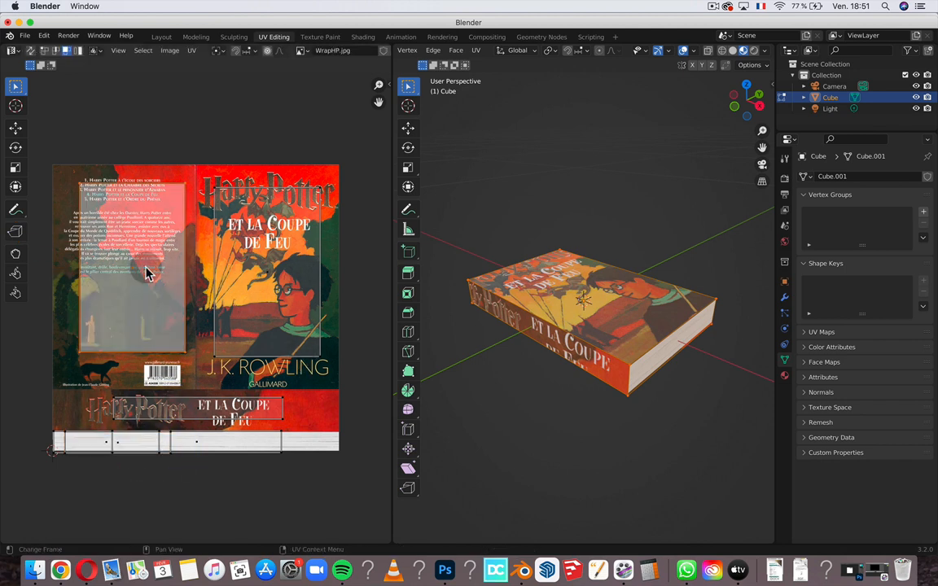
click(280, 267)
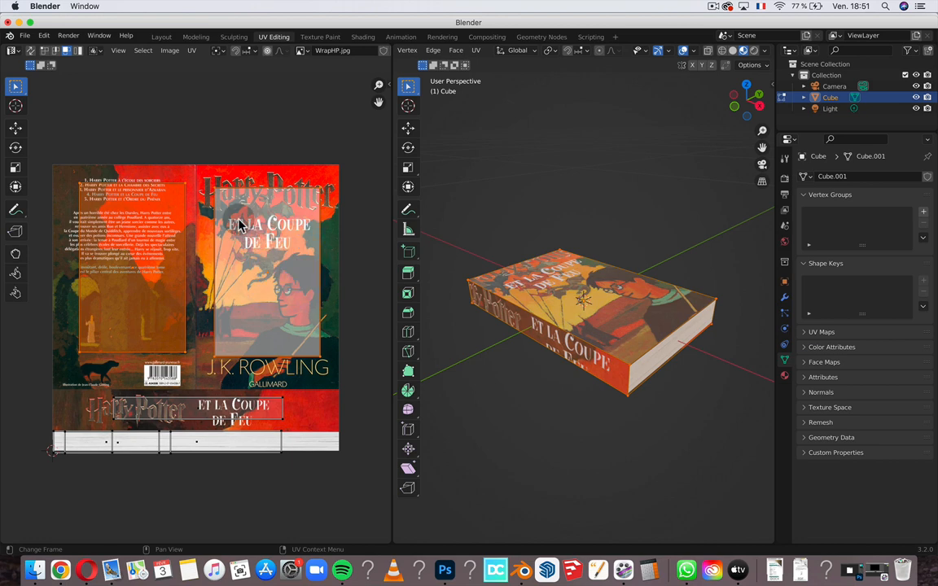
key(s)
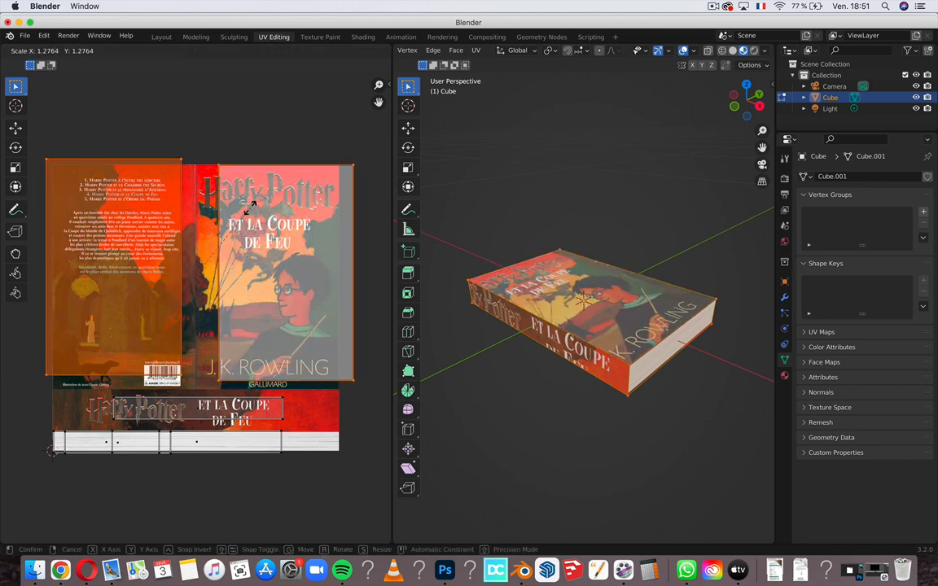
click(250, 207)
Move the back cover island onto the back cover artwork and the front cover island onto the front cover artwork
click(148, 191)
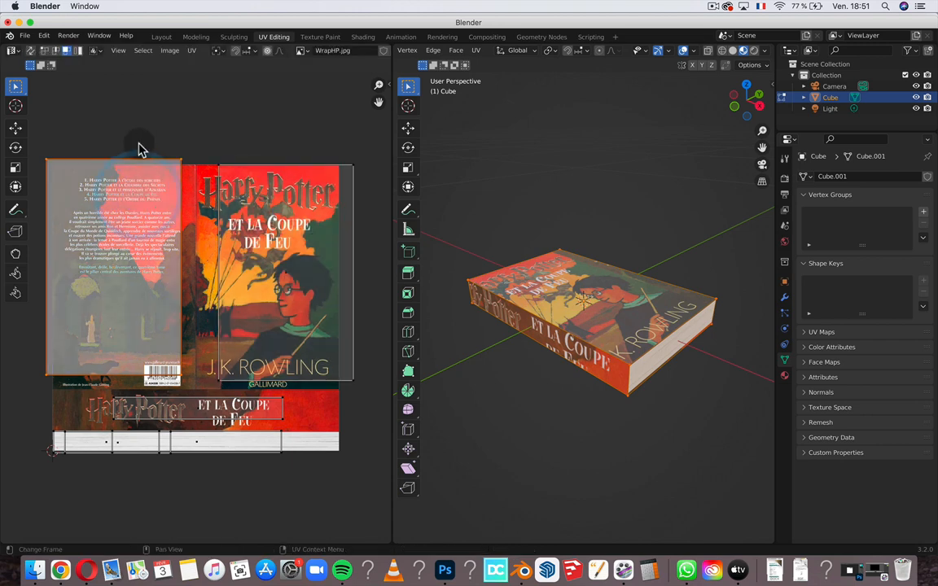
click(140, 130)
click(124, 236)
drag(124, 239, 136, 248)
click(247, 246)
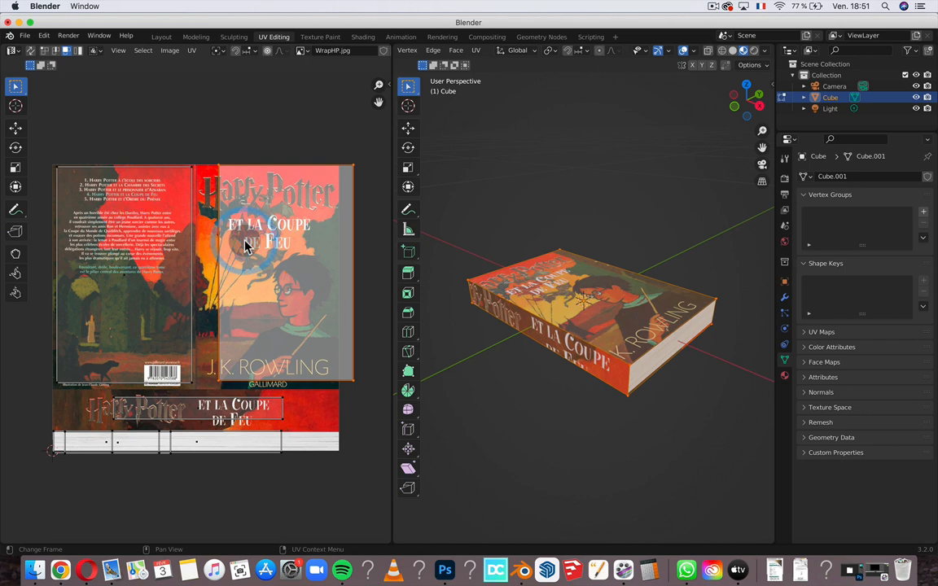
drag(247, 246, 227, 244)
Select the front and back cover islands together and scale them up by a factor of about 1.04
click(139, 222)
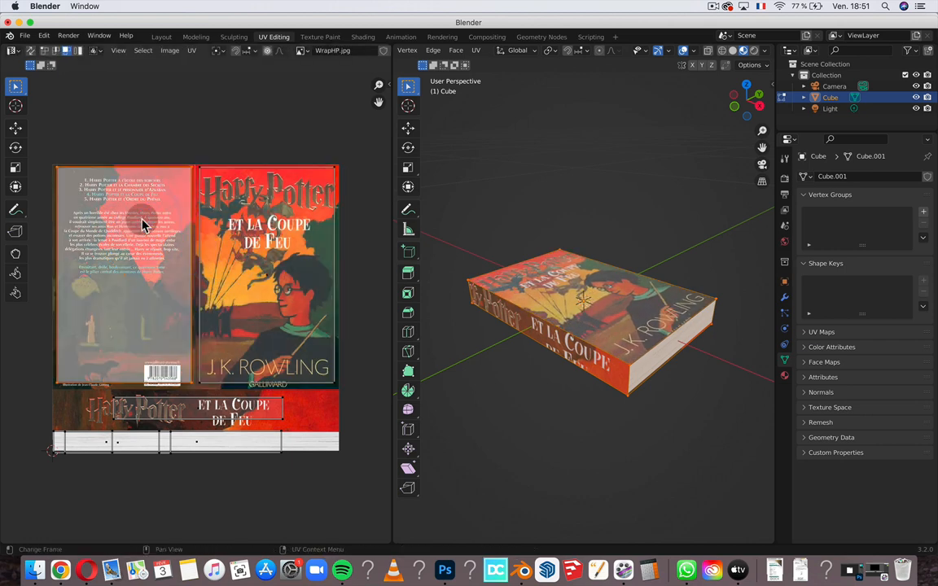
click(255, 251)
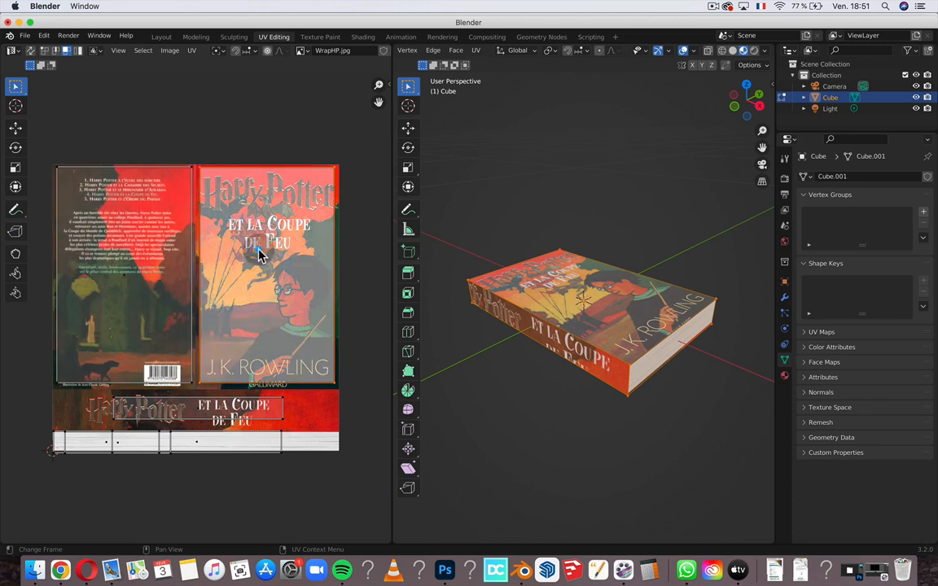
shift+click(163, 257)
key(s)
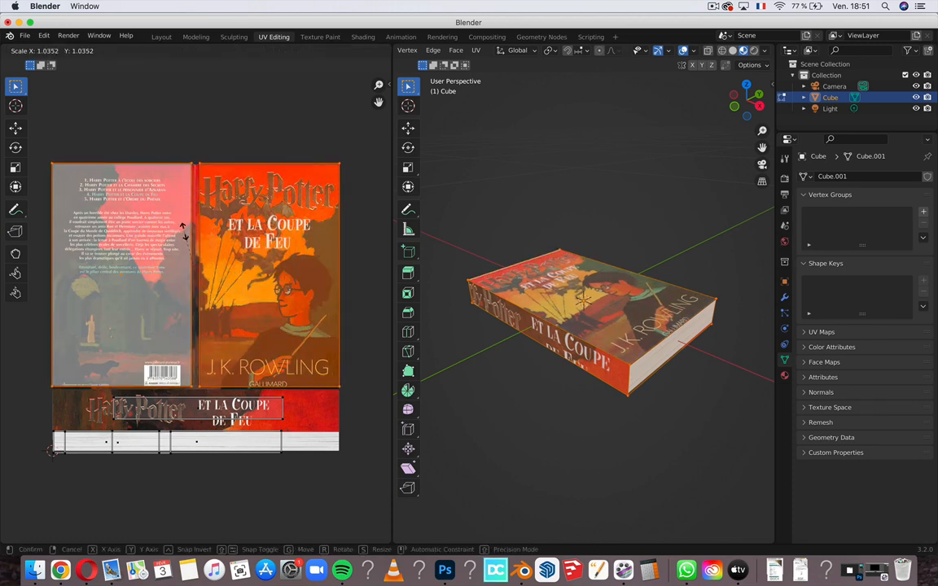
click(167, 222)
Nudge the back cover island slightly right and the front cover island slightly left to fit their artwork
click(143, 230)
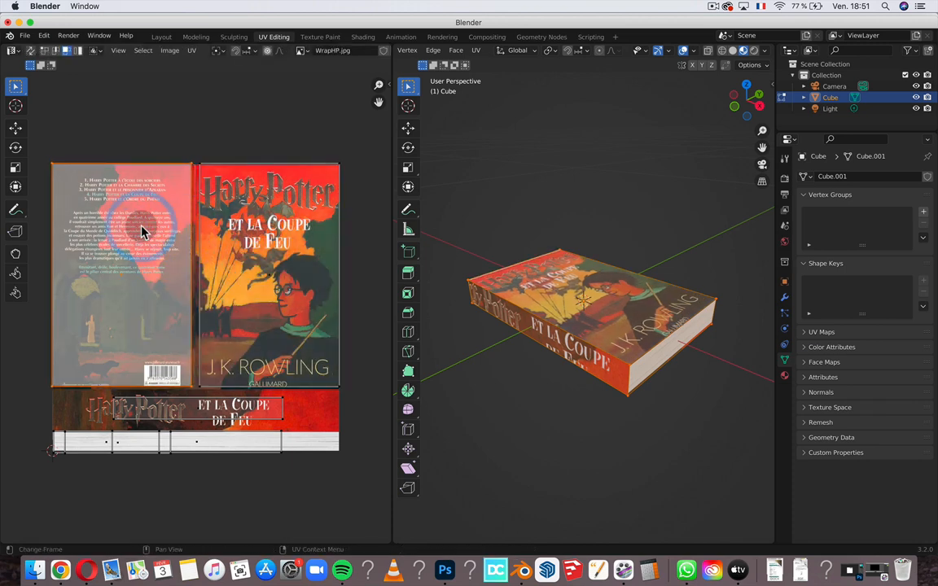
key(g)
click(147, 232)
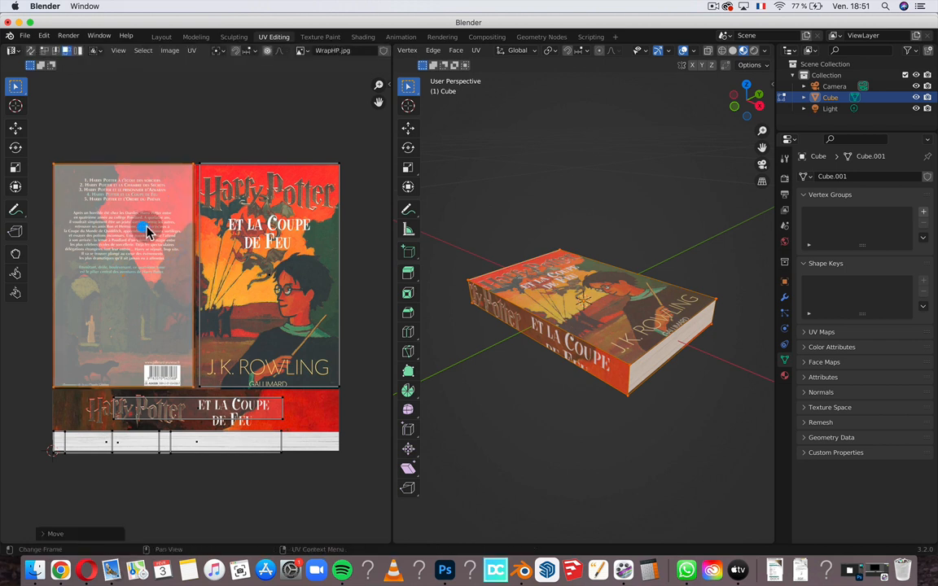
click(258, 251)
key(g)
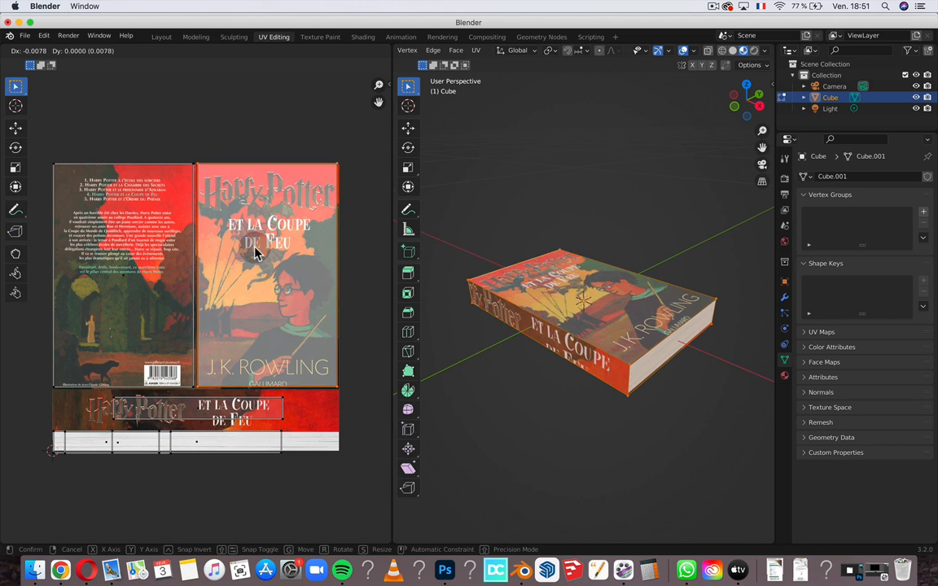
click(257, 251)
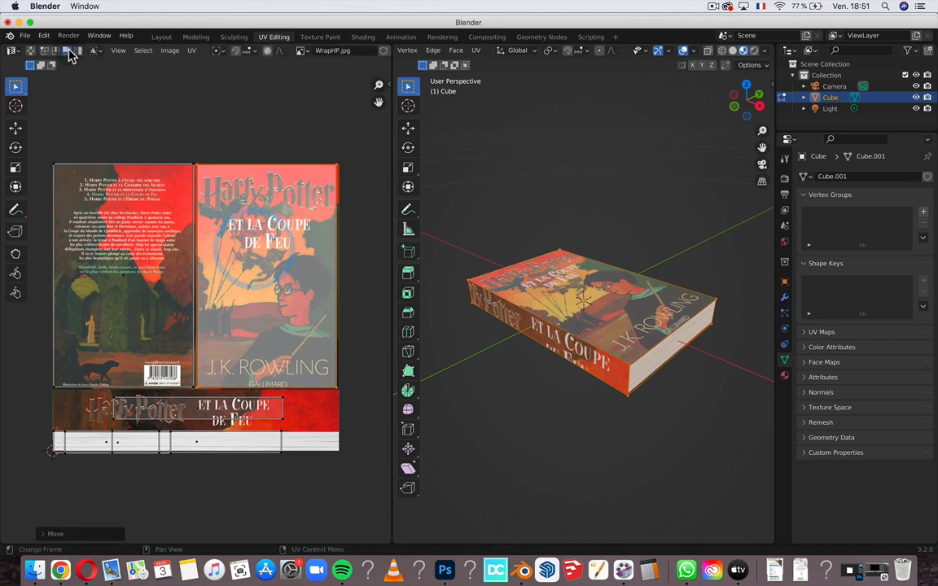
Turn on UV snapping and fine-tune the back cover island's horizontal position over its artwork
scroll(95, 193, up, 2)
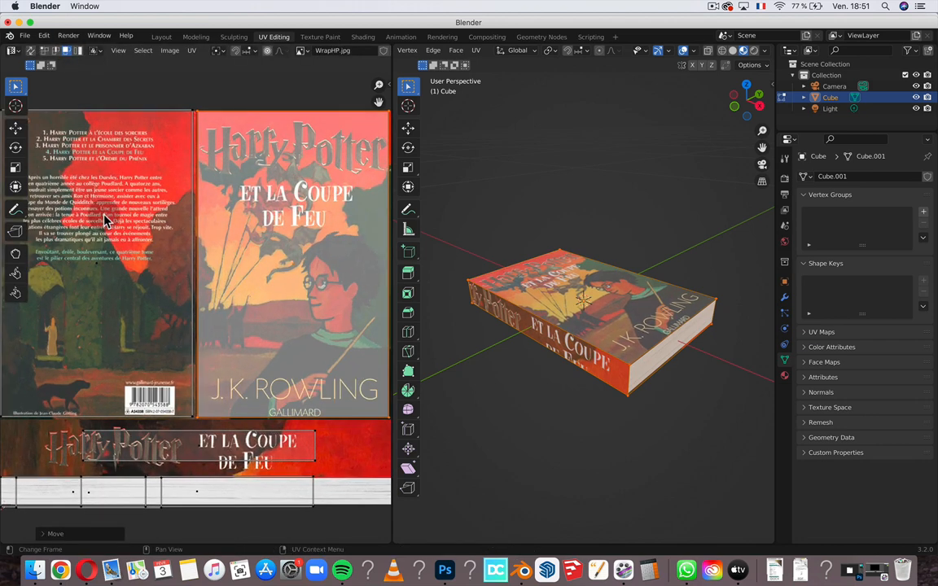
key(g)
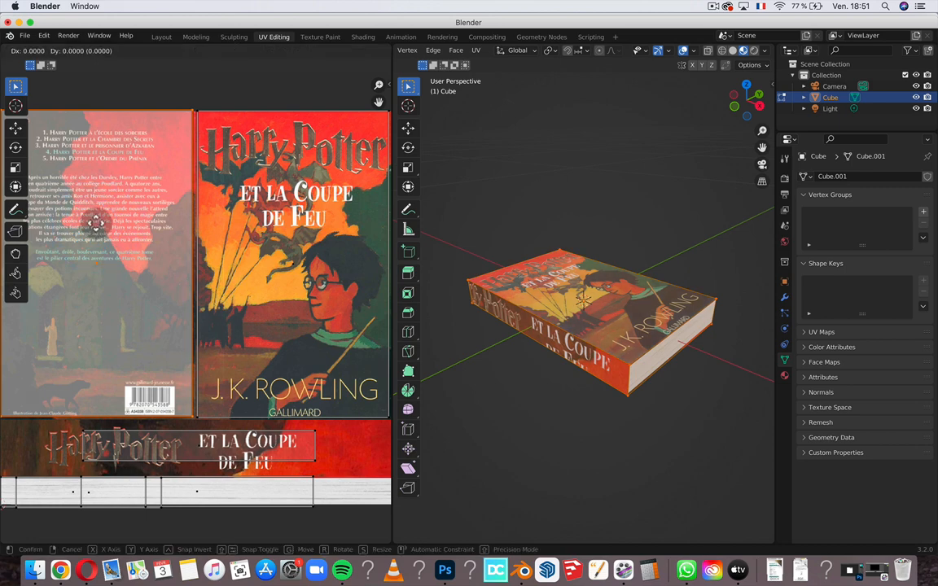
click(95, 213)
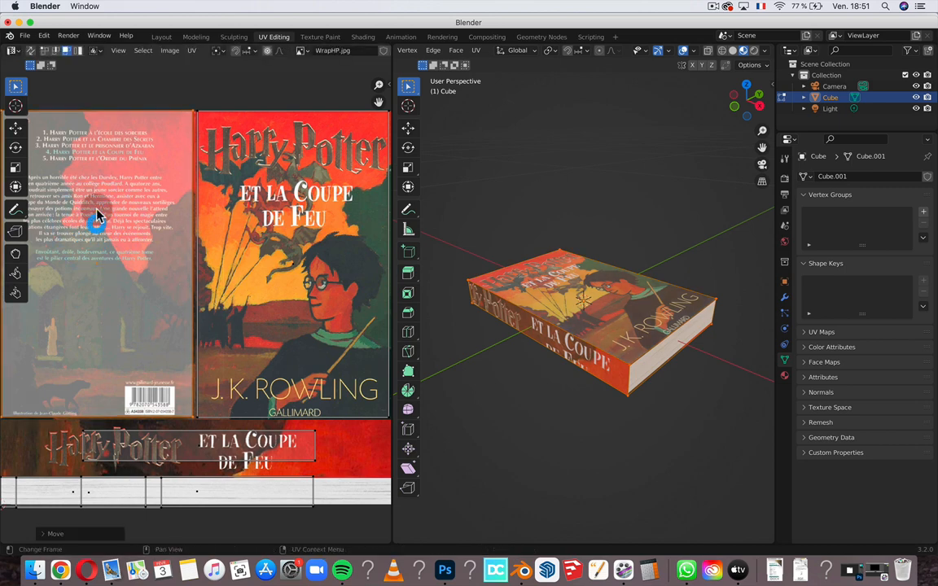
click(234, 53)
key(g)
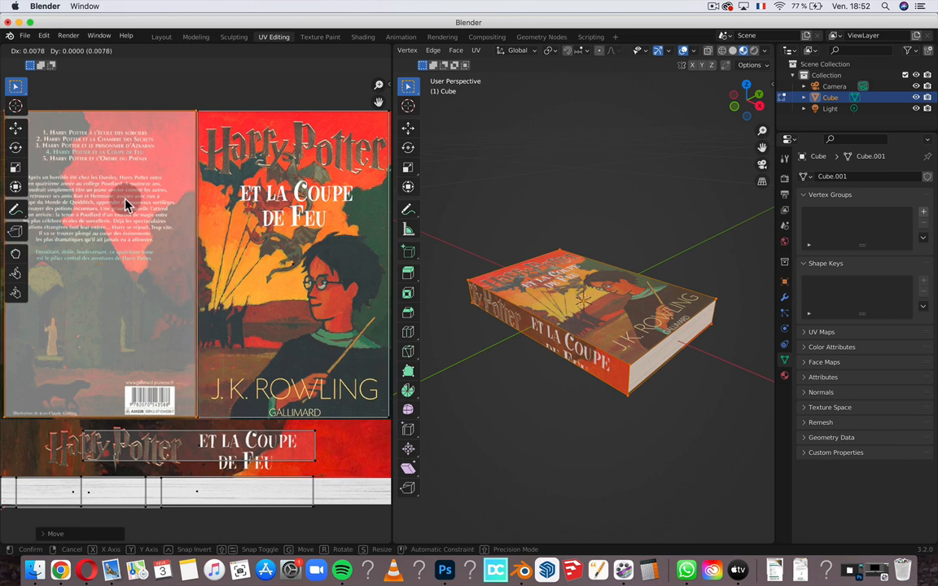
click(126, 202)
scroll(166, 174, down, 2)
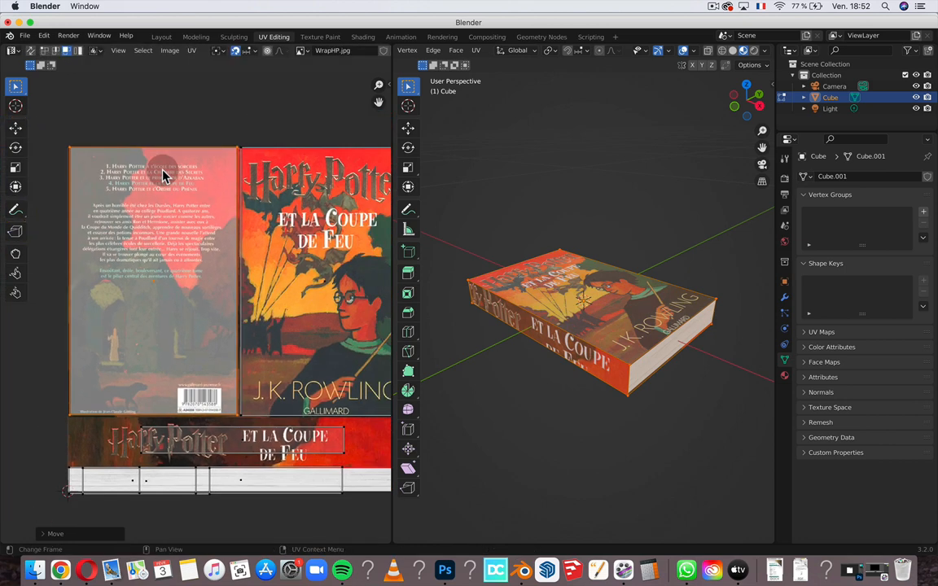
Scale the spine island up by a factor of about 1.68 to cover the spine artwork
click(293, 268)
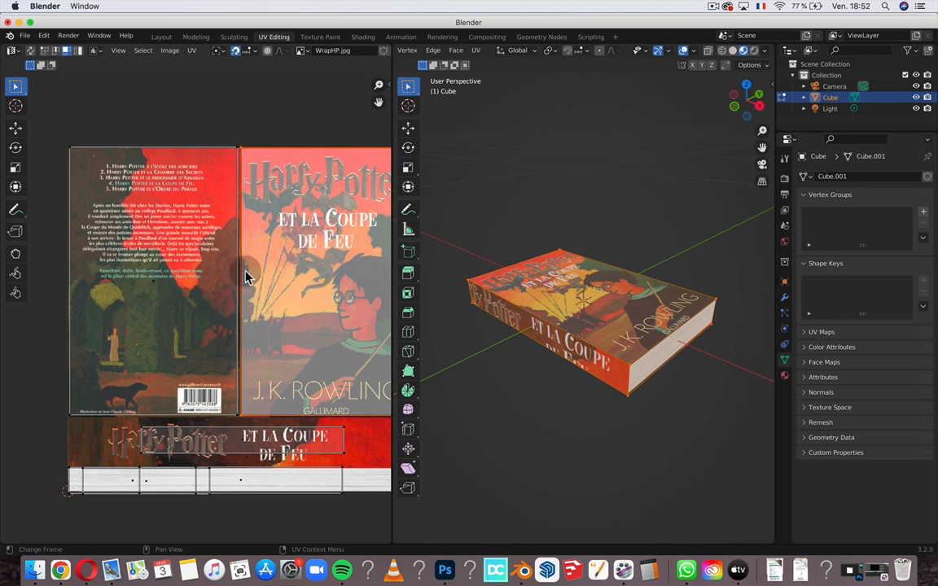
click(209, 440)
scroll(209, 438, right, 5)
scroll(209, 438, down, 3)
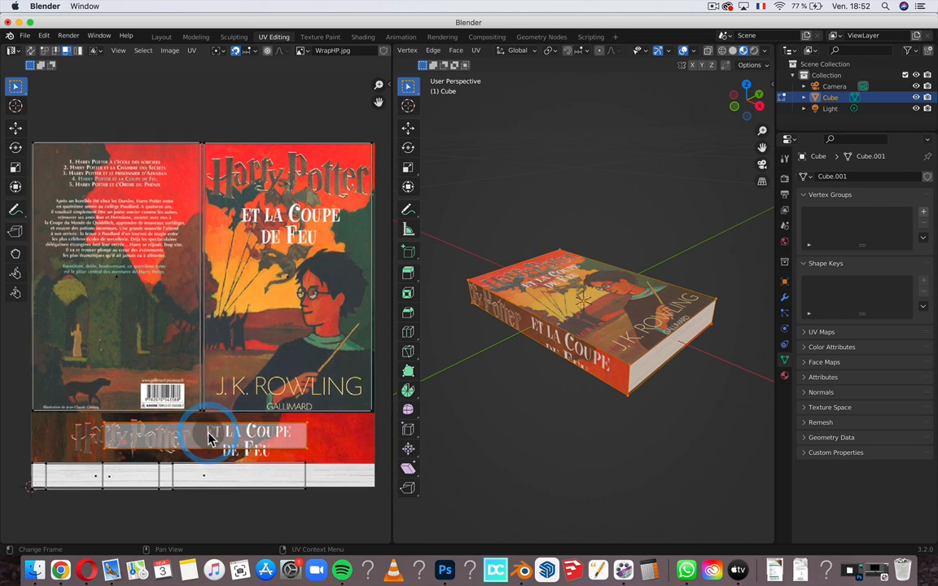
key(s)
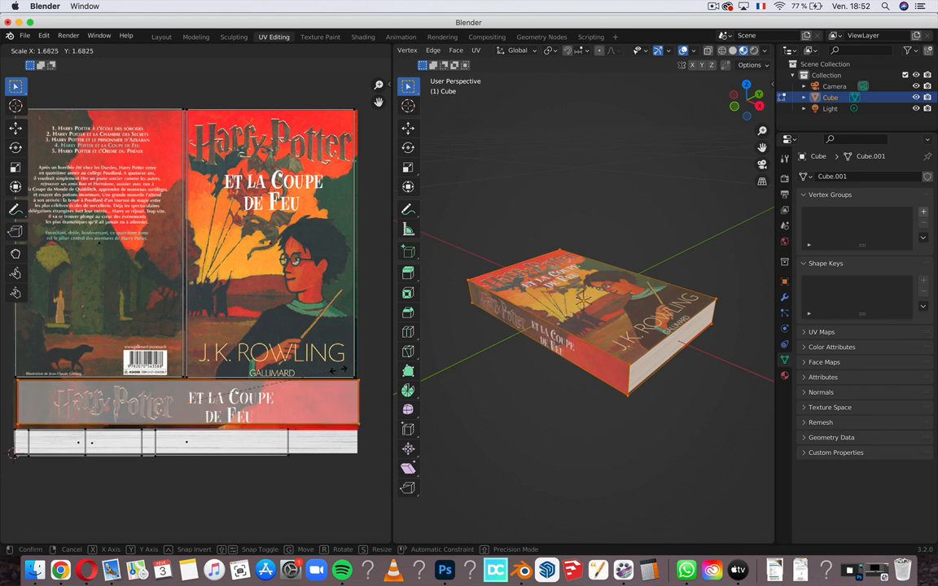
click(329, 371)
Shift the spine island slightly left and scale it up by about 1.02 to fit the spine artwork
key(g)
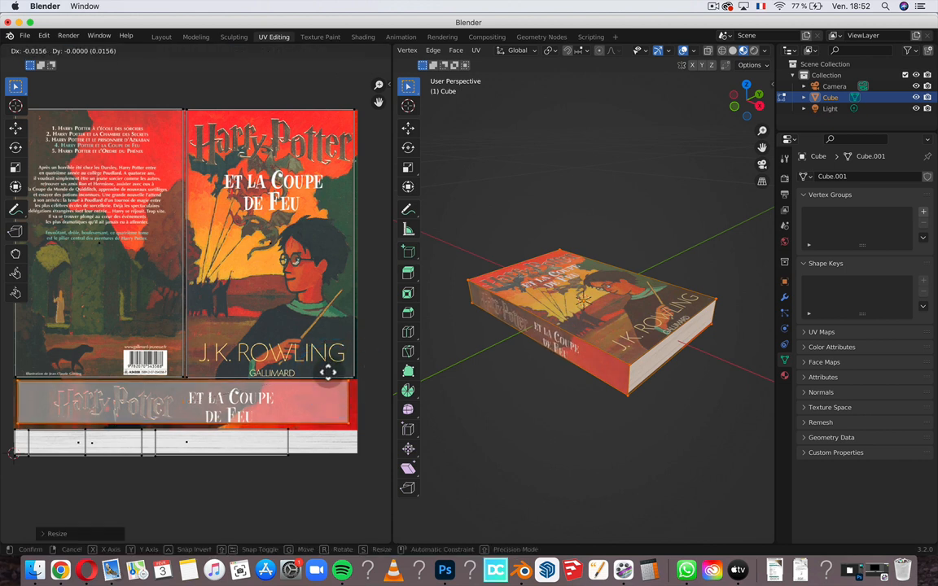
click(329, 373)
key(s)
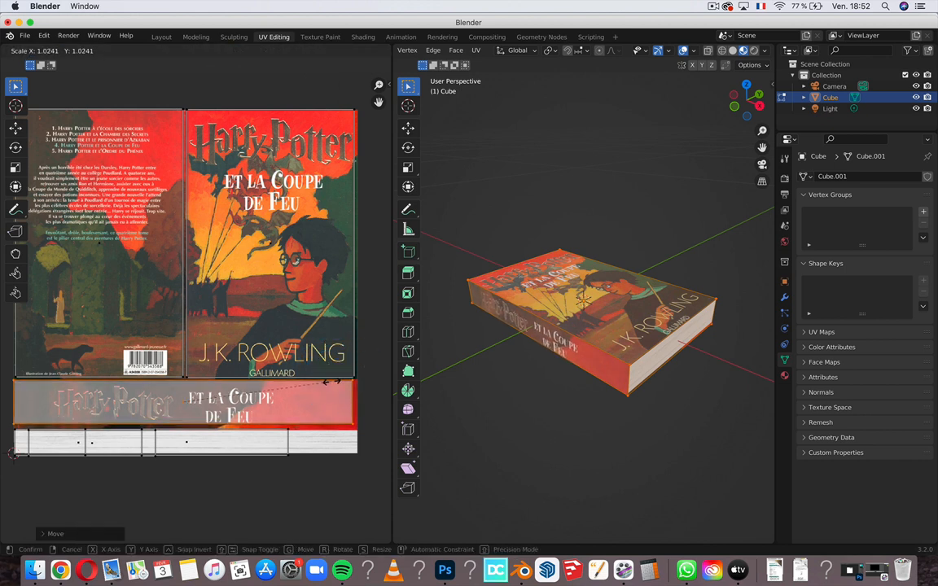
click(330, 380)
key(g)
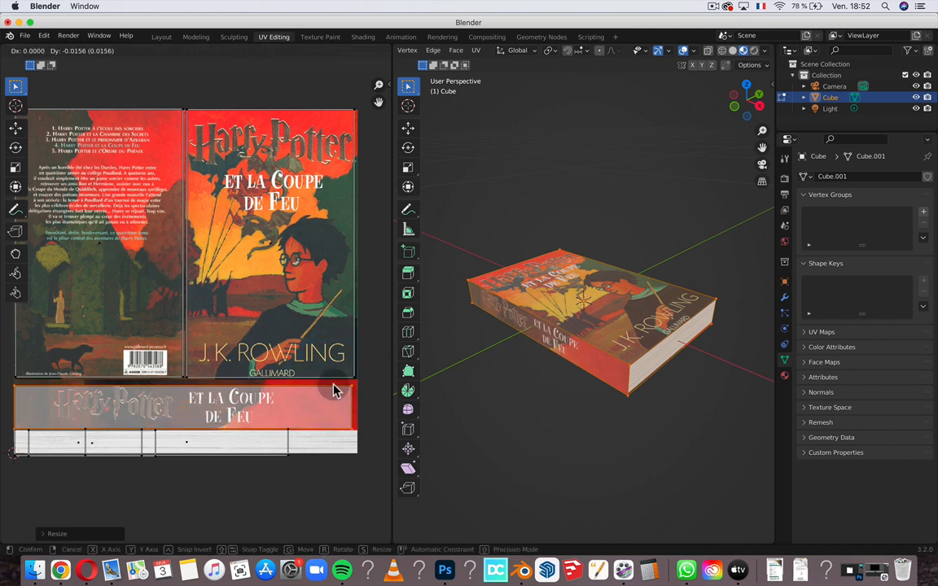
click(332, 389)
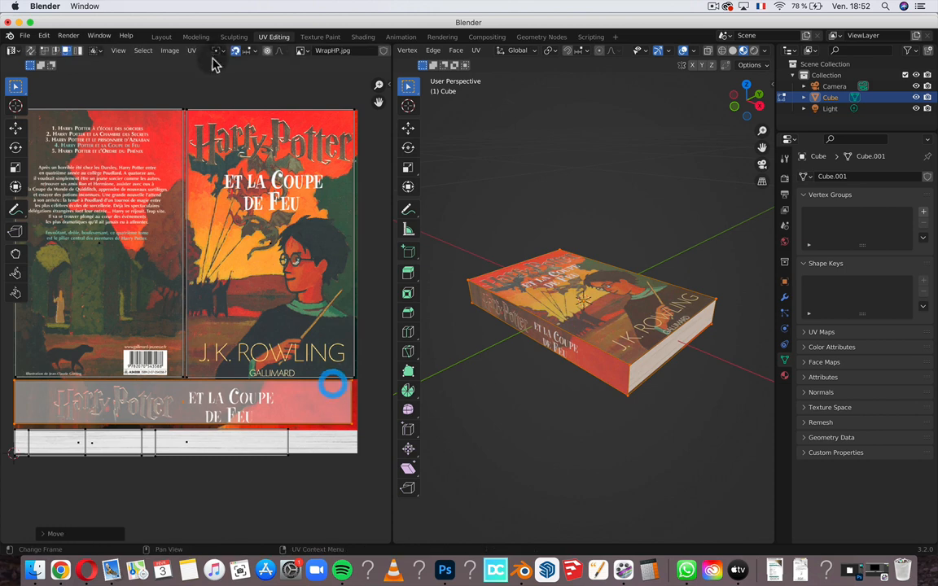
Turn off UV snapping and scale both short page-edge islands down slightly to fit within the white strip
click(235, 51)
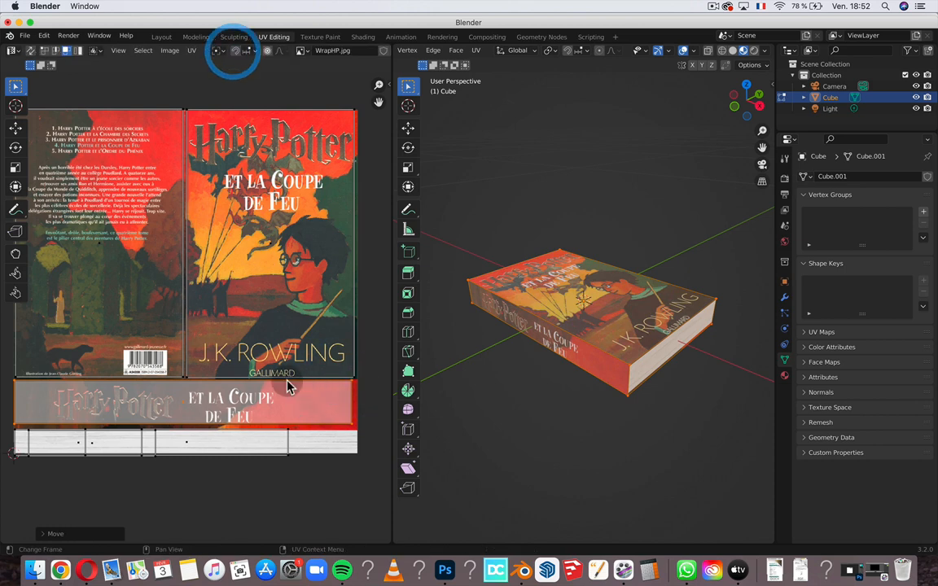
click(220, 443)
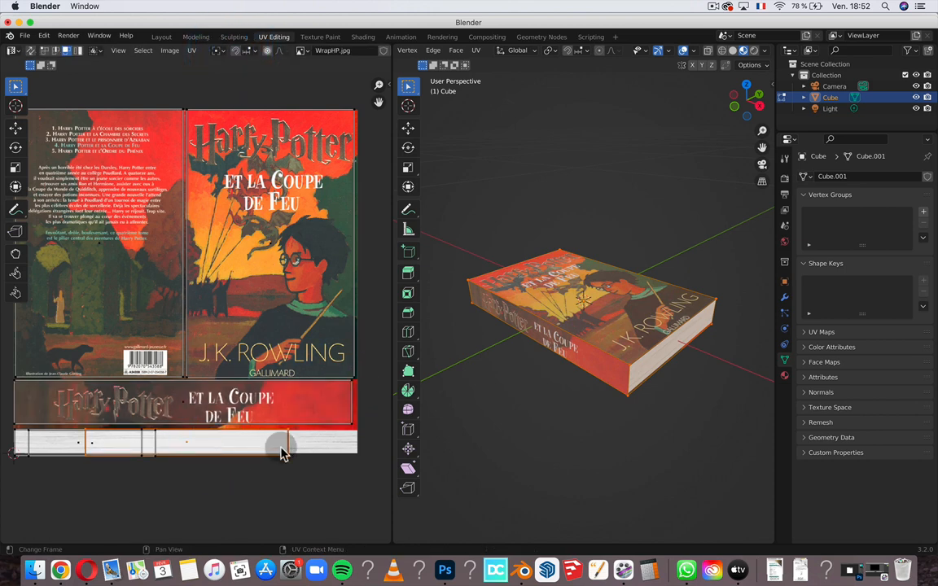
scroll(281, 452, up, 3)
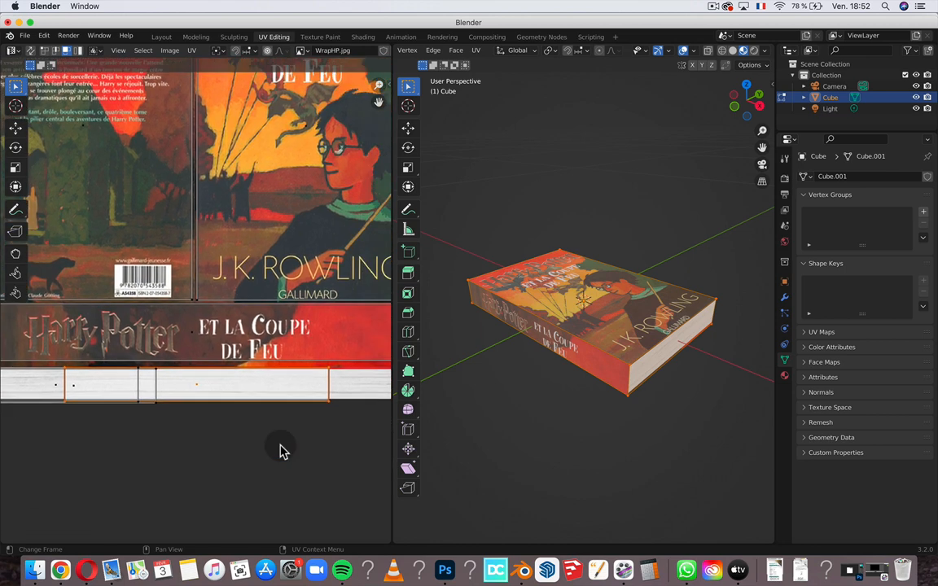
scroll(241, 404, left, 3)
click(102, 388)
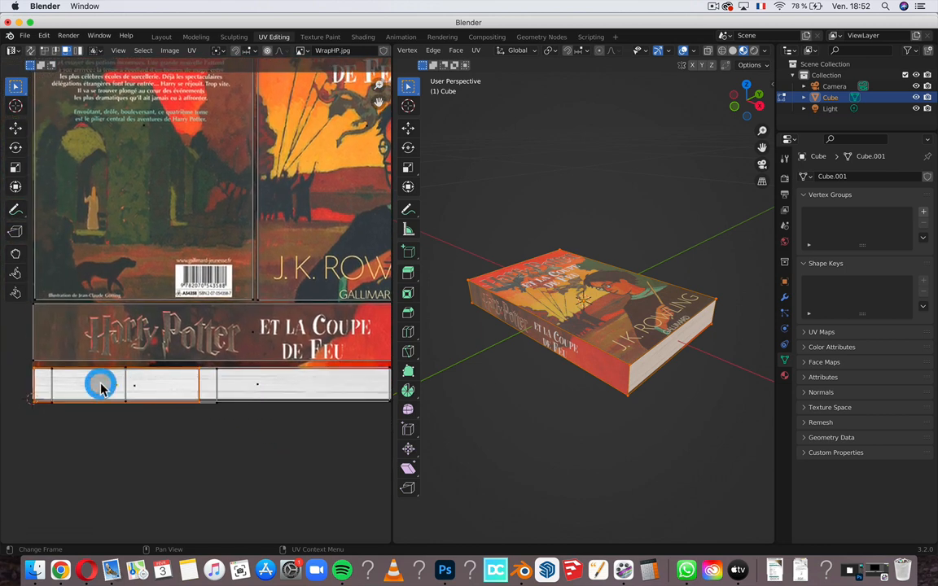
click(143, 388)
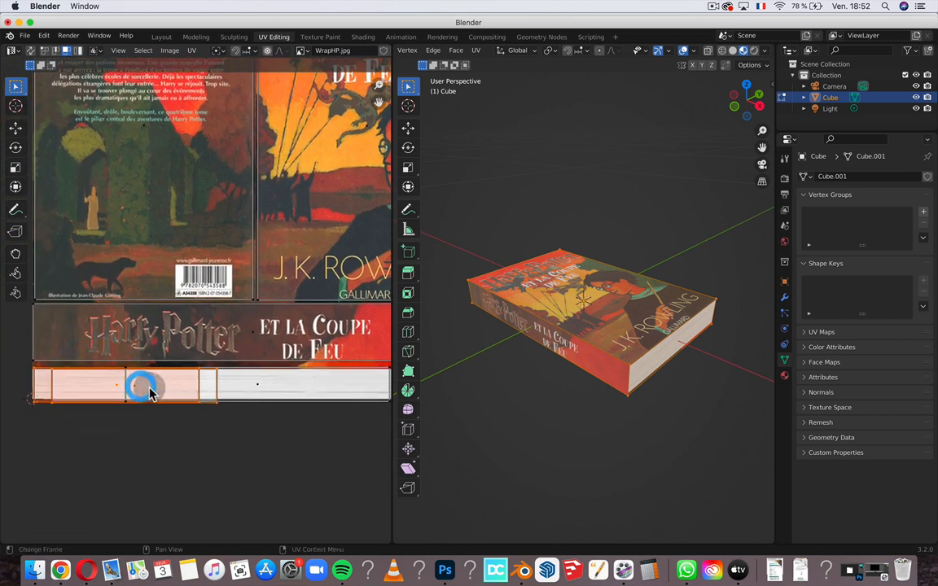
key(s)
click(244, 436)
Move the leftmost short page-edge island to the left end of the white strip
mouse_move(99, 390)
mouse_down()
mouse_move(83, 392)
mouse_move(91, 394)
mouse_up()
key(s)
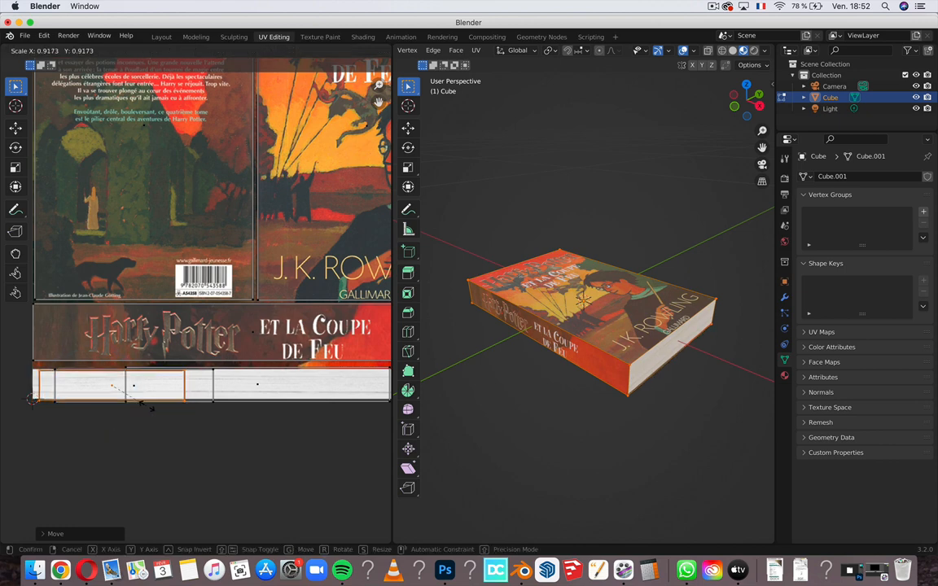
click(143, 393)
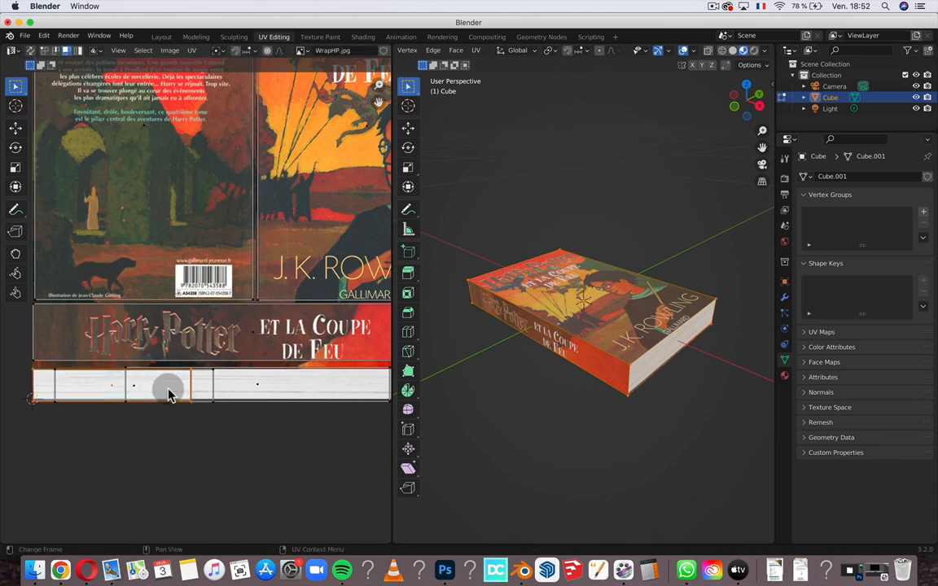
Scale both short page-edge islands down slightly again and stack them at the same place on the white strip
click(174, 387)
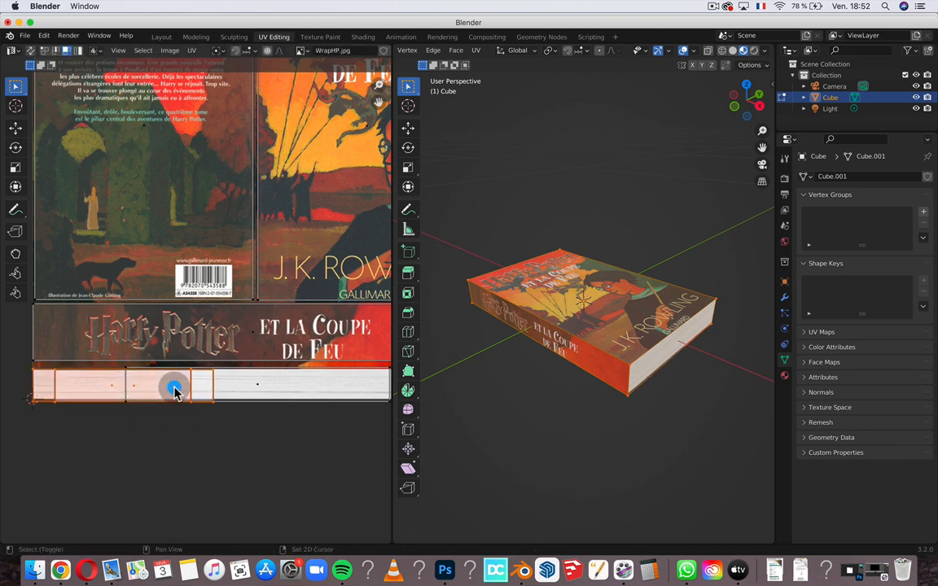
key(s)
click(207, 419)
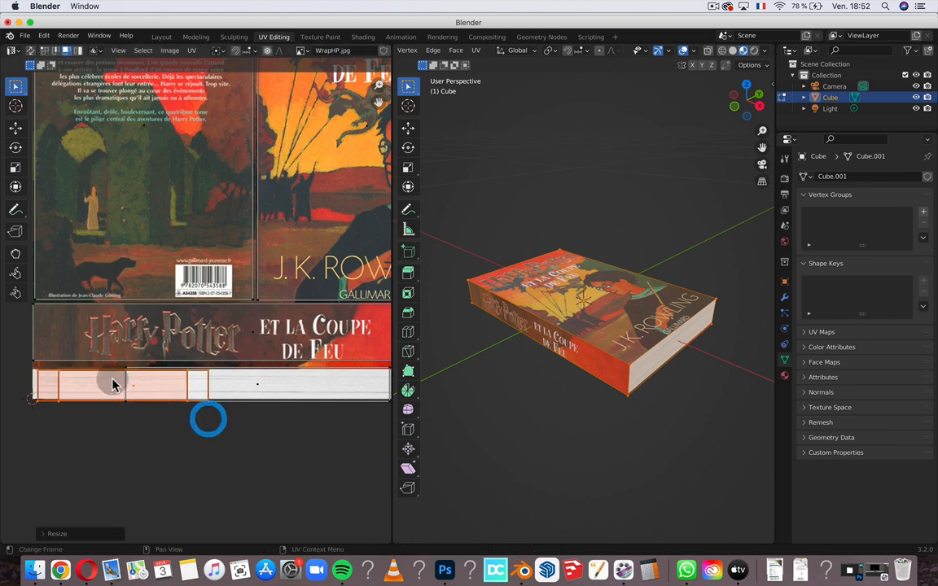
click(113, 388)
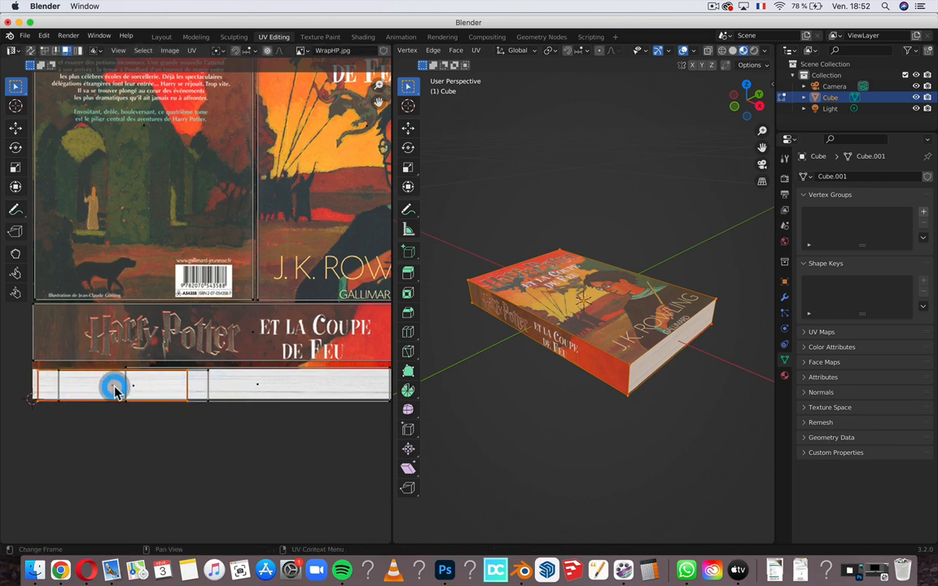
mouse_move(114, 389)
mouse_down()
mouse_move(135, 385)
mouse_move(113, 381)
mouse_move(116, 392)
mouse_up()
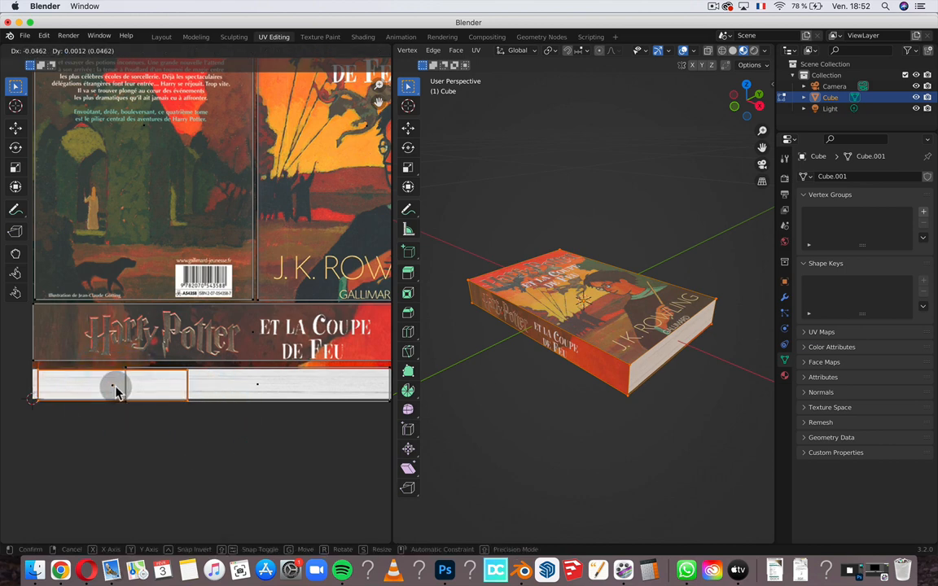
click(116, 389)
Scale the long page-edge island down by a factor of about 0.91 to fit within the white strip
click(263, 389)
scroll(263, 389, right, 3)
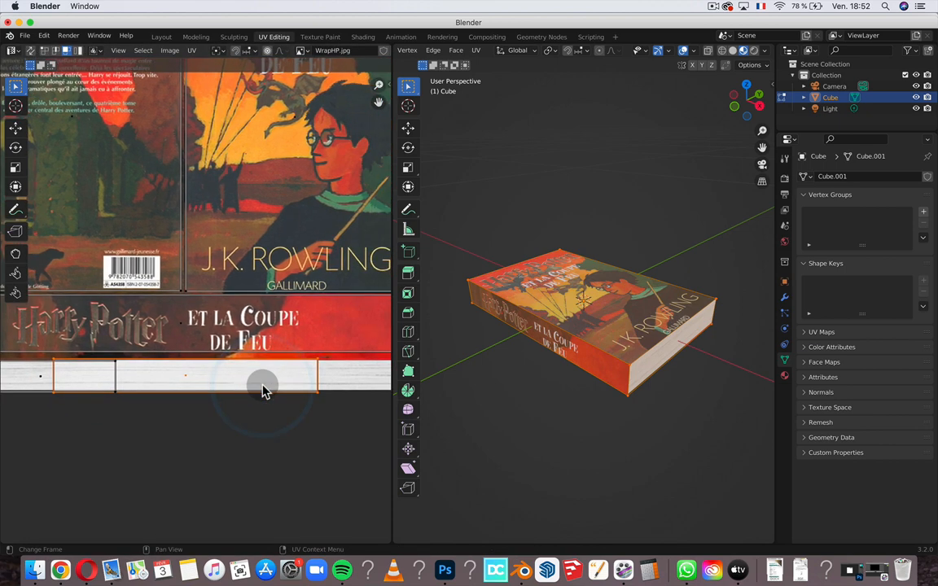
scroll(263, 389, right, 1)
key(s)
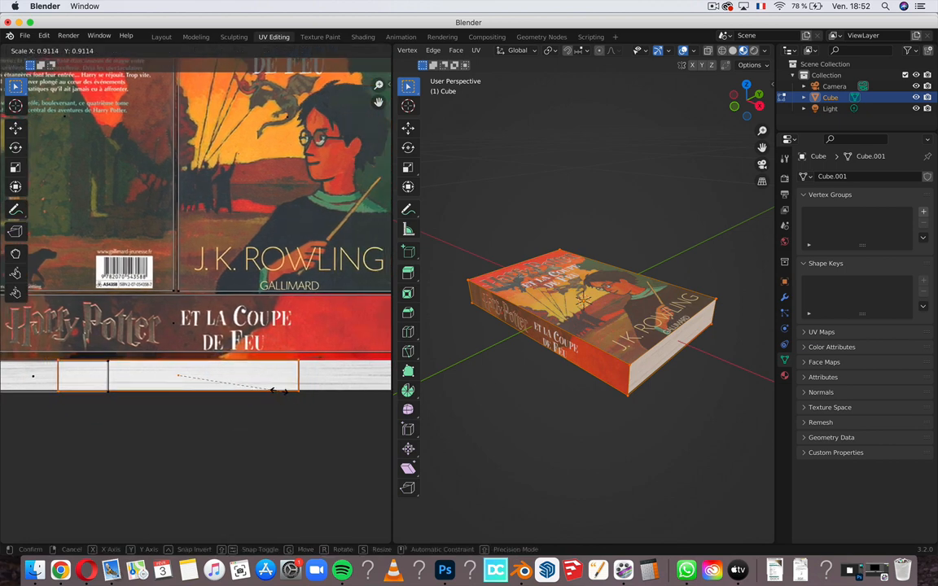
click(275, 389)
scroll(226, 364, down, 2)
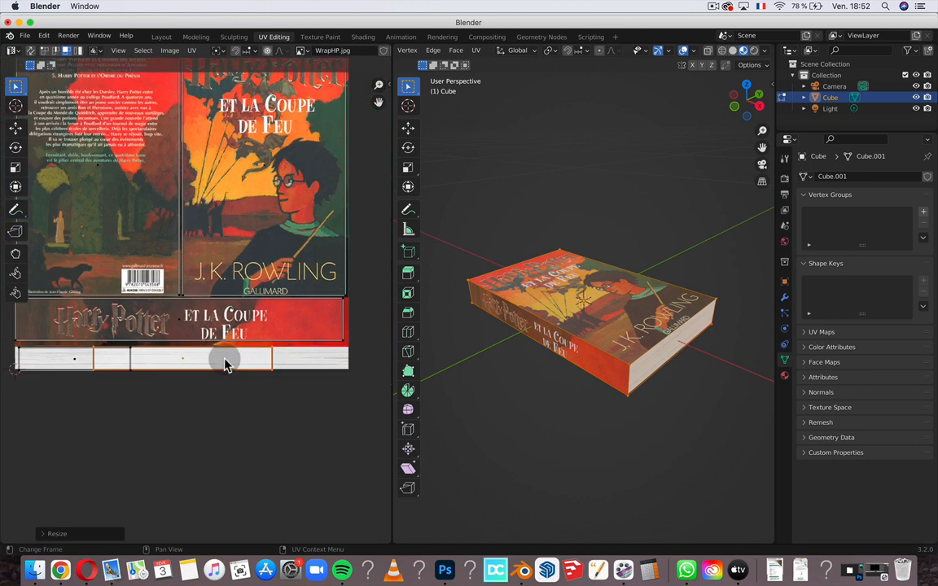
Shift the long page-edge island about 0.17 right along the white strip, then stretch its left edge leftward over the short islands
key(g)
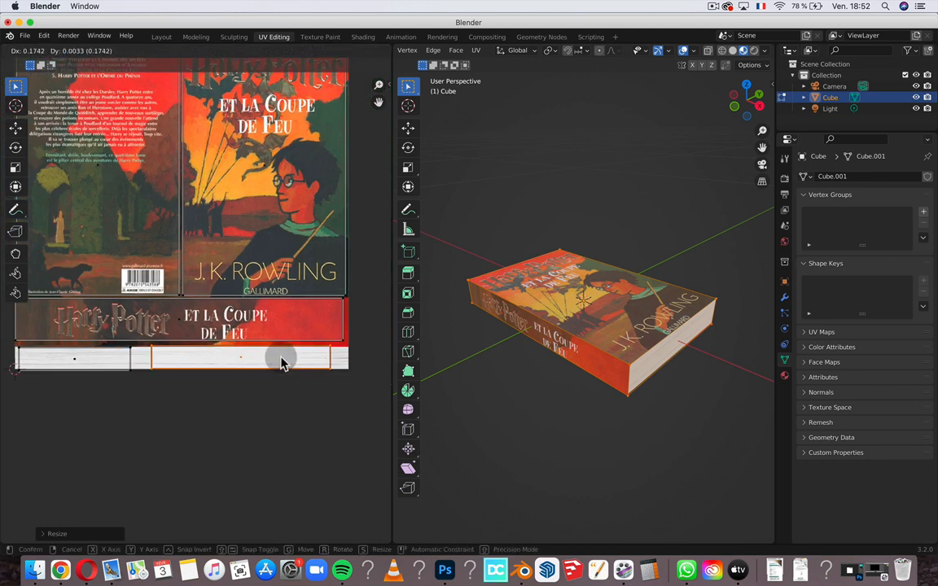
click(279, 364)
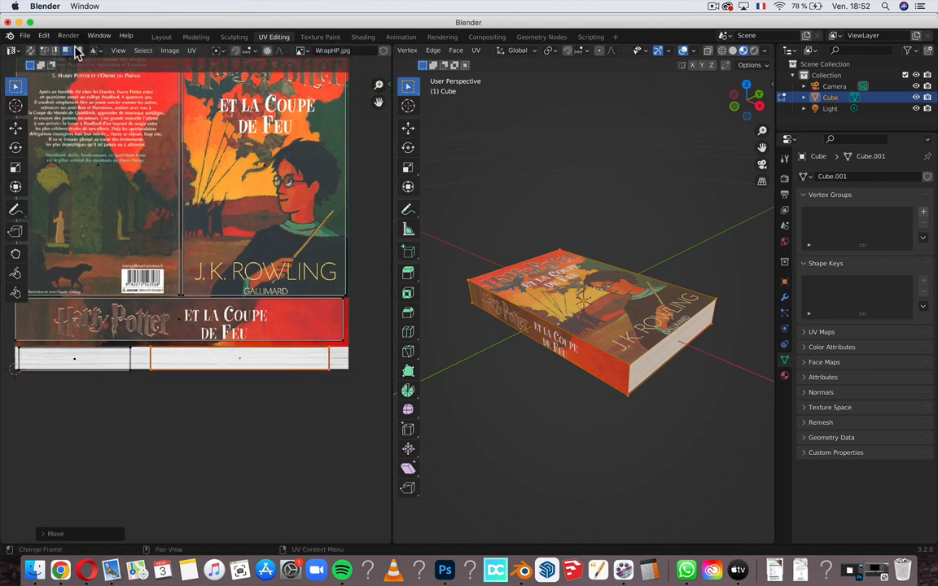
click(149, 360)
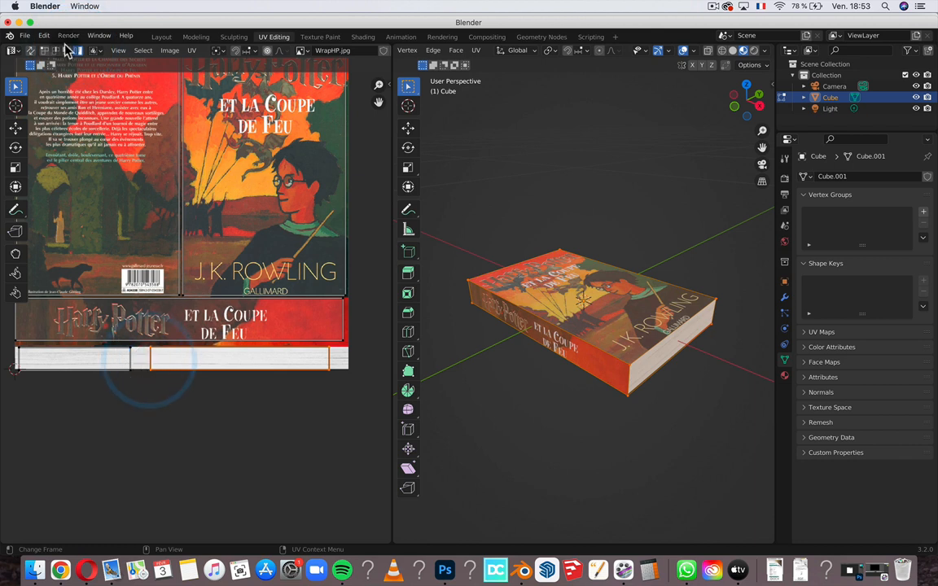
click(54, 50)
click(147, 360)
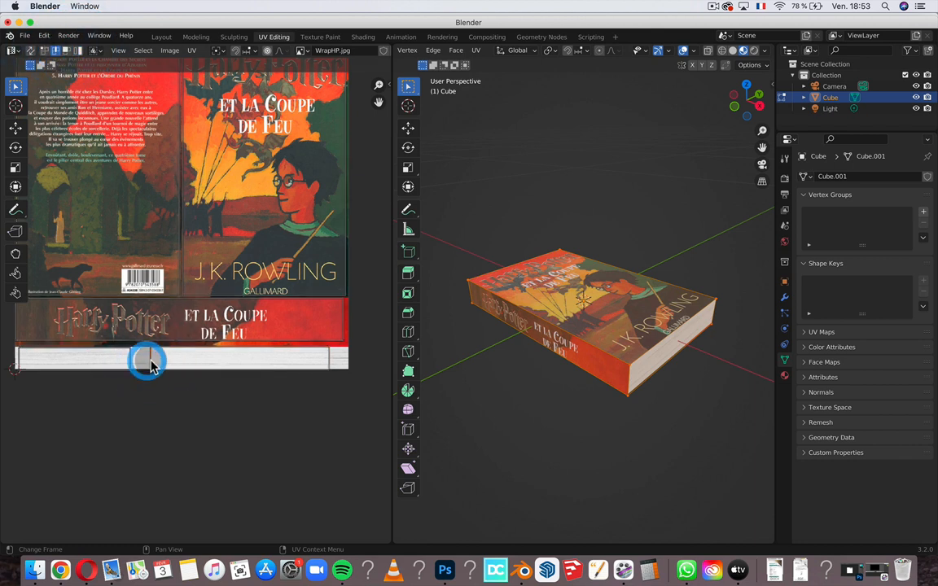
key(g)
key(x)
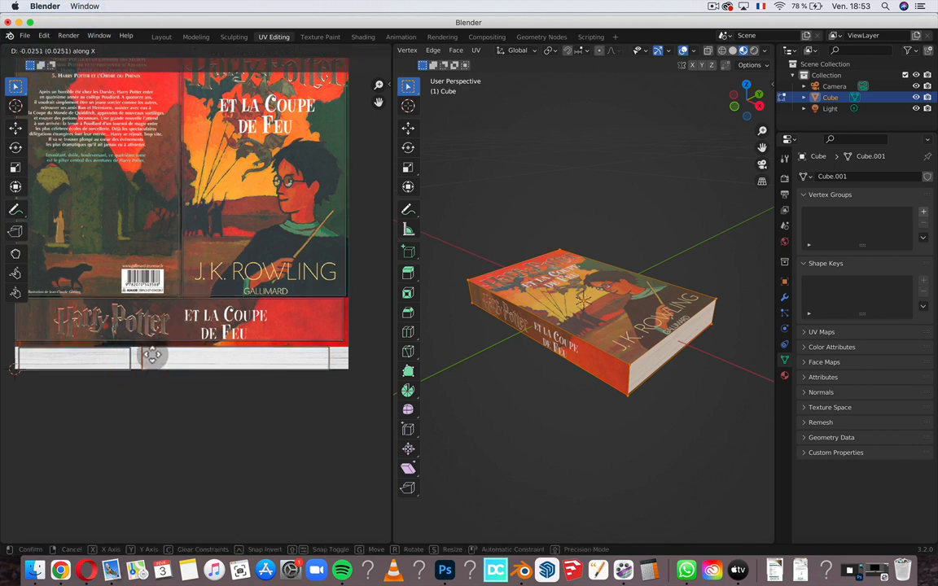
click(89, 355)
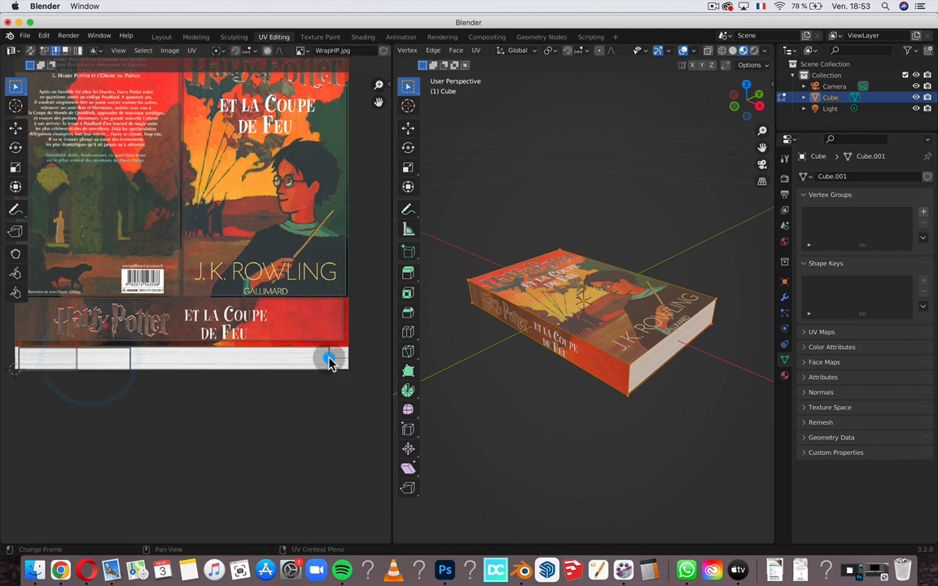
Stretch the long page-edge island's right edge along X to the right end of the white strip
click(335, 358)
key(g)
key(x)
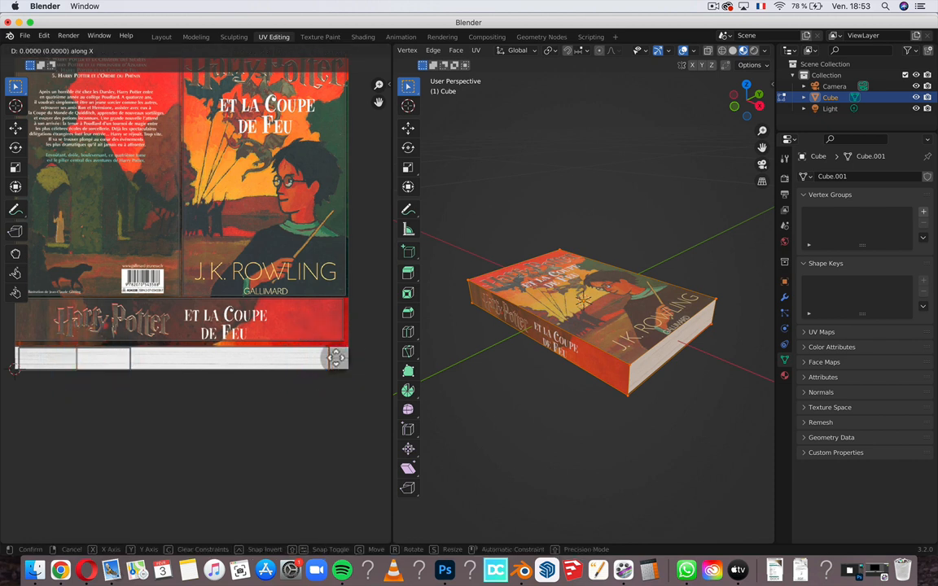
click(329, 350)
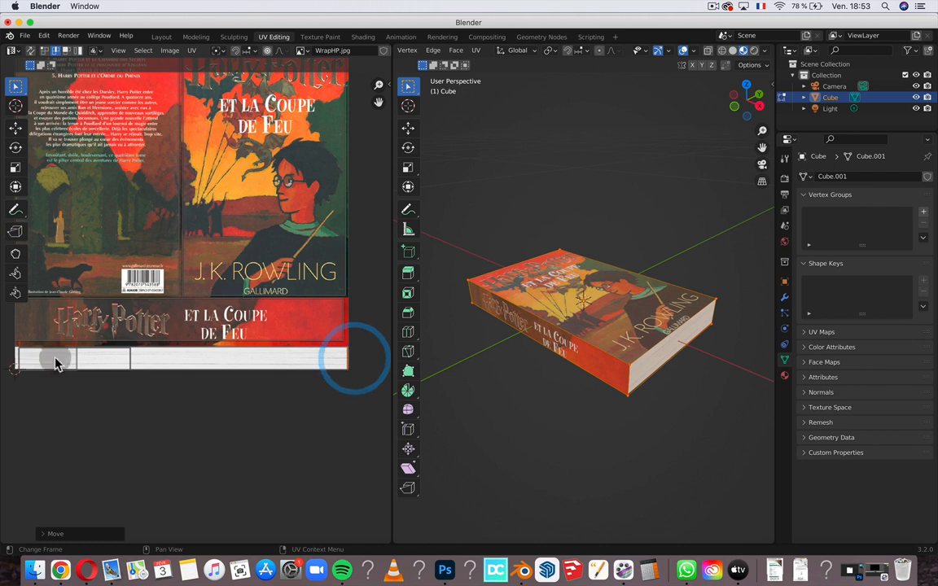
Lower the spine island's bottom edge along Y by about 0.02 to the lower border of the spine artwork
click(123, 321)
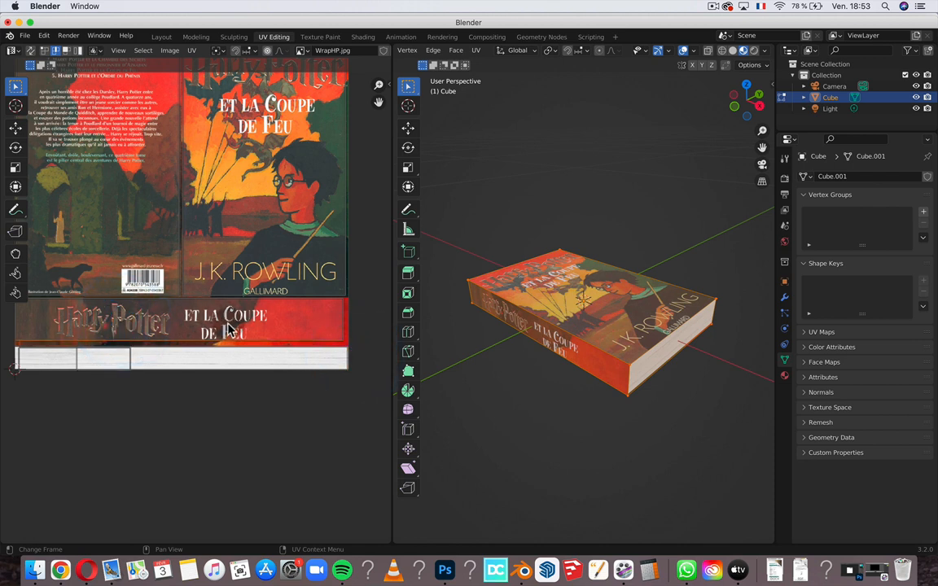
key(g)
key(y)
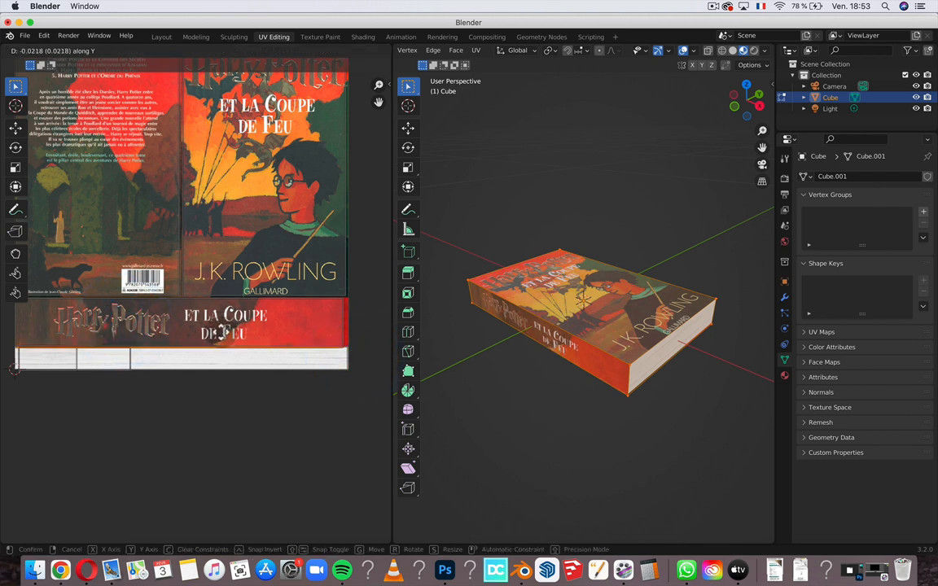
click(221, 335)
Move the spine island's right edge along X to the right border of the spine artwork
click(343, 318)
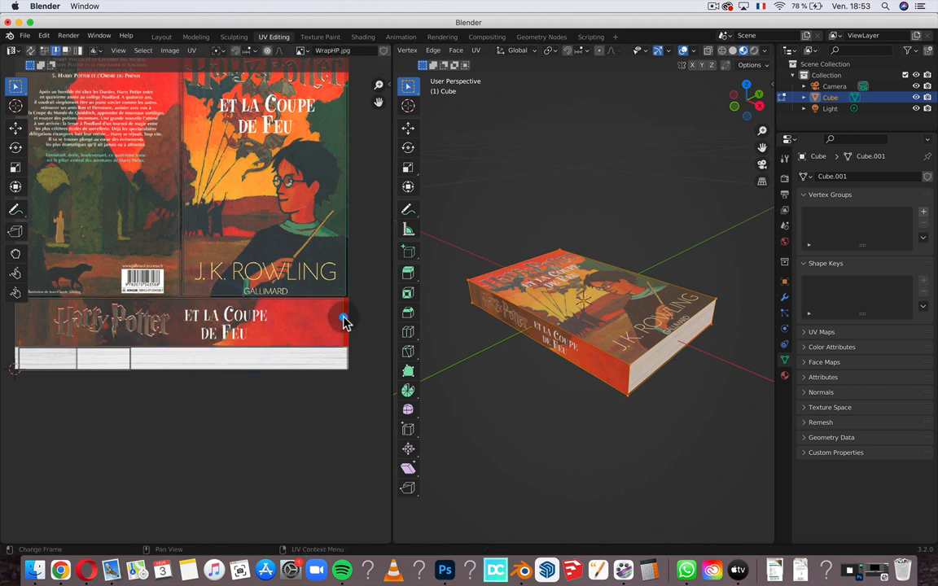
key(g)
key(x)
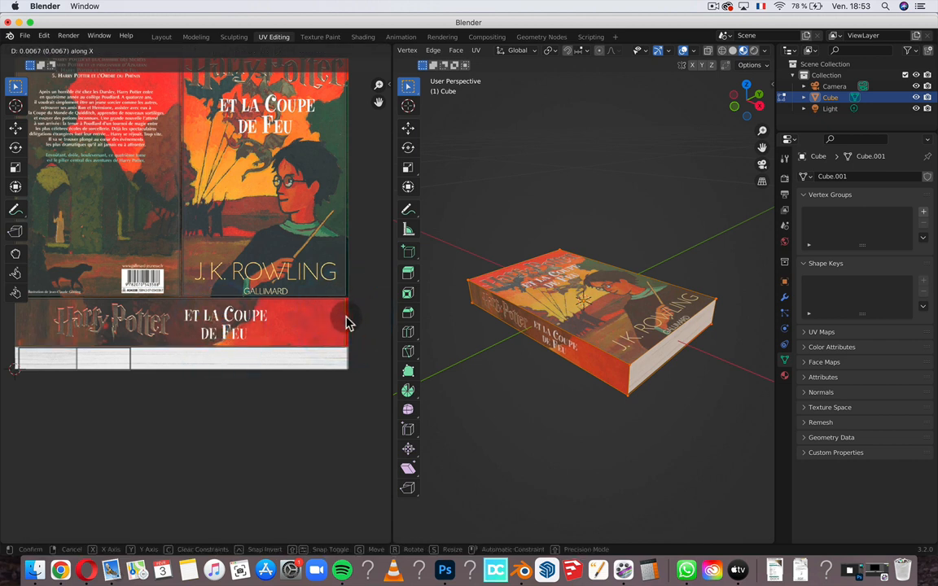
click(348, 321)
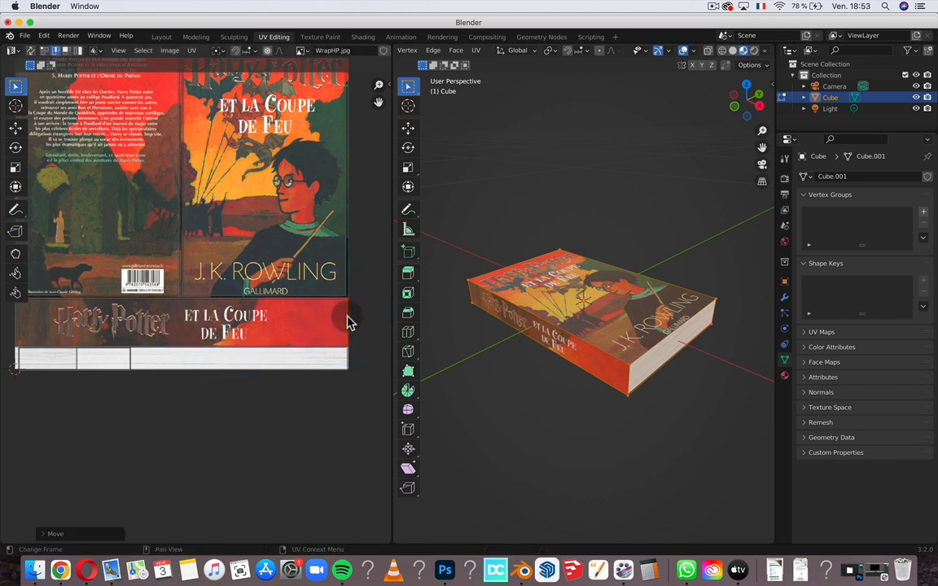
Nudge the whole spine island slightly up and to the right to align it with the spine artwork
click(305, 318)
click(65, 50)
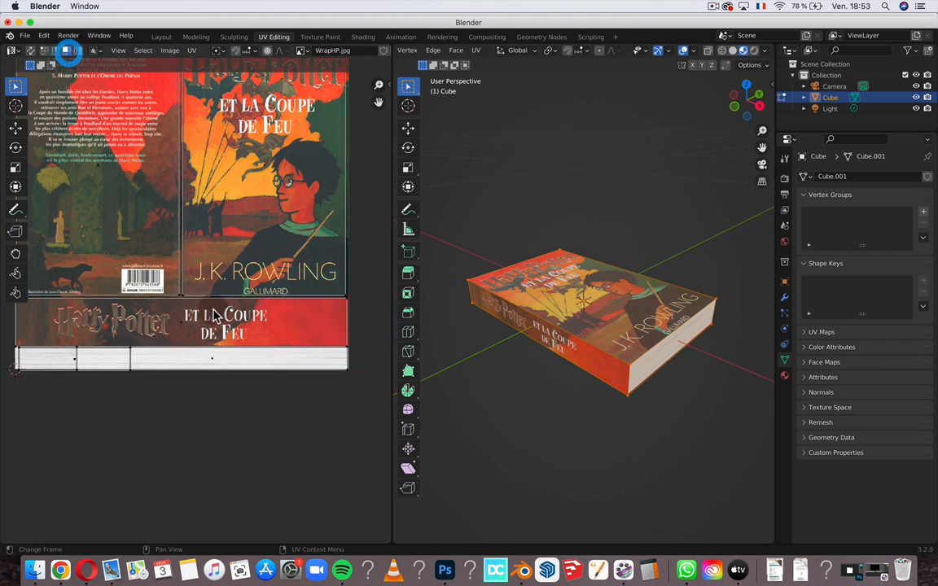
click(213, 322)
key(g)
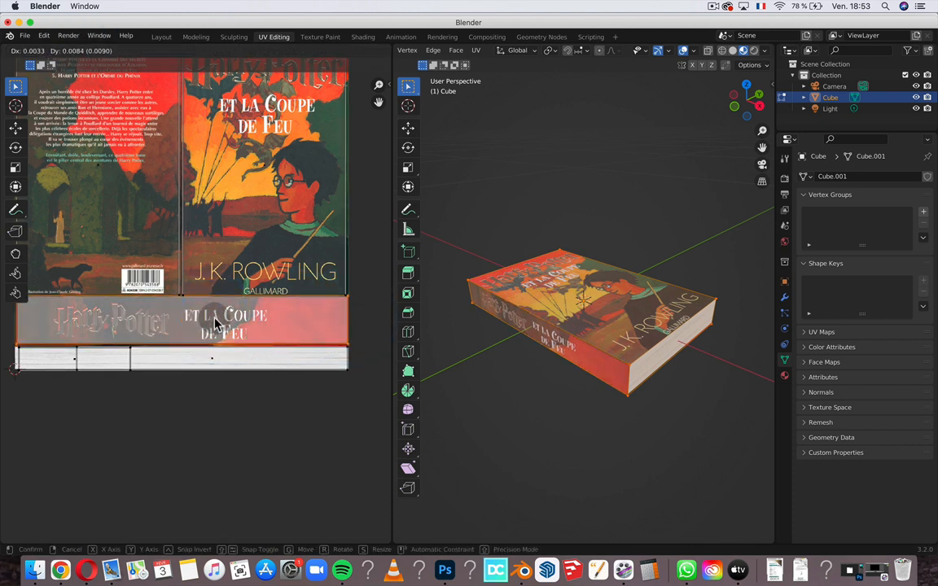
click(216, 323)
scroll(235, 272, up, 3)
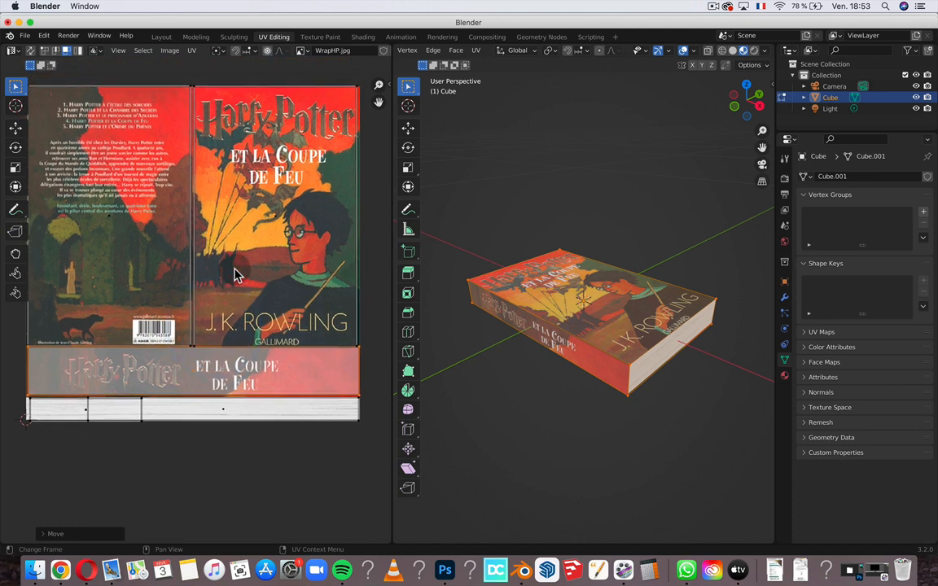
Nudge the front cover island slightly right so its outer edge meets the right border of the cover artwork
click(260, 235)
key(g)
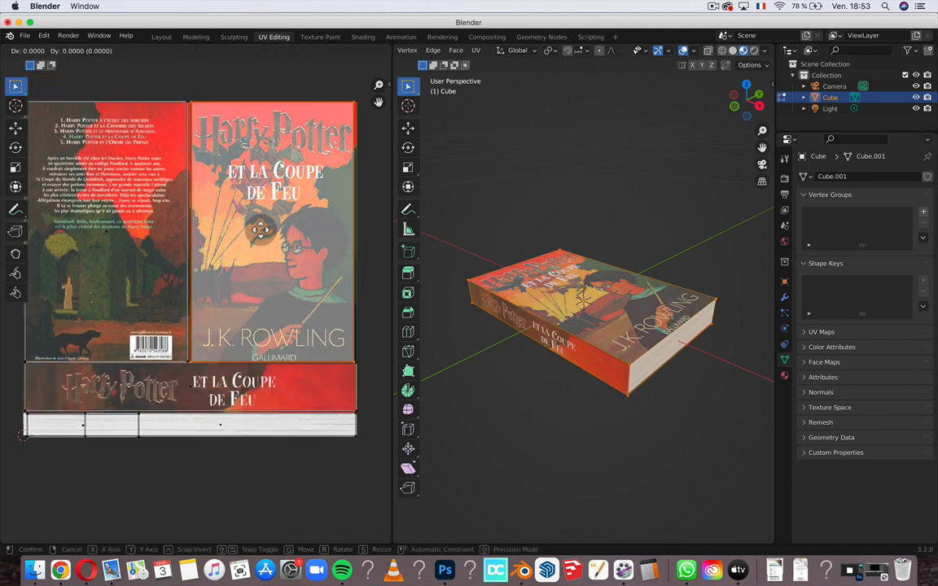
click(228, 210)
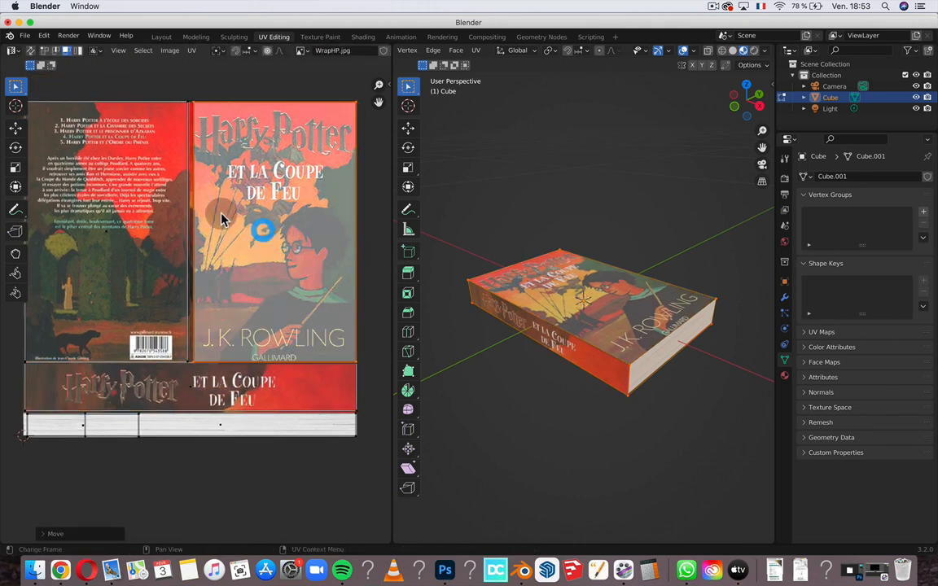
Move the front cover island's left edge along X back to the dividing line between the two covers
click(72, 50)
click(58, 52)
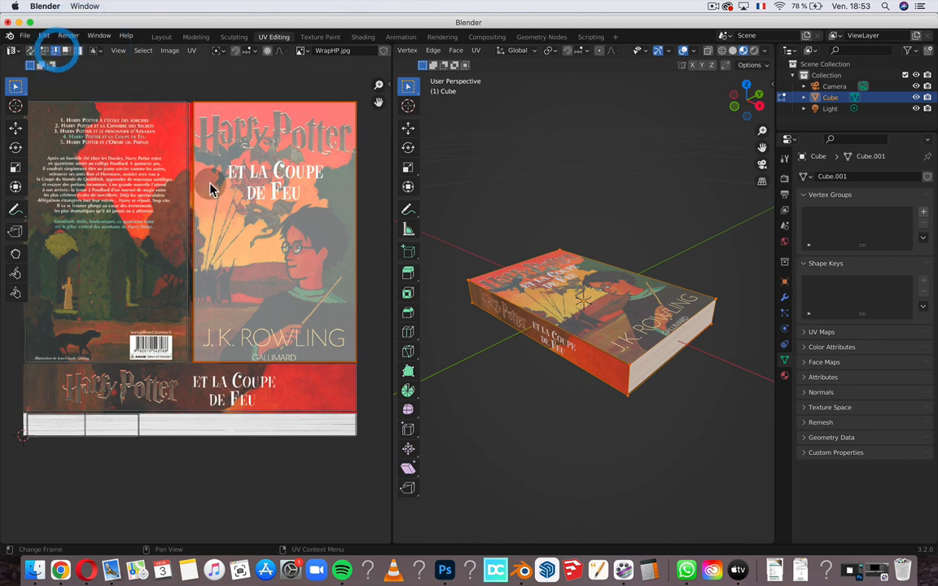
click(194, 186)
key(g)
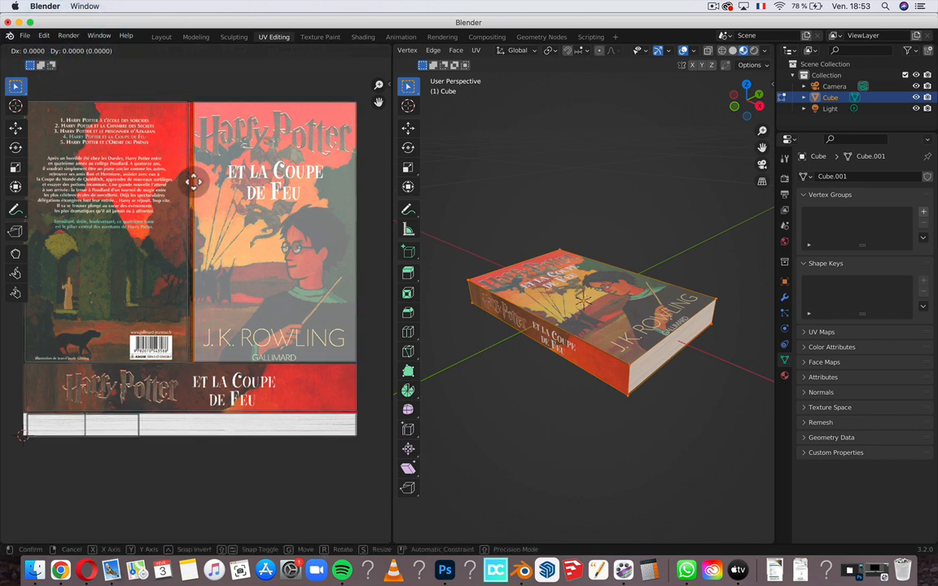
key(x)
click(192, 187)
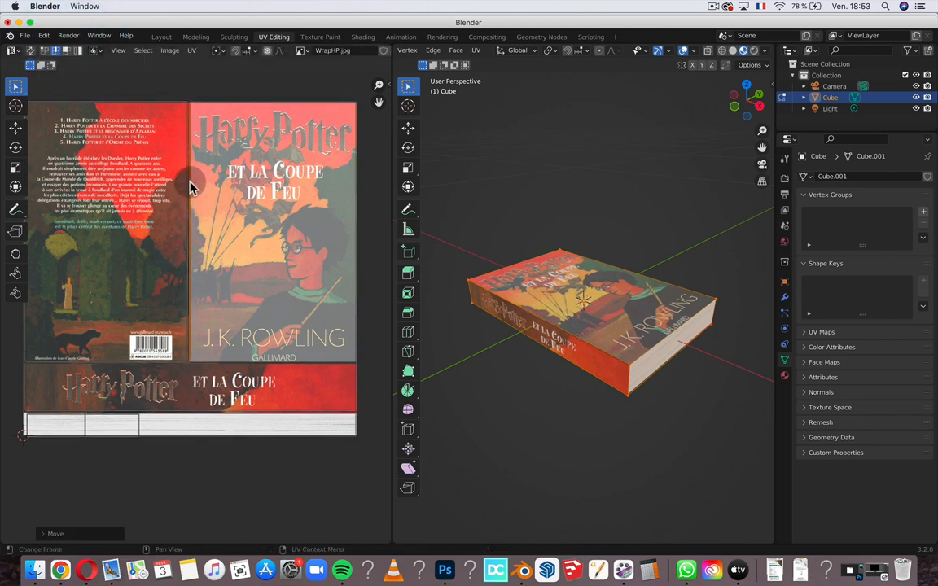
Move the back cover island's right edge slightly right along X to meet the front cover island
click(185, 188)
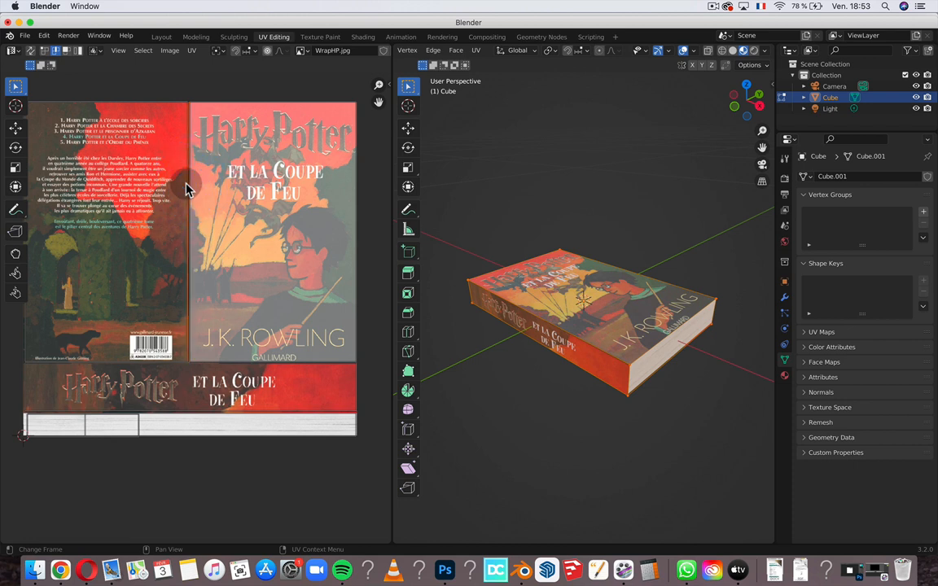
key(g)
key(x)
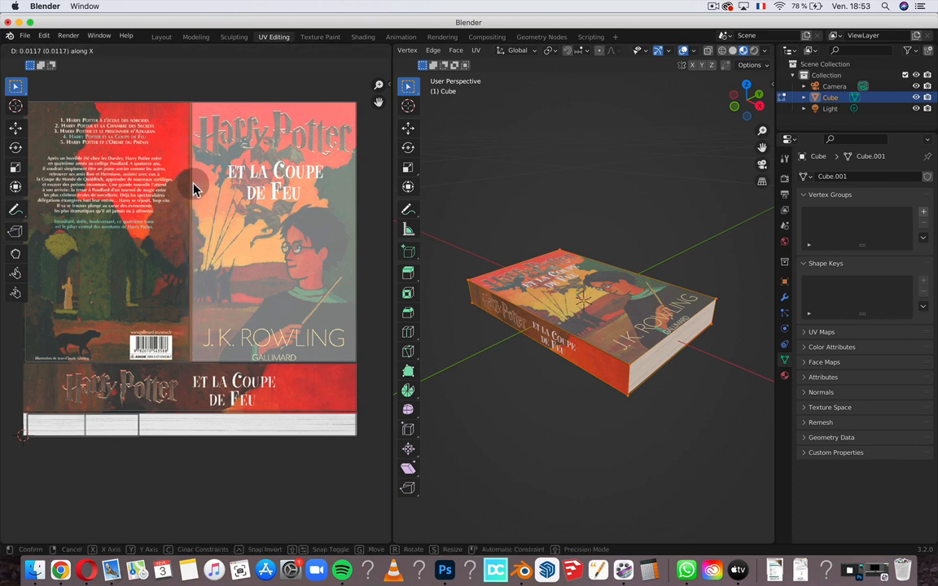
click(192, 189)
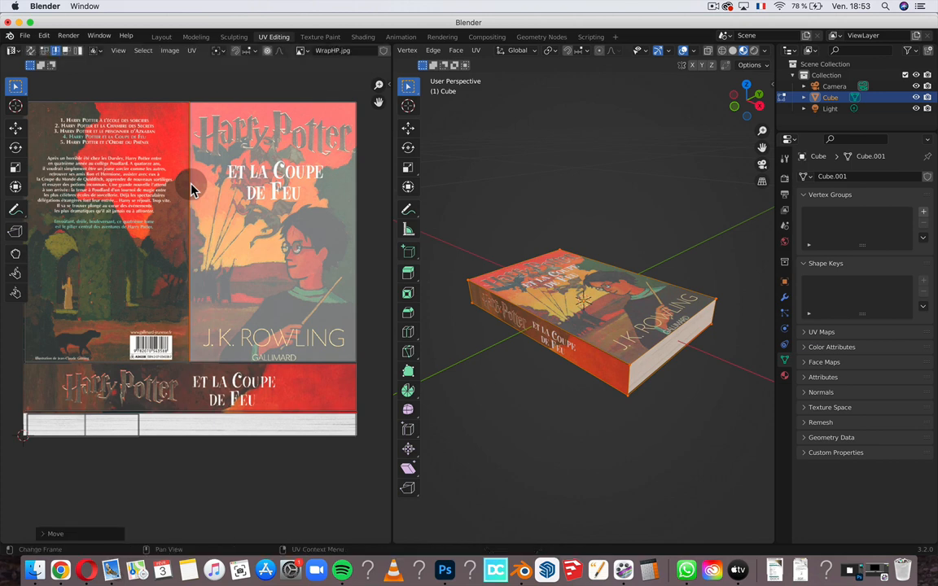
Check the book's page edges and nudge the first stacked short page-edge island slightly up by about 0.002 on the white strip
scroll(192, 189, left, 2)
scroll(192, 189, up, 1)
scroll(136, 214, right, 2)
scroll(136, 213, down, 1)
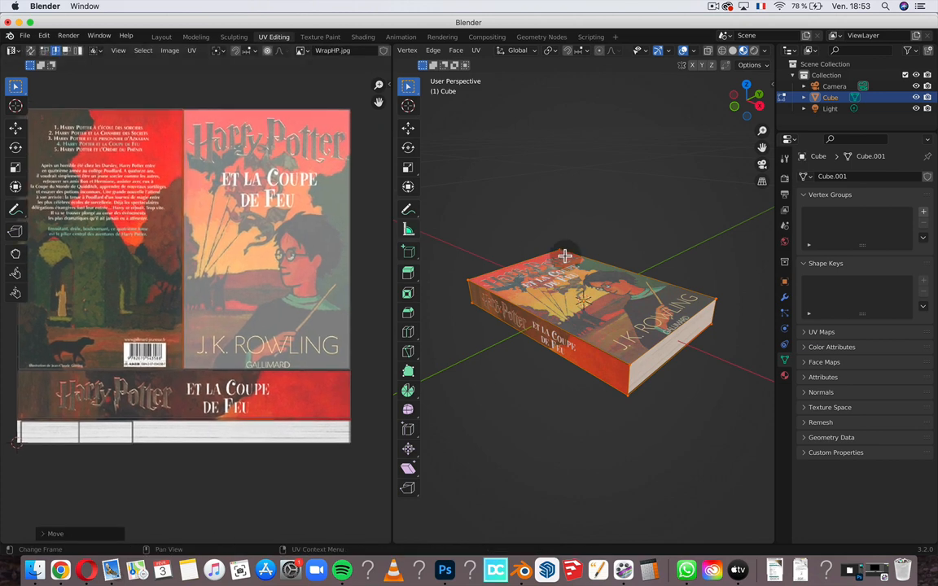
scroll(565, 256, right, 5)
scroll(565, 256, up, 4)
scroll(565, 256, down, 5)
scroll(565, 256, up, 6)
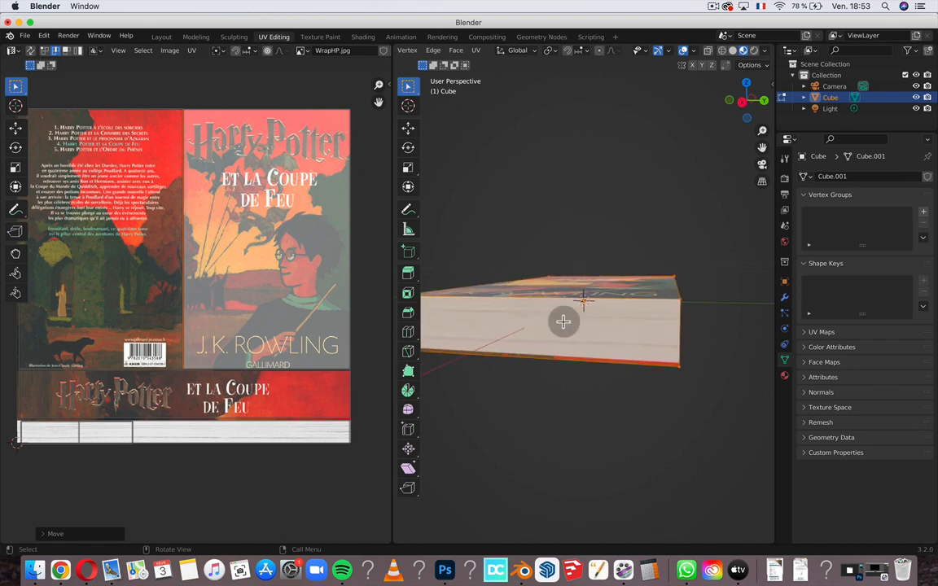
click(108, 436)
scroll(108, 435, up, 3)
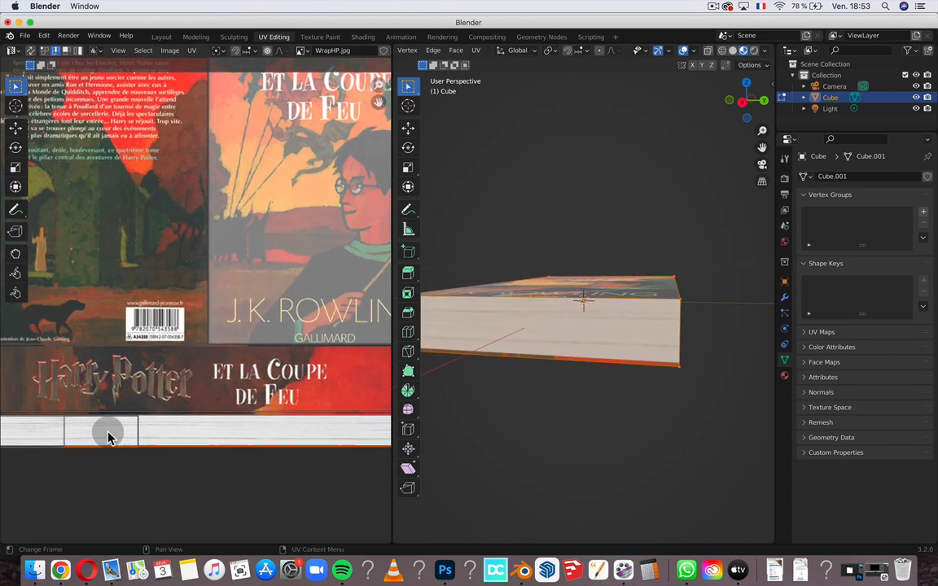
click(65, 50)
click(124, 386)
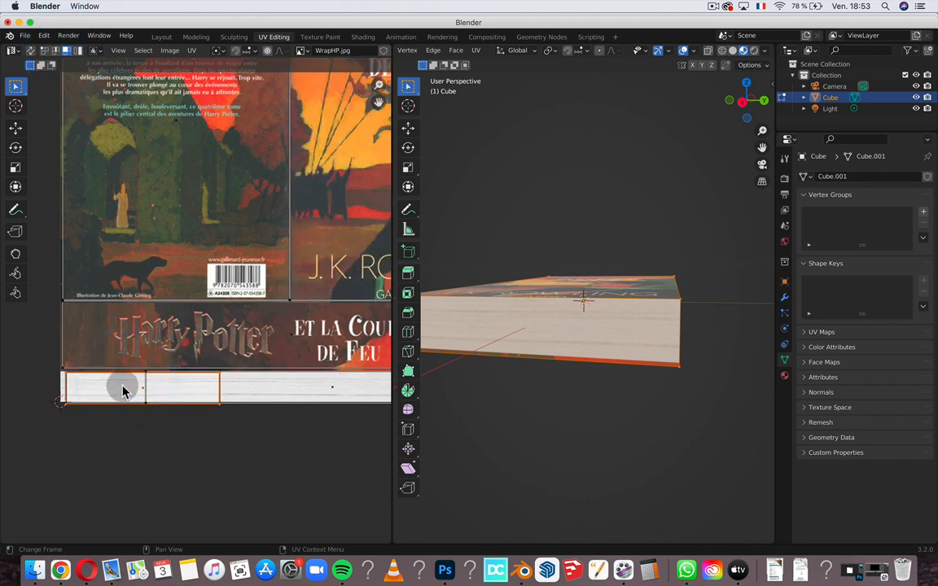
key(g)
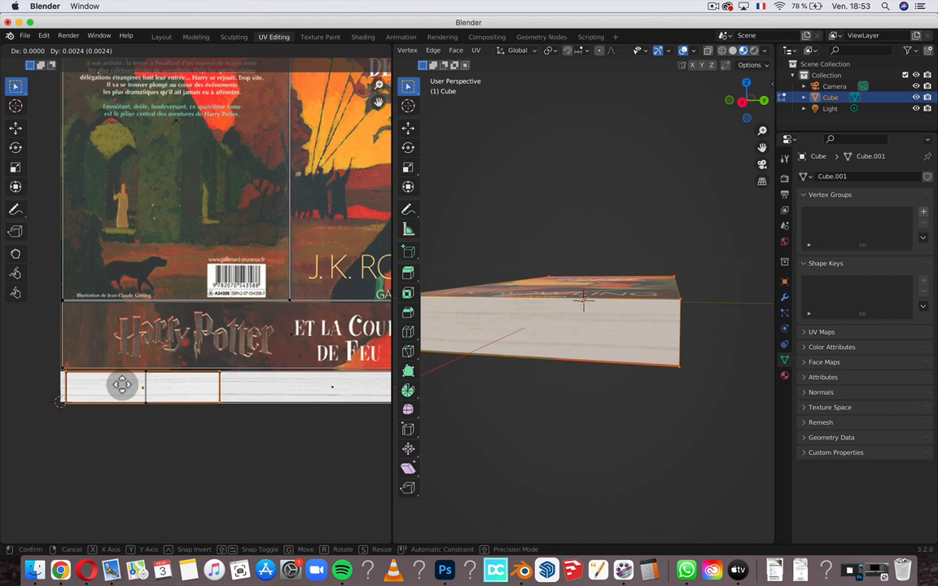
click(123, 385)
Nudge the second stacked short page-edge island to match the first one on the white strip
click(159, 385)
key(g)
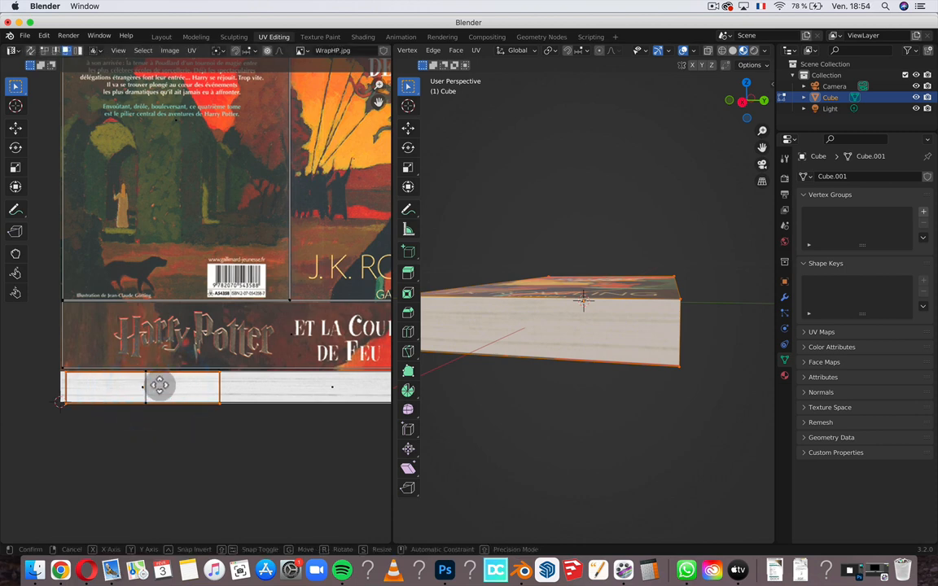
click(159, 385)
Examine the textured book from all sides, checking the spine, page edges and front cover
scroll(505, 334, right, 8)
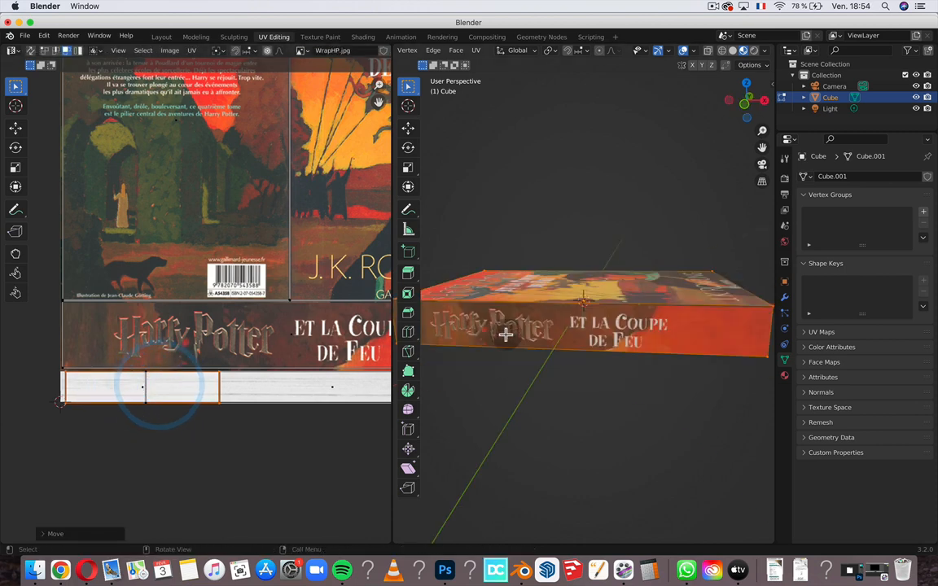
scroll(506, 335, left, 8)
scroll(505, 335, left, 5)
scroll(506, 335, right, 3)
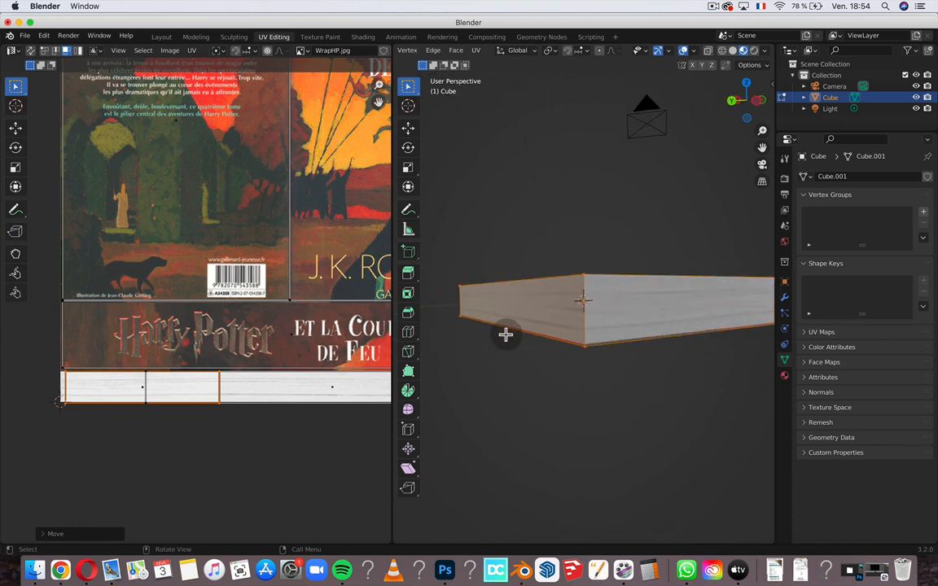
scroll(505, 335, left, 8)
scroll(505, 335, left, 8)
scroll(506, 334, right, 4)
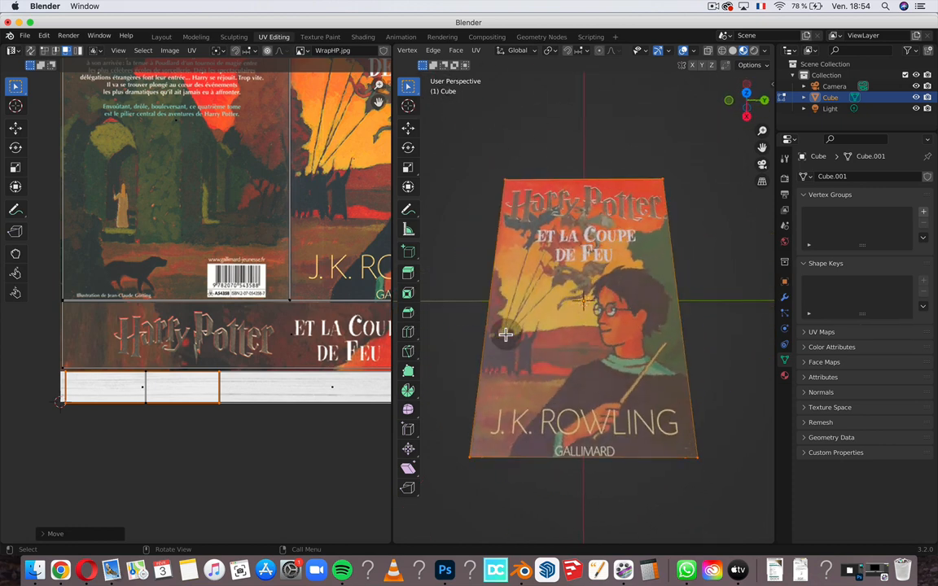
scroll(505, 334, down, 3)
scroll(506, 333, left, 4)
scroll(505, 332, right, 4)
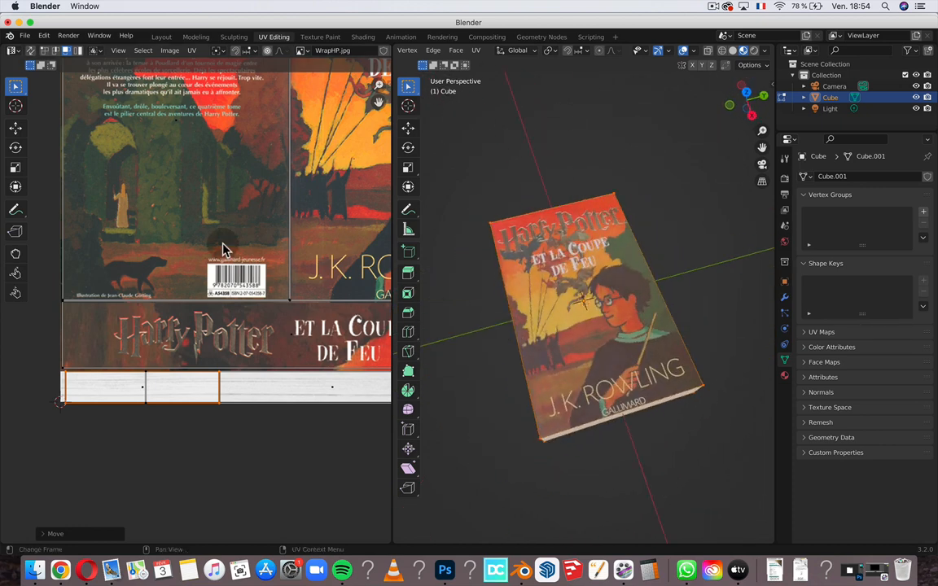
scroll(509, 268, up, 1)
scroll(509, 267, down, 1)
scroll(509, 267, up, 2)
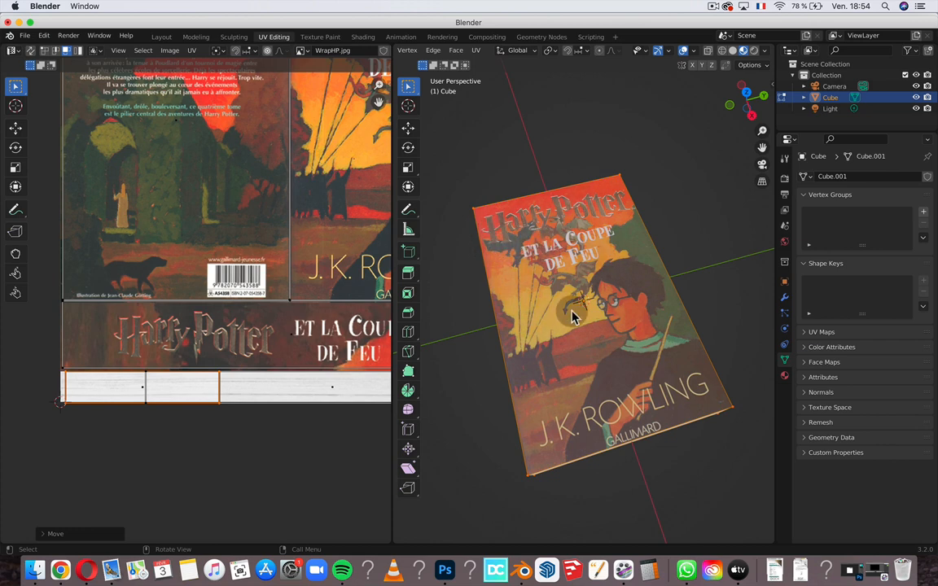
Switch to NormalMap-Online in Chrome and load WrapHP.jpg from the desktop folder as the source image
click(60, 569)
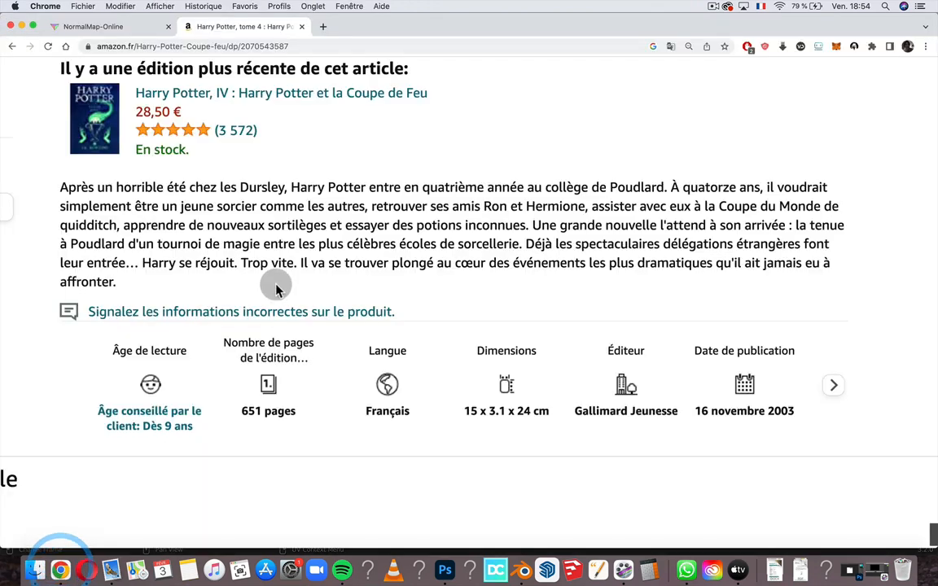
click(94, 32)
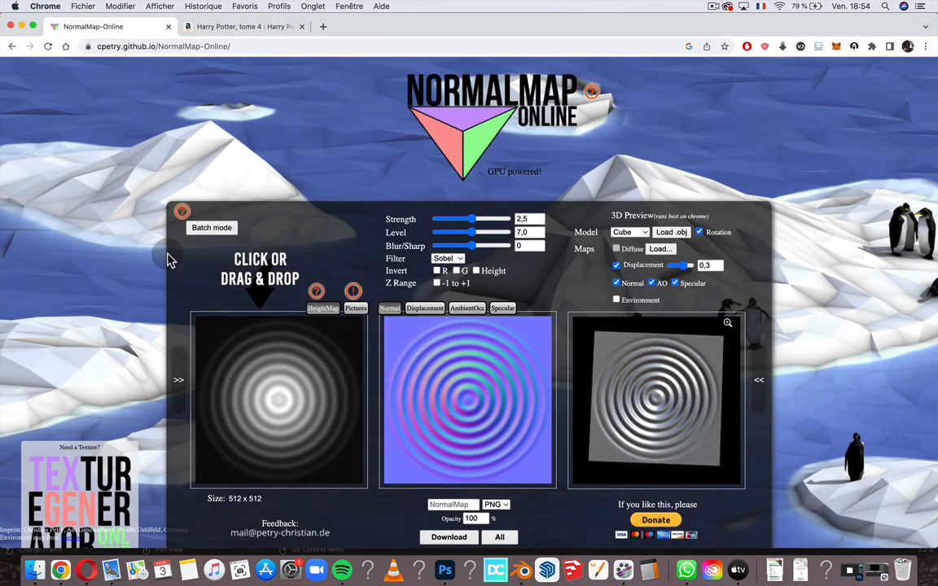
click(273, 262)
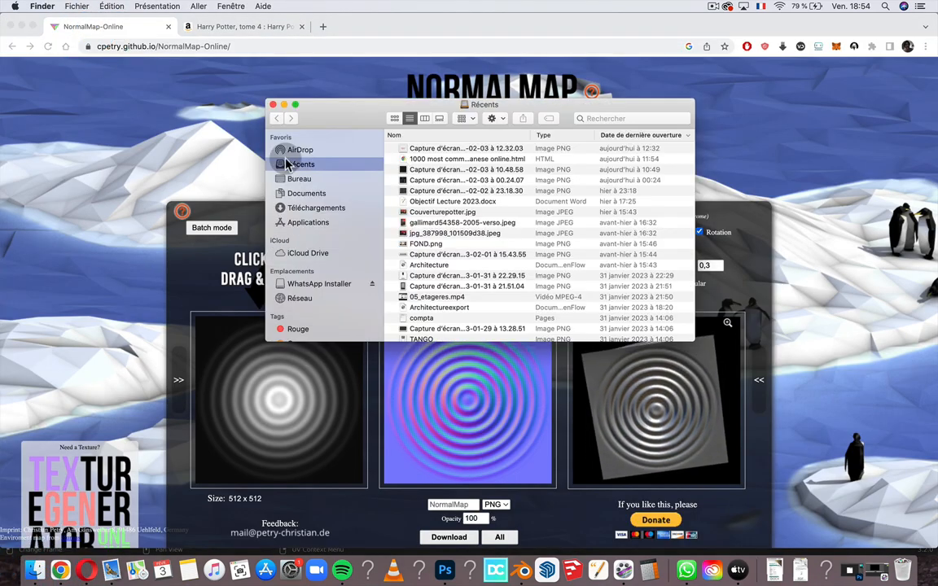
click(302, 179)
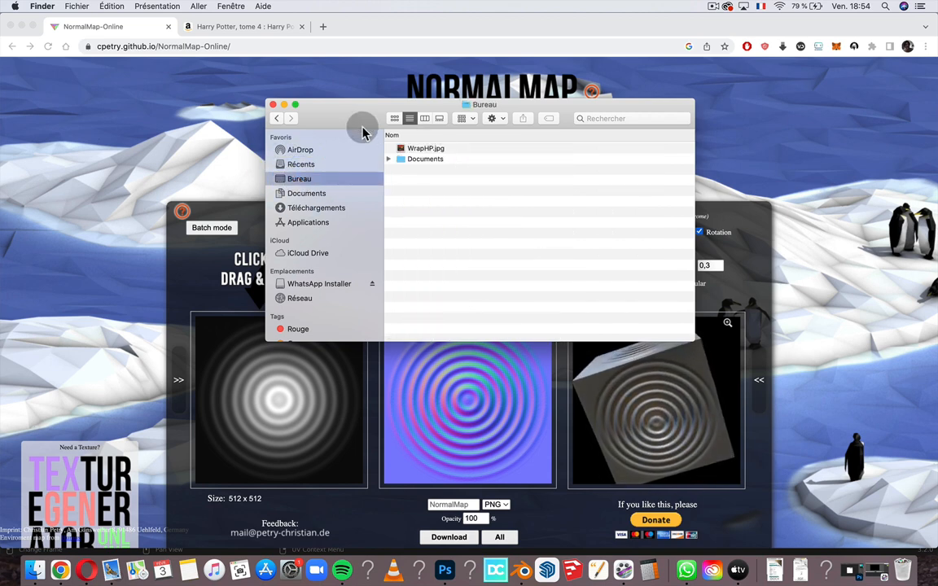
drag(356, 122, 376, 99)
drag(425, 69, 529, 51)
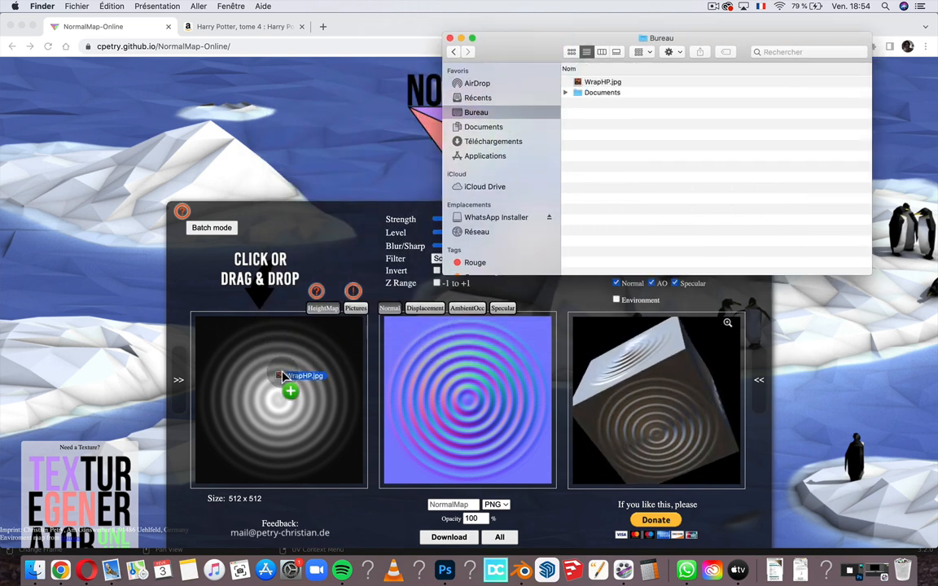
drag(283, 376, 282, 375)
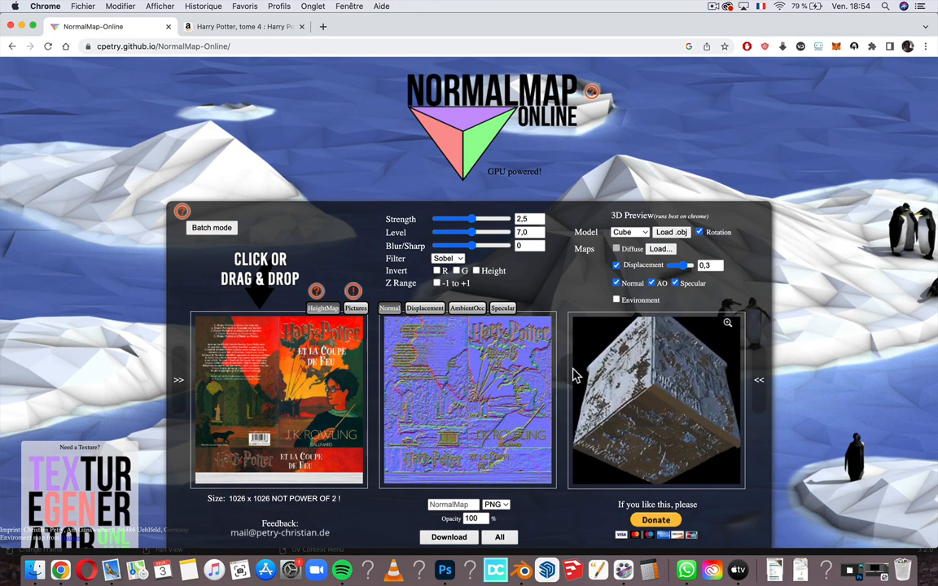
Download the generated normal map as a PNG, saving it as NormalMapHP in the Bureau folder
scroll(561, 276, down, 1)
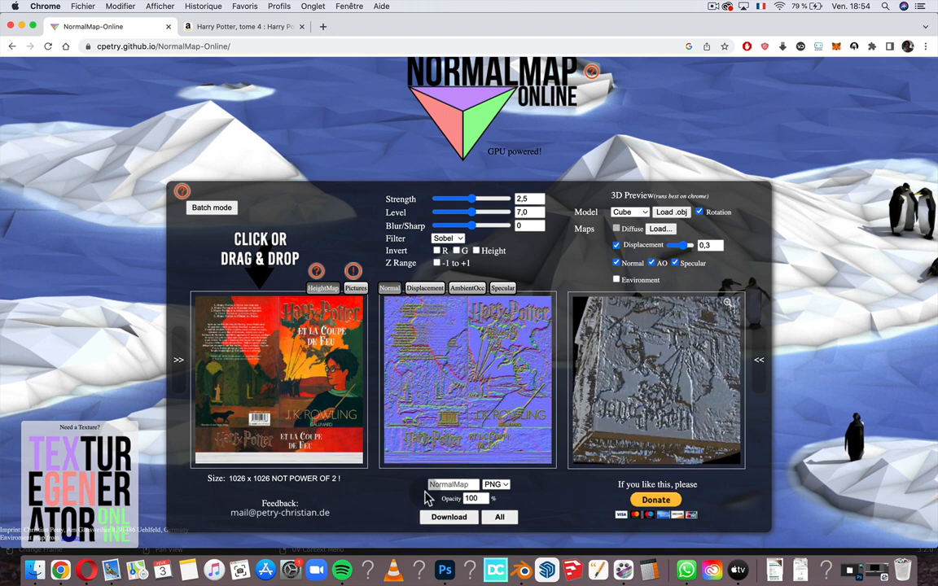
click(435, 524)
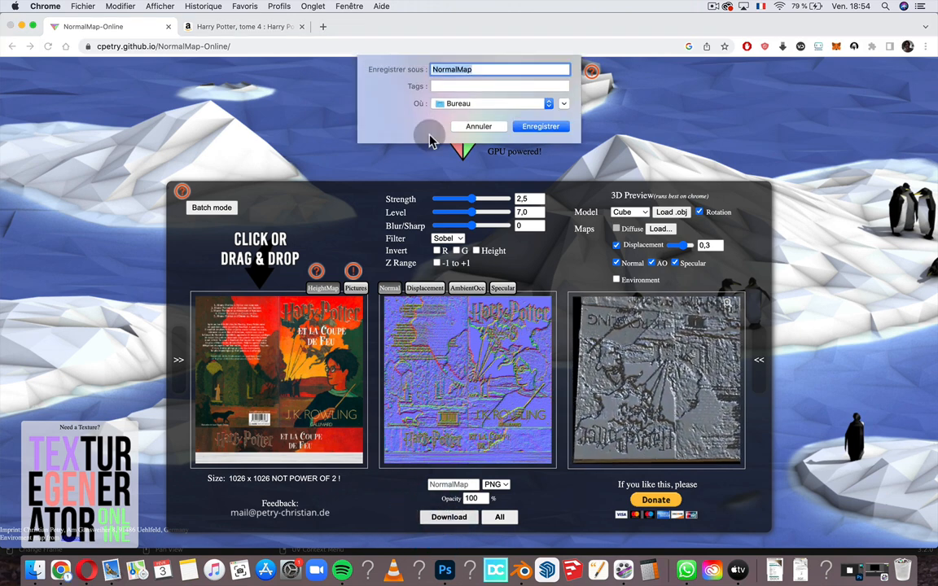
click(482, 69)
text(3)
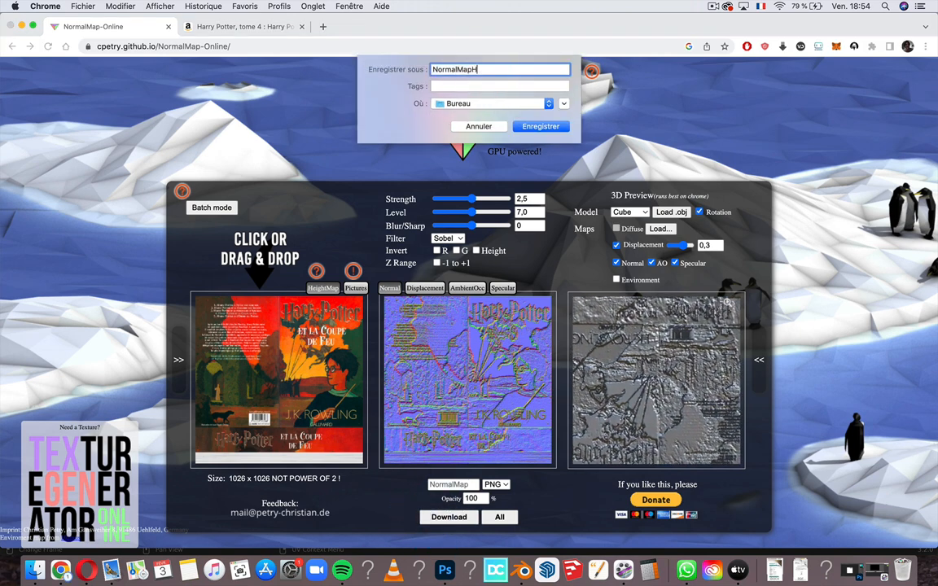
key(Return)
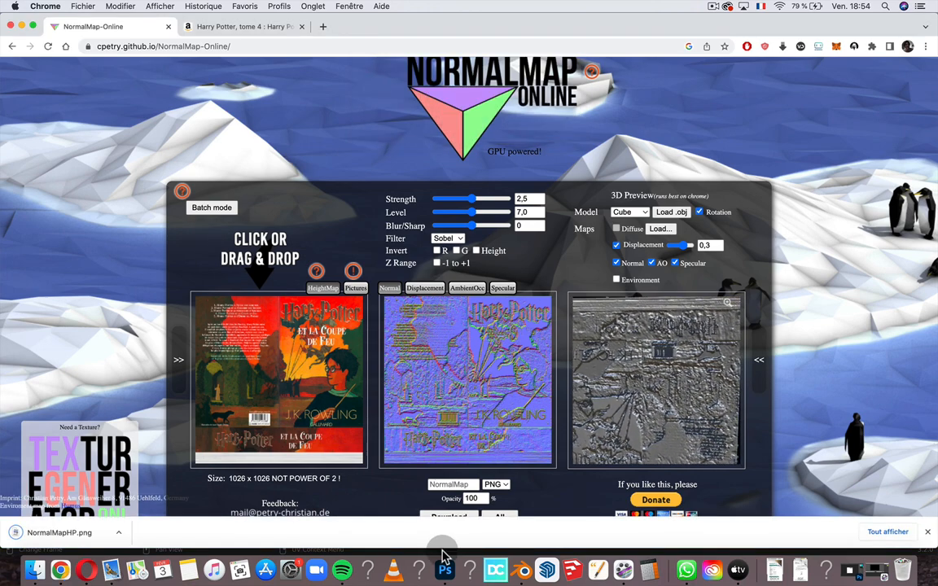
Switch back to Blender's Shading workspace and add an Image Texture node below the WrapHP.jpg node in the Couverture material
click(524, 570)
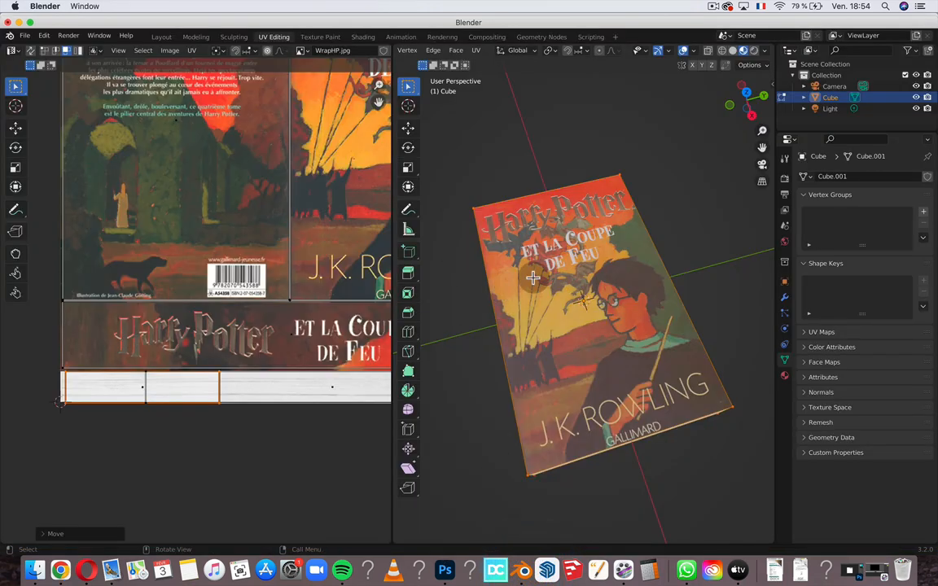
click(363, 36)
scroll(292, 488, left, 3)
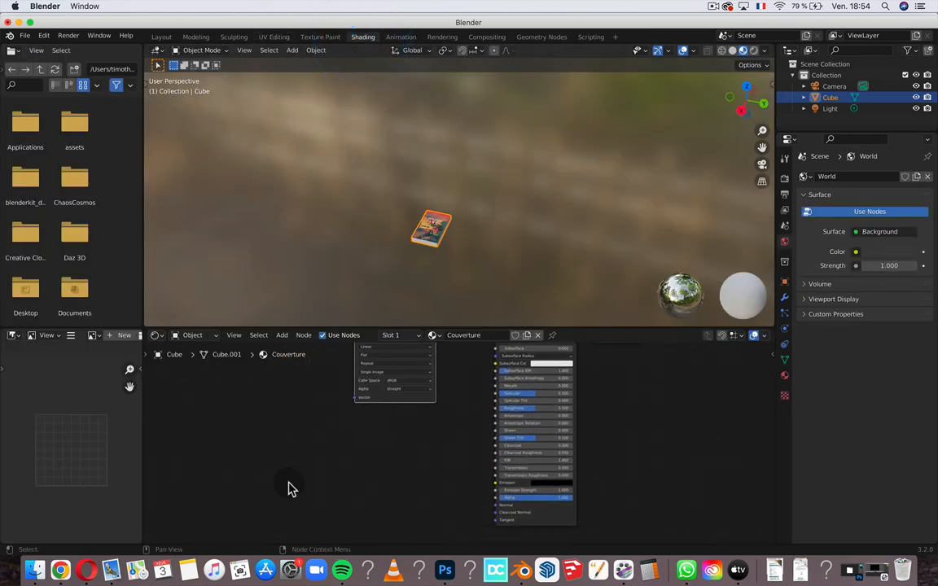
scroll(289, 489, up, 1)
click(291, 348)
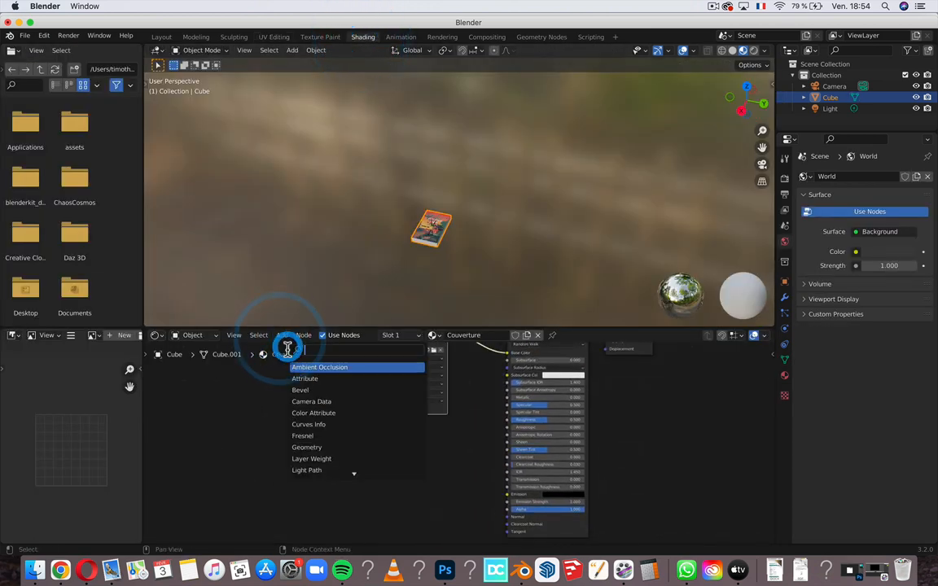
text(IMAG)
key(Return)
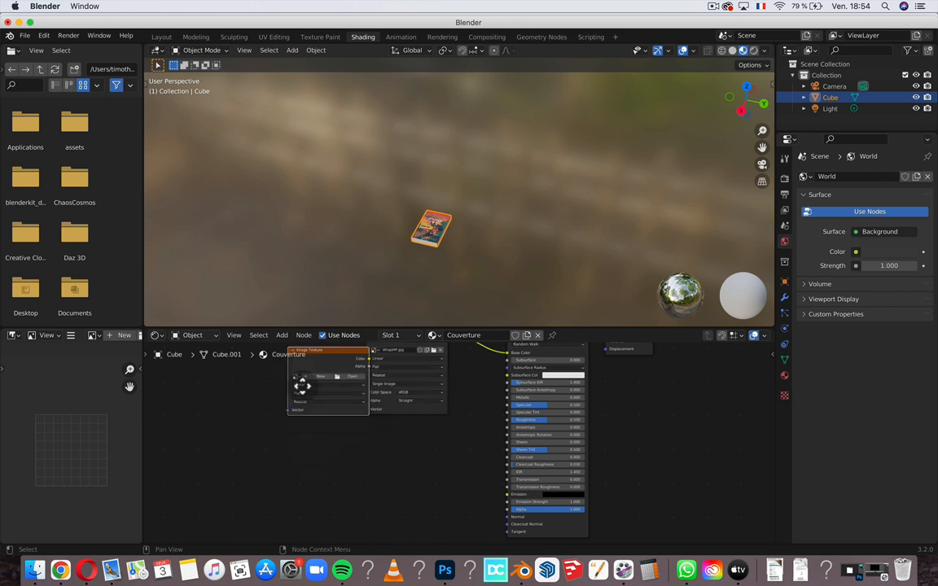
click(294, 519)
Load NormalMapHP.png from the Desktop into the new Image Texture node
click(340, 460)
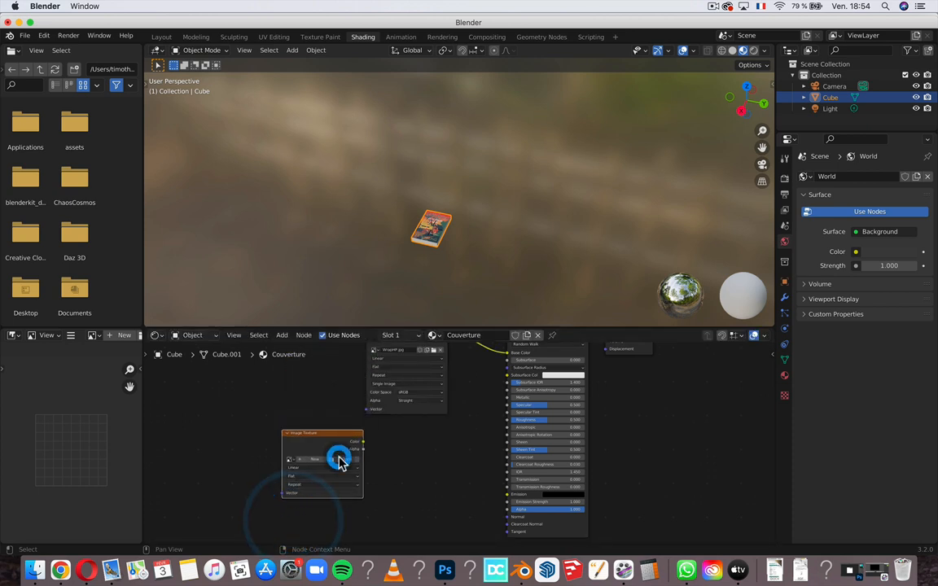
click(258, 210)
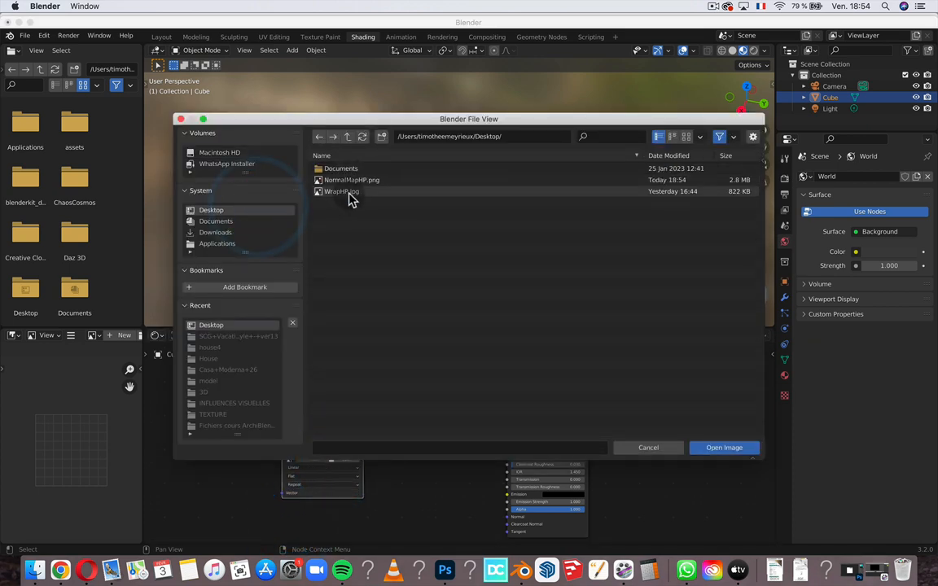
click(345, 183)
double_click(344, 183)
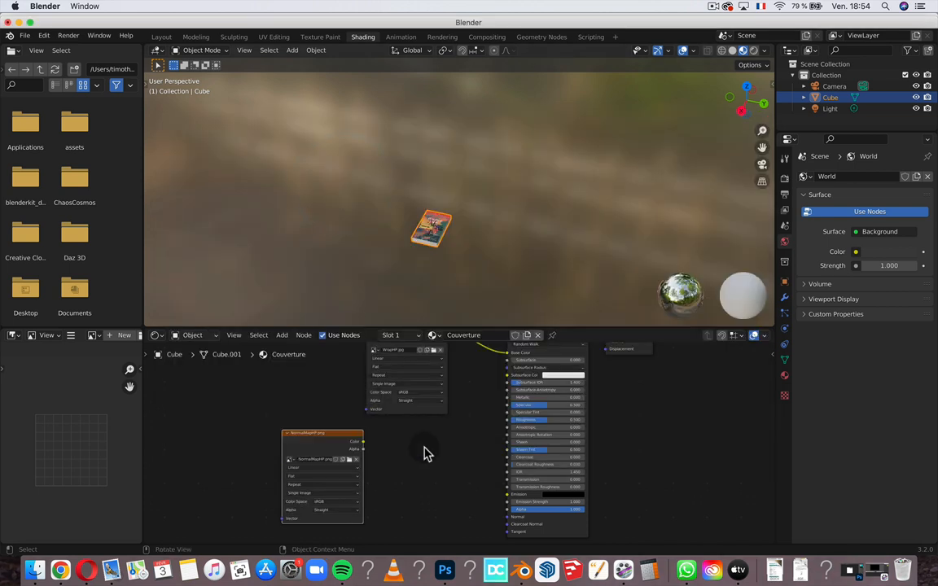
Add a Normal Map node between the NormalMapHP.png texture and the main shader node
click(283, 340)
text(NORM)
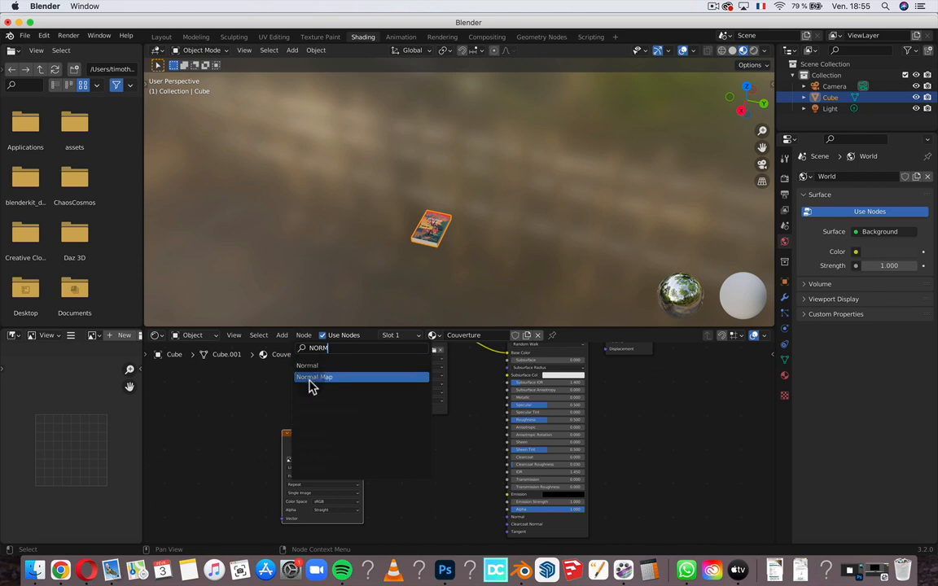
click(313, 379)
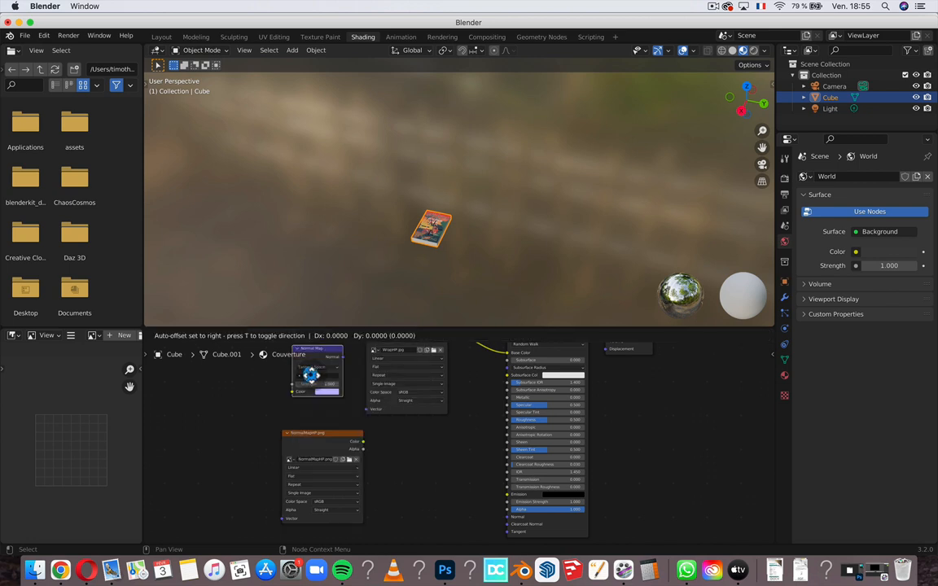
click(468, 519)
Connect the NormalMapHP.png Color output to the Normal Map's Color input, and its Normal output to the shader's Normal input
drag(364, 444, 388, 480)
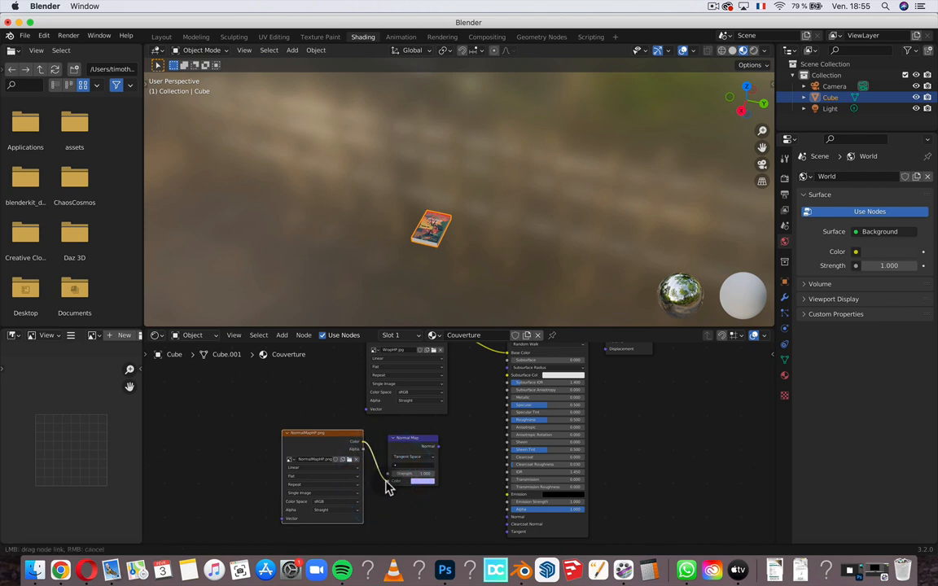
drag(436, 445, 485, 485)
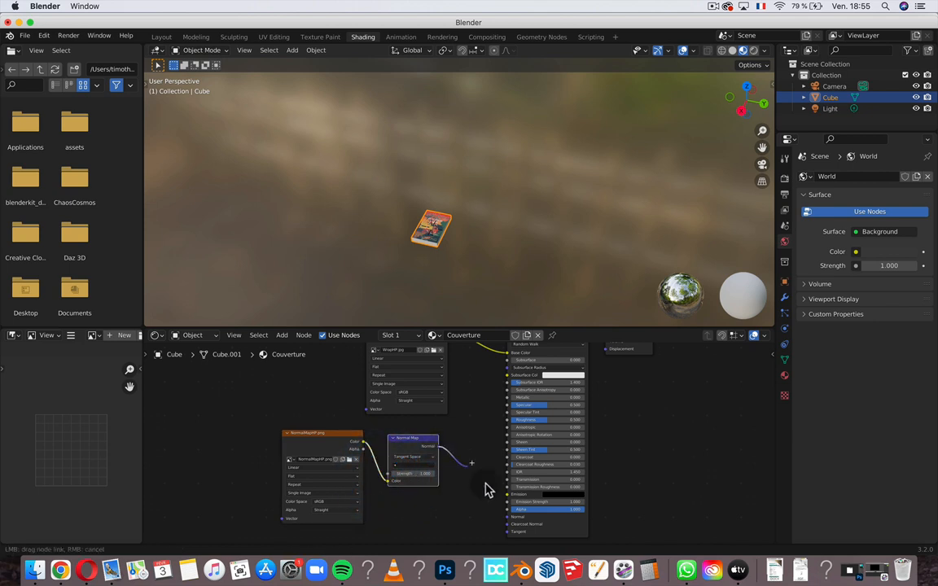
drag(508, 521, 508, 518)
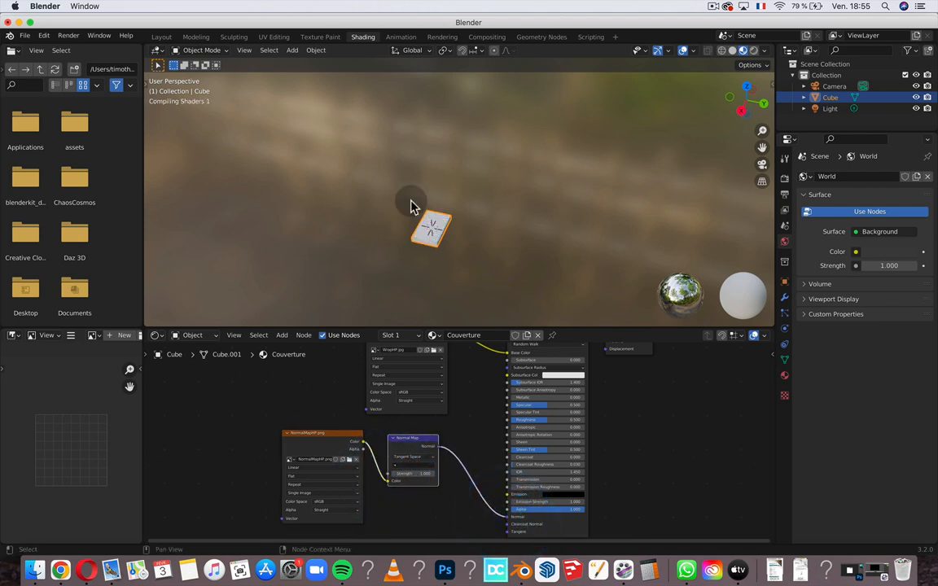
Examine the relief on the book's front cover and page edges up close in the viewport
scroll(416, 219, up, 3)
scroll(415, 231, up, 4)
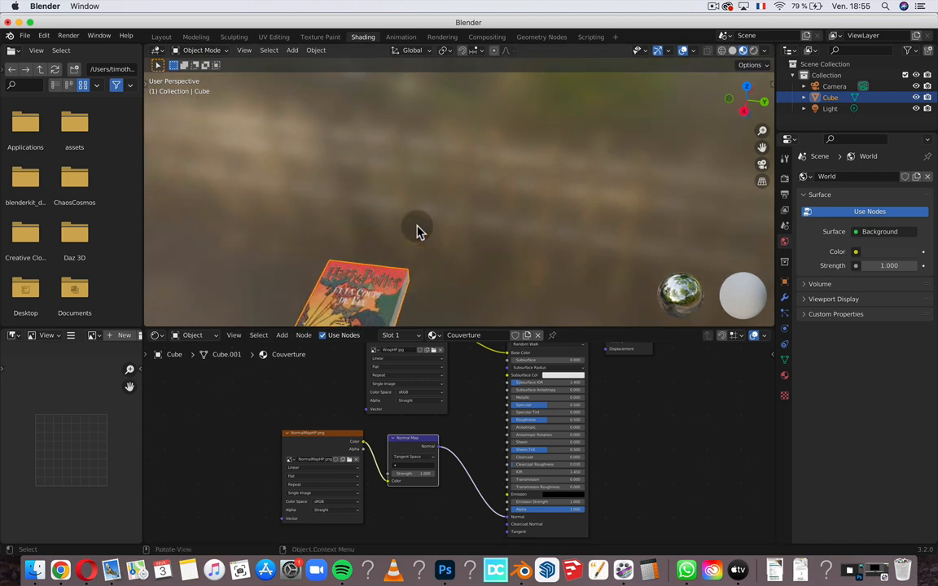
drag(758, 145, 825, 67)
scroll(398, 233, up, 1)
scroll(398, 238, up, 2)
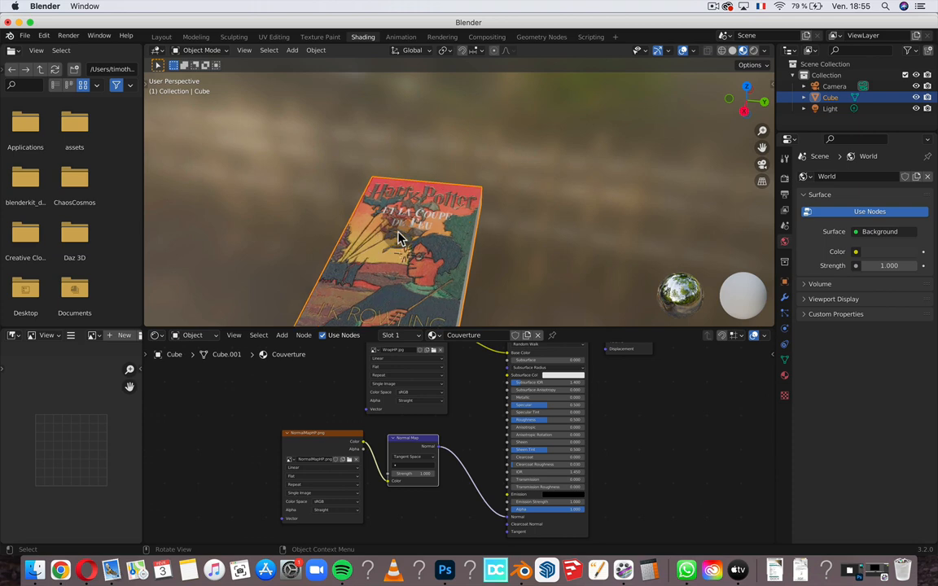
drag(763, 142, 780, 104)
scroll(449, 236, up, 1)
scroll(448, 236, up, 4)
scroll(448, 236, down, 5)
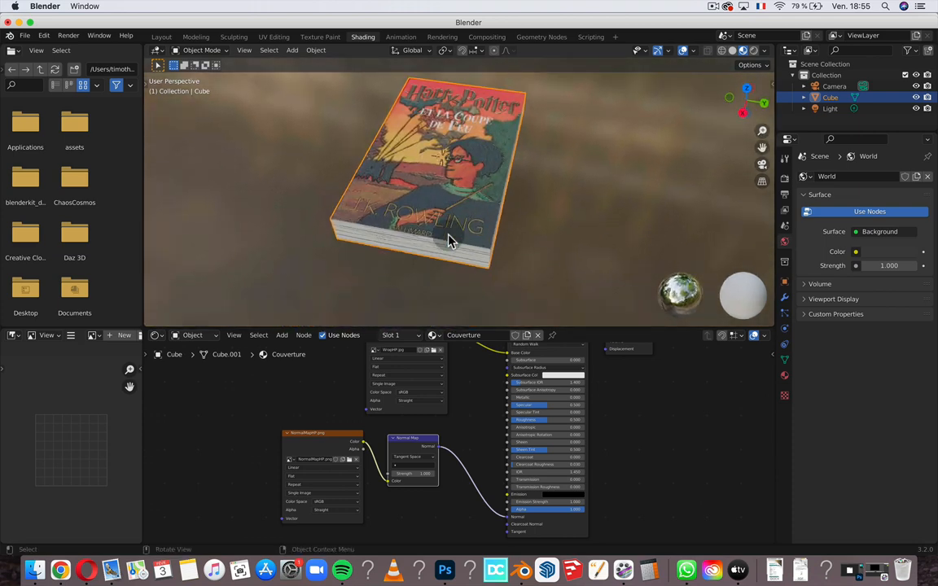
Set the Normal Map node's strength to 0.200
scroll(418, 450, up, 3)
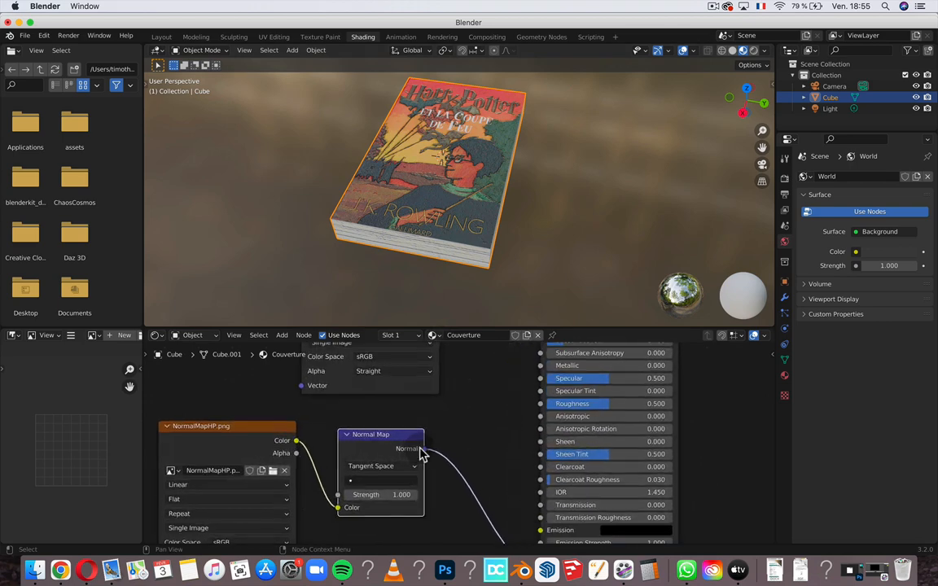
drag(418, 459, 393, 459)
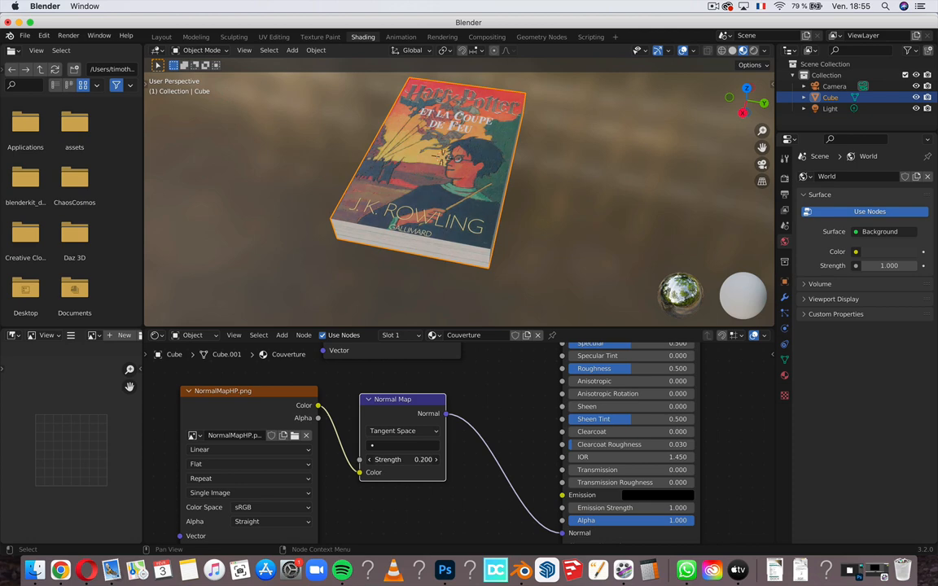
click(498, 415)
Examine the softened relief on the book's cover, spine and page edges from several angles
scroll(480, 198, up, 4)
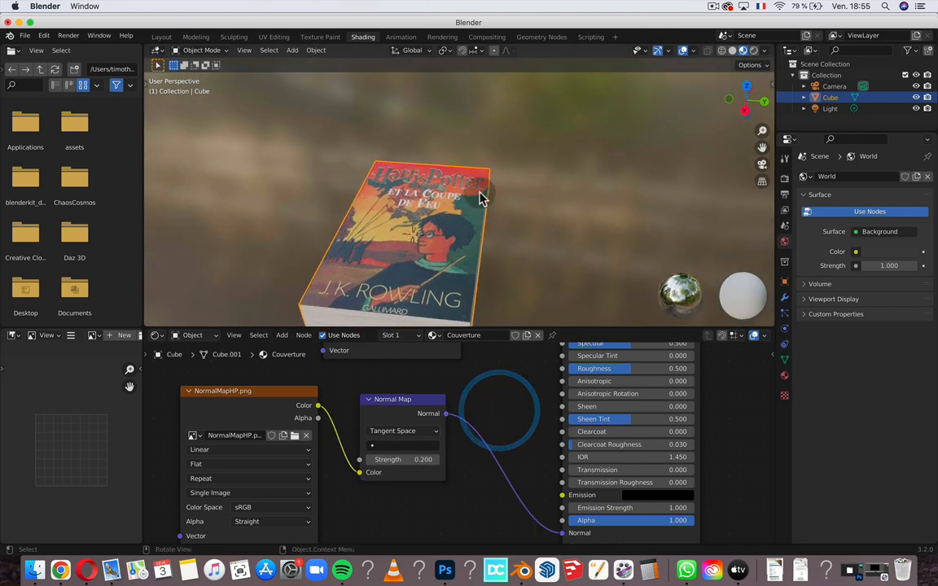
scroll(480, 198, down, 3)
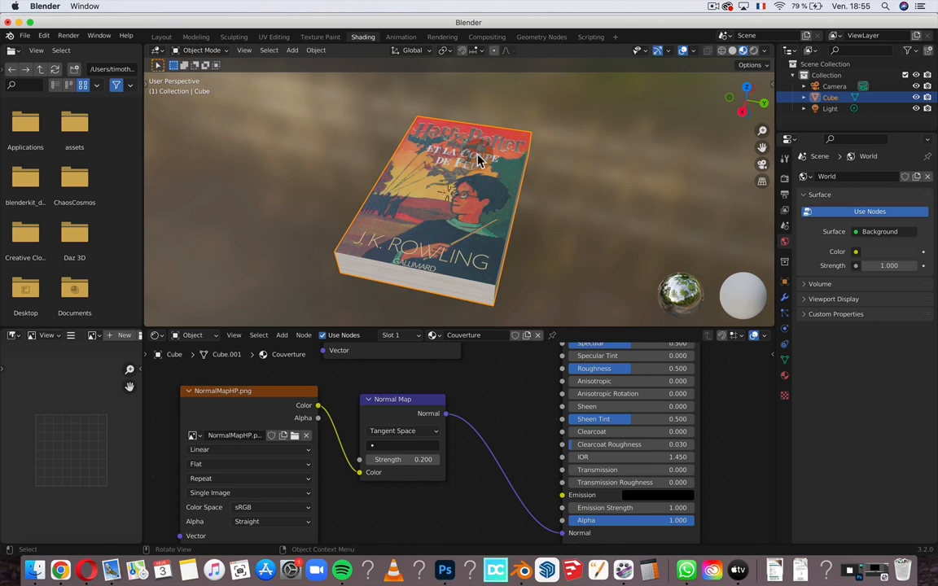
click(746, 87)
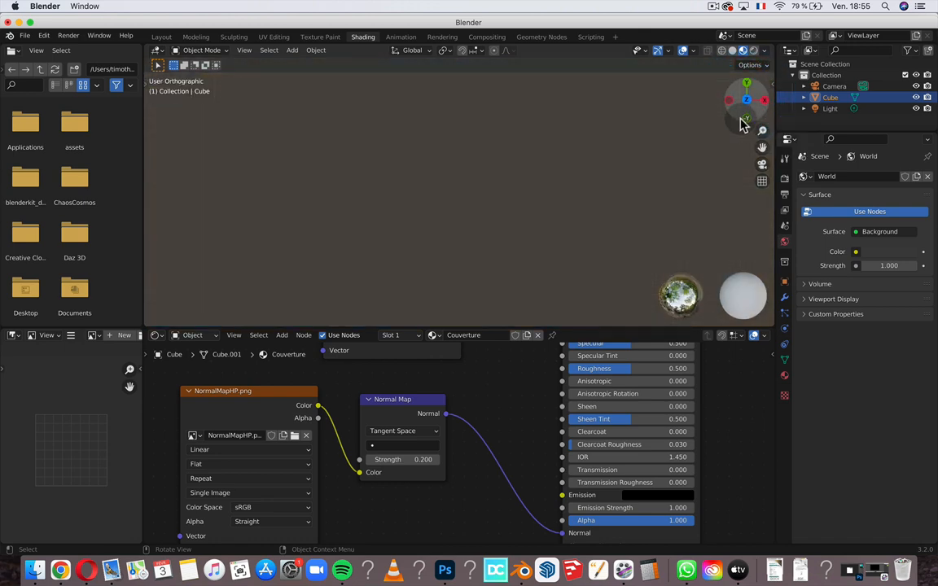
click(745, 118)
scroll(615, 184, right, 10)
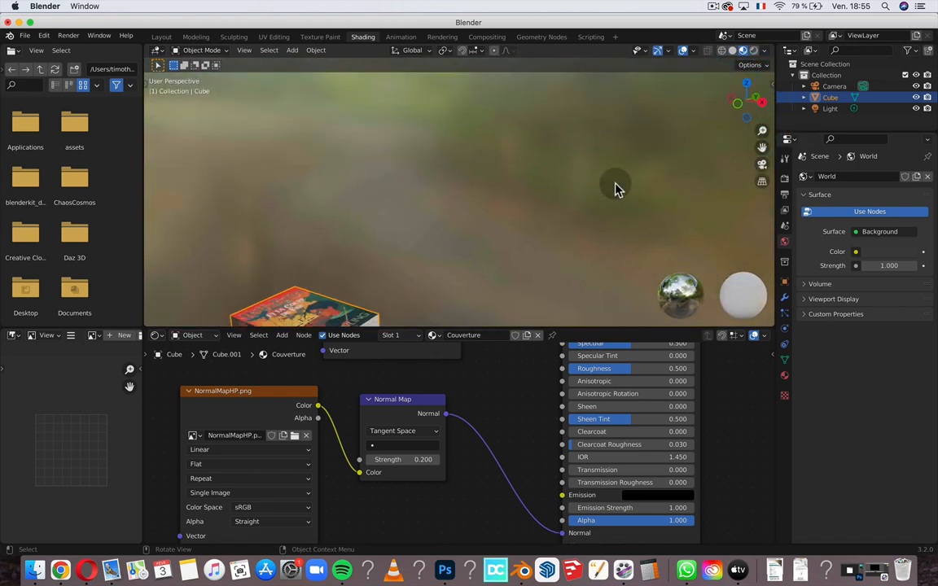
scroll(540, 163, up, 5)
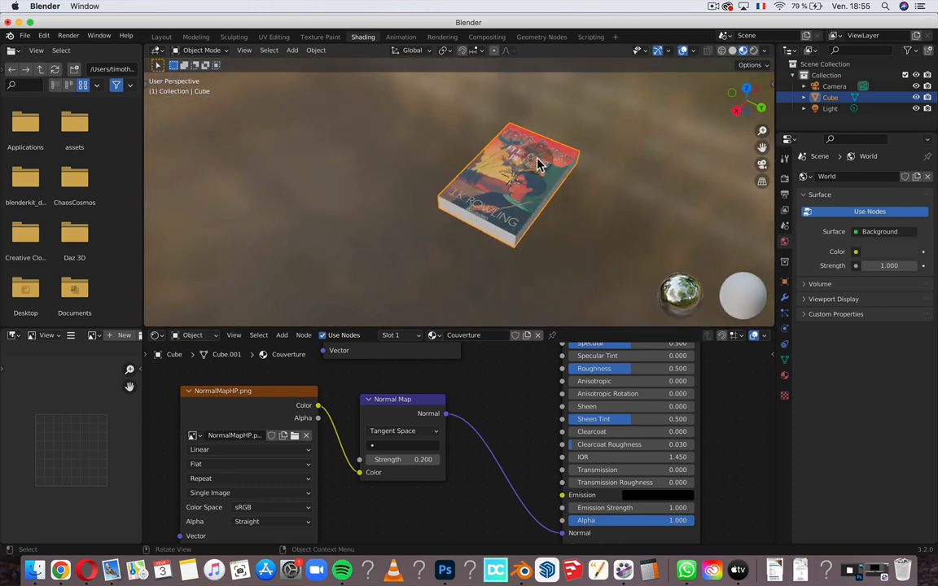
scroll(503, 162, left, 8)
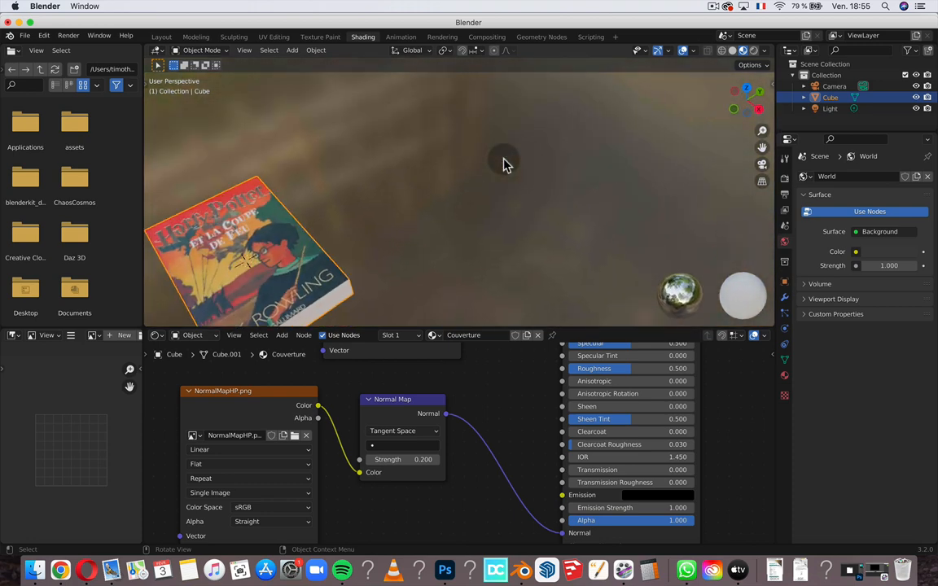
drag(762, 147, 881, 57)
scroll(302, 237, right, 3)
scroll(302, 237, down, 3)
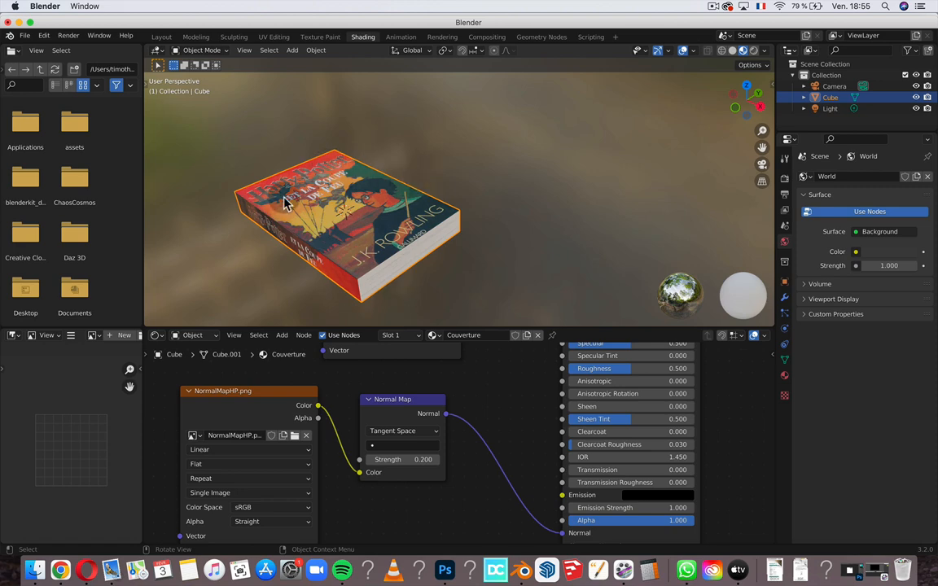
Open WrapHP.jpg from the Bureau folder in Photoshop
click(35, 573)
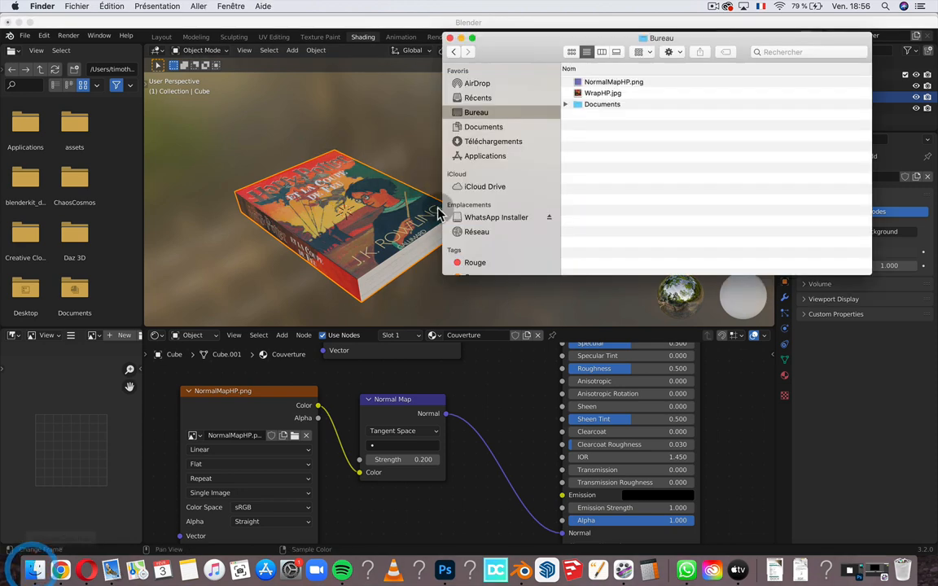
click(599, 93)
right_click(592, 101)
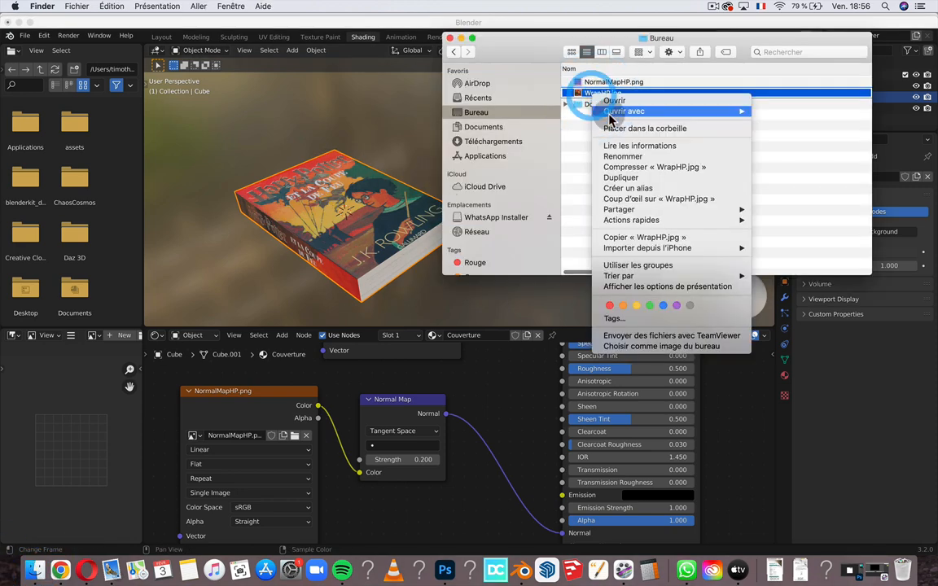
mouse_move(651, 111)
click(786, 142)
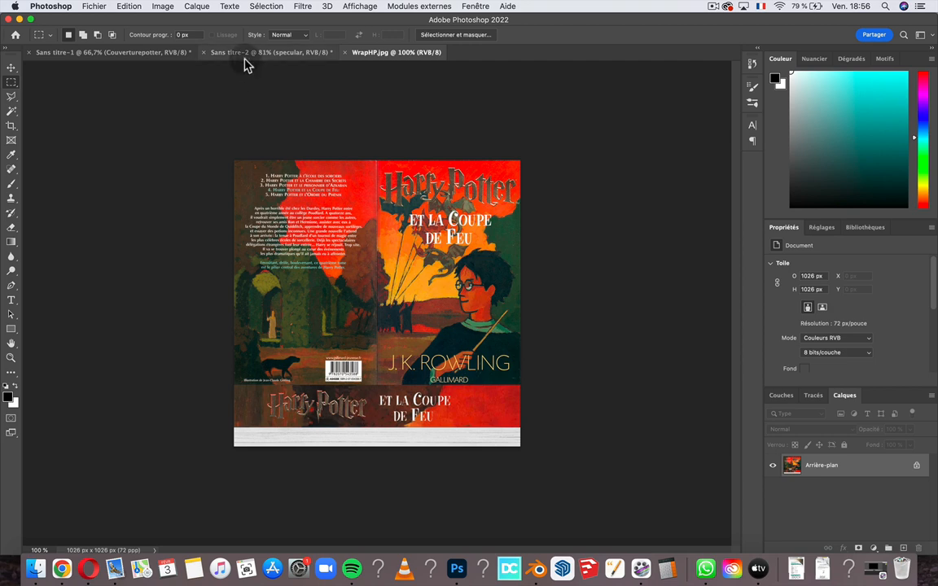
key(super+plus)
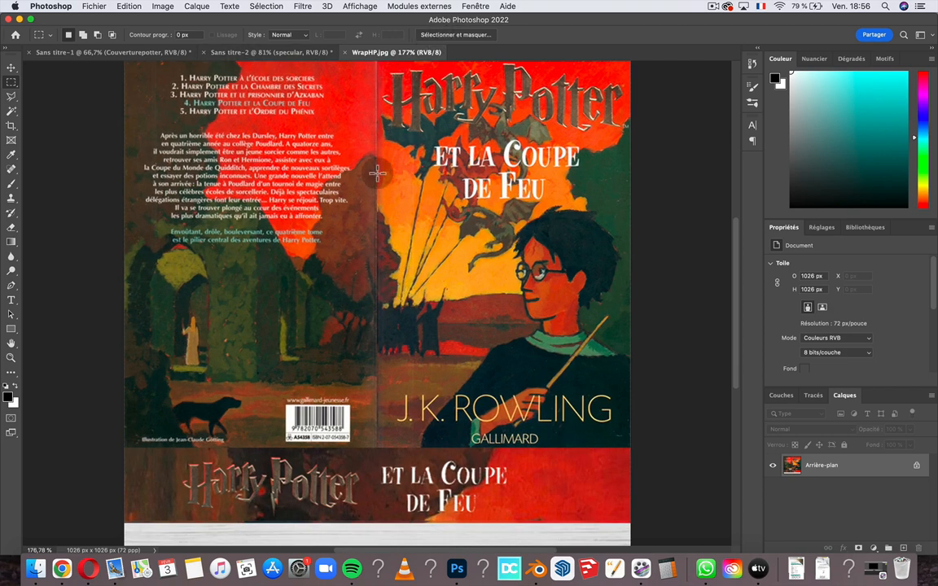
Switch to Chrome and run a Google image search for "LOGO HARRY POTTER"
click(62, 568)
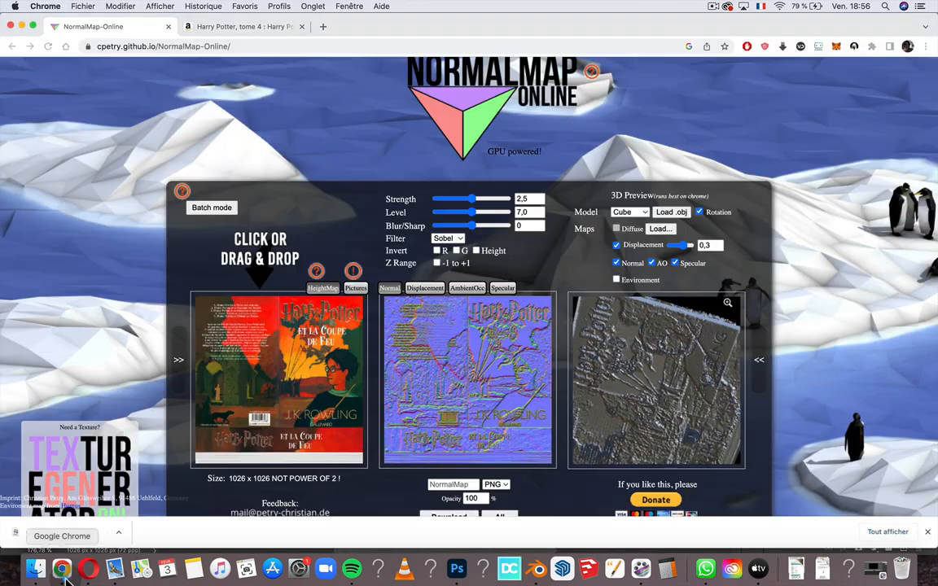
click(295, 47)
text(LOGO )
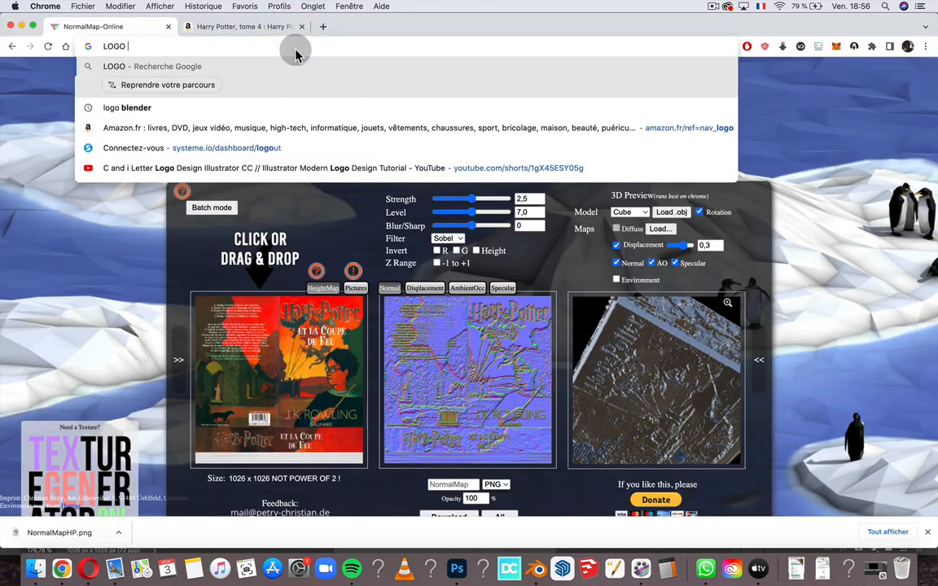
text(HARRY PO)
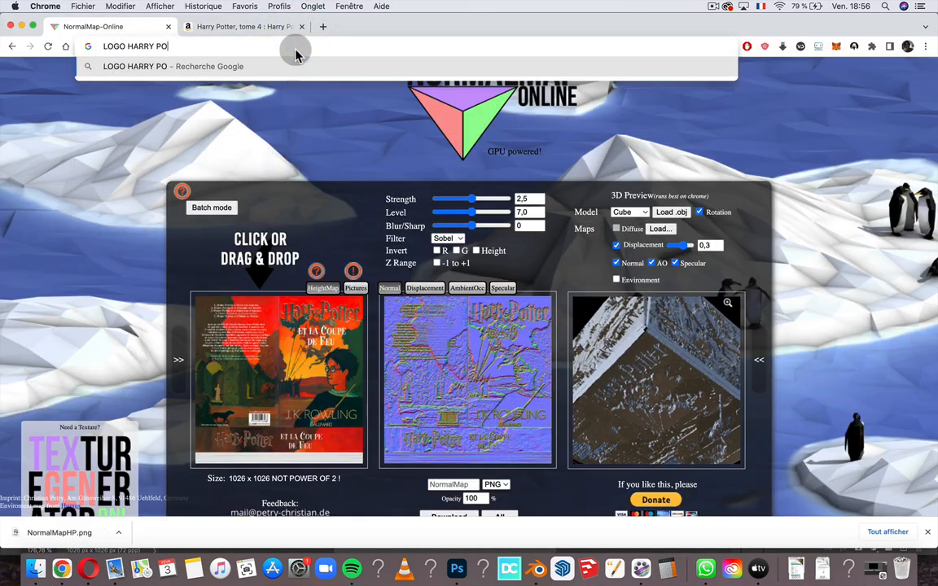
text(TTER)
key(Return)
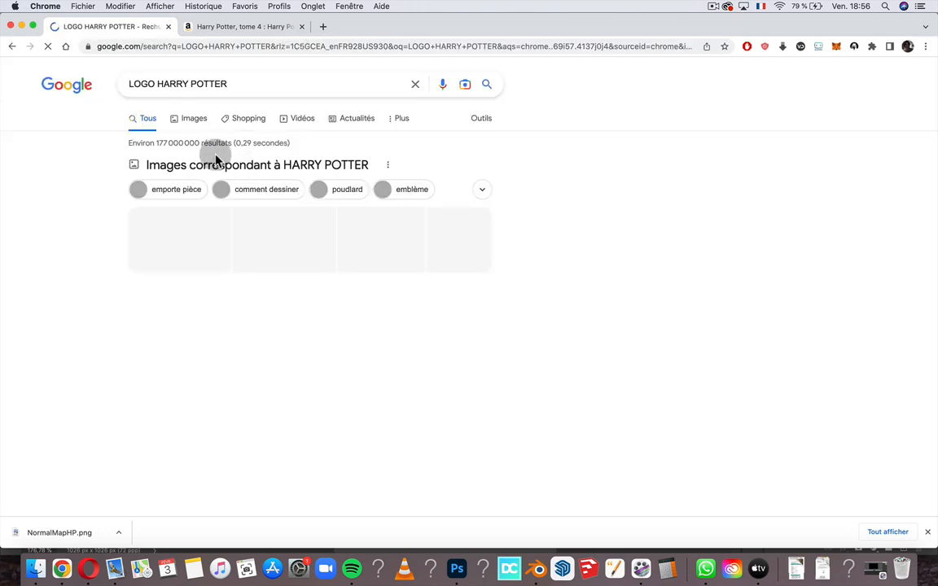
click(196, 120)
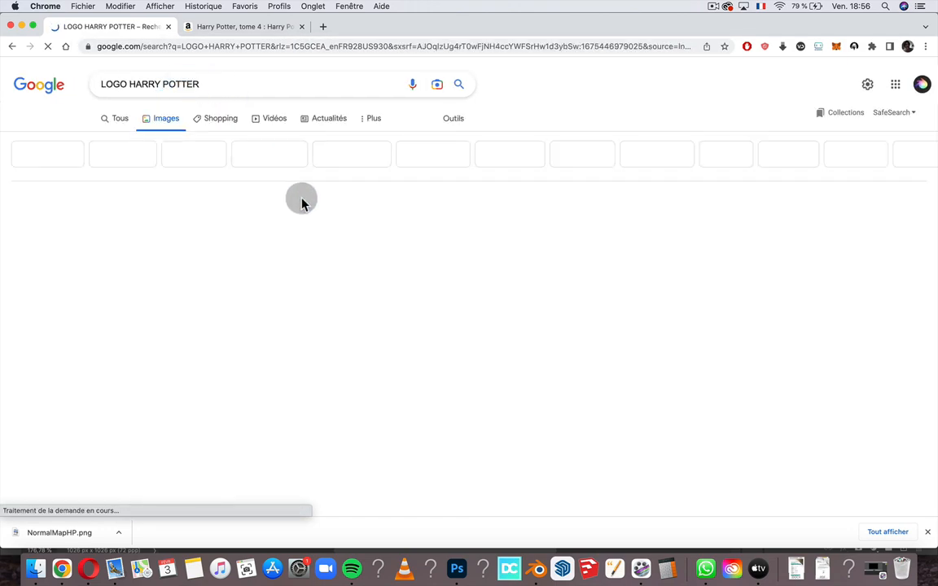
Find the black Harry Potter wordmark on a white background from Agence 1min30 and copy the image
scroll(554, 320, down, 3)
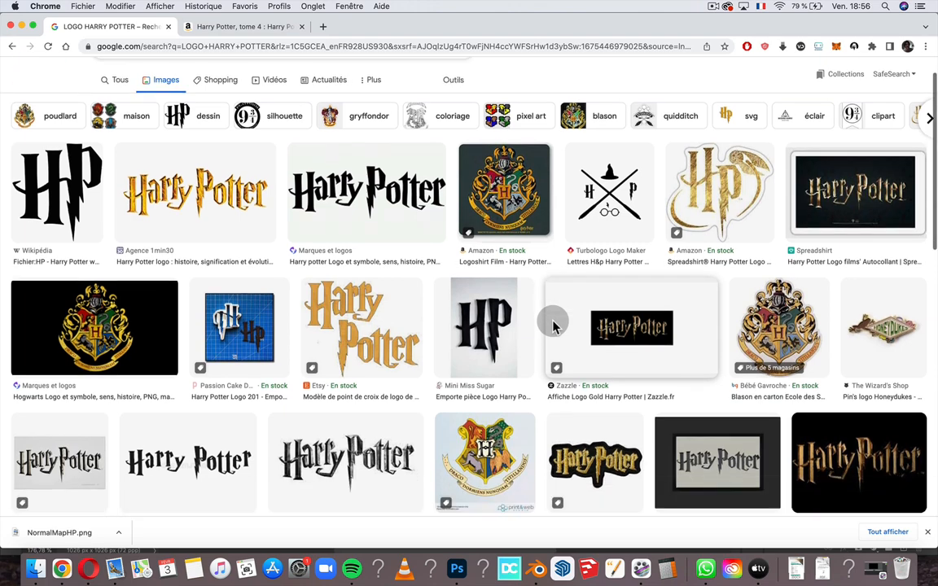
scroll(369, 340, down, 5)
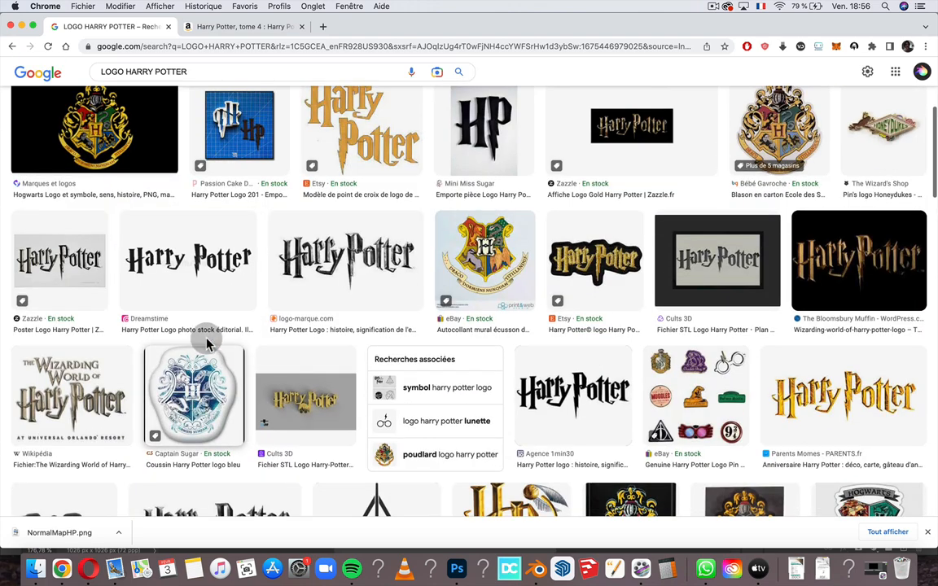
click(558, 427)
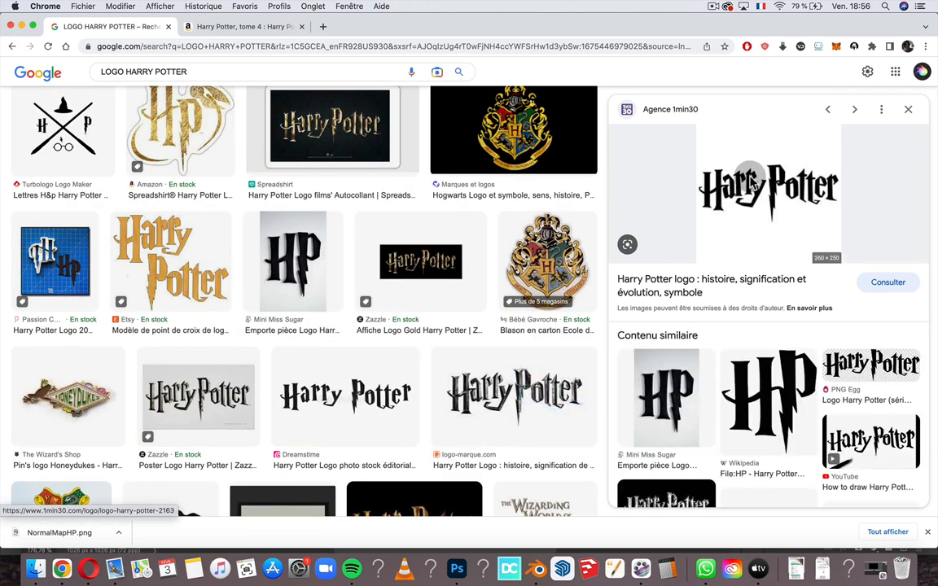
scroll(753, 185, down, 3)
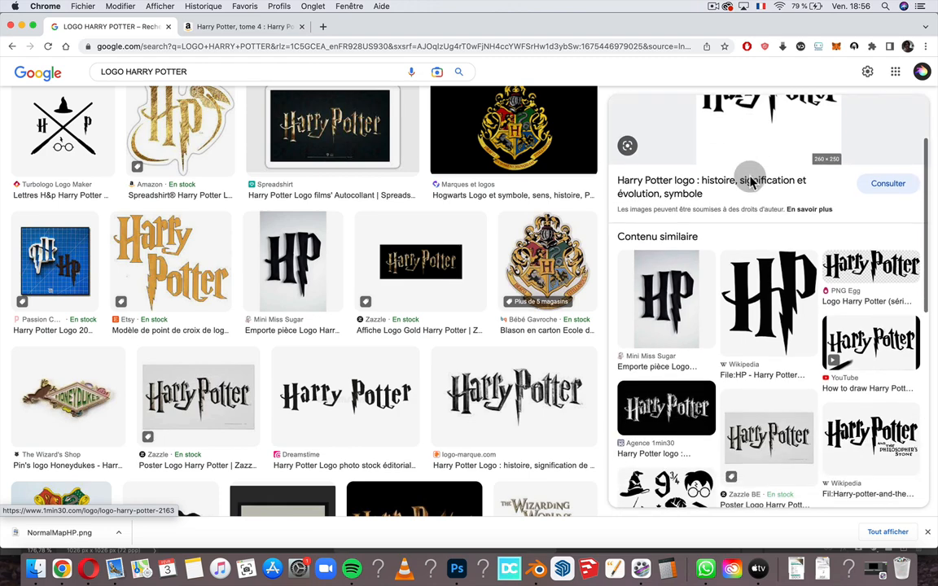
scroll(462, 369, down, 5)
scroll(462, 369, down, 3)
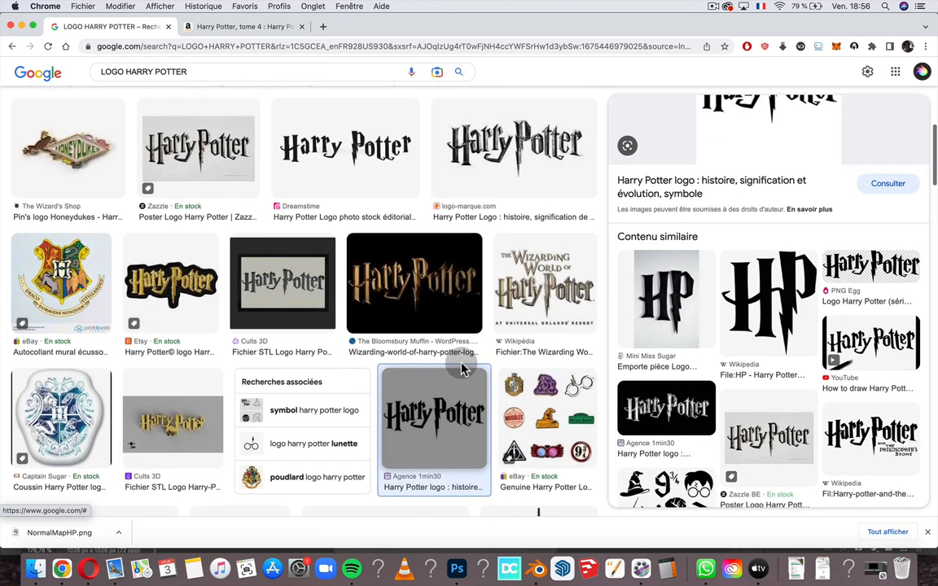
scroll(463, 368, up, 10)
scroll(718, 238, up, 3)
right_click(718, 238)
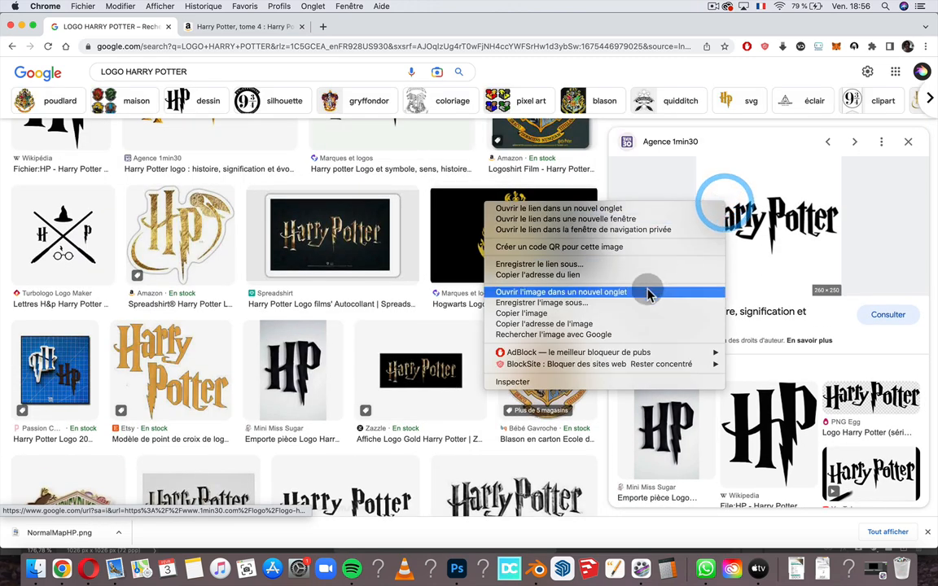
click(634, 309)
Switch to Photoshop, paste the logo into WrapHP.jpg as a new layer and enlarge it to about 200%
click(456, 567)
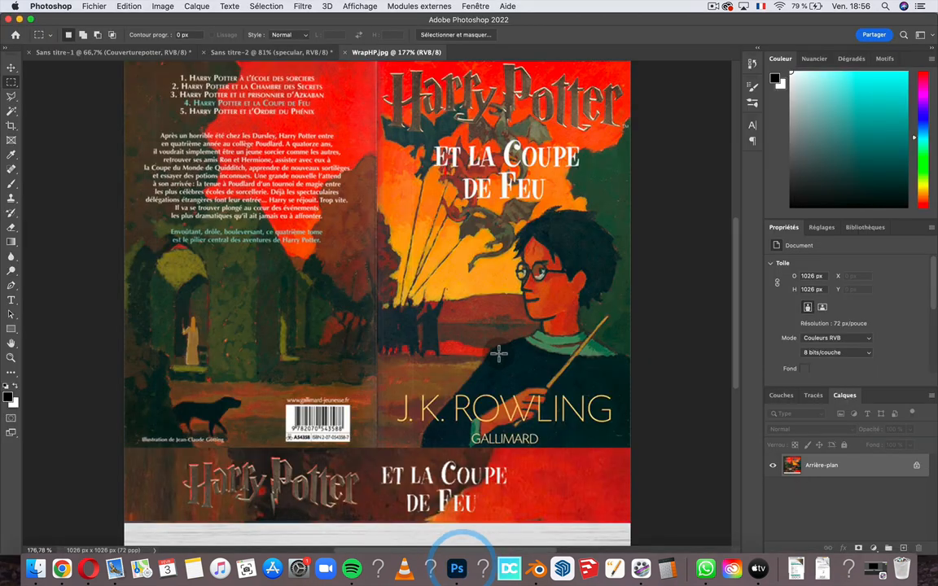
key(super+v)
key(super+t)
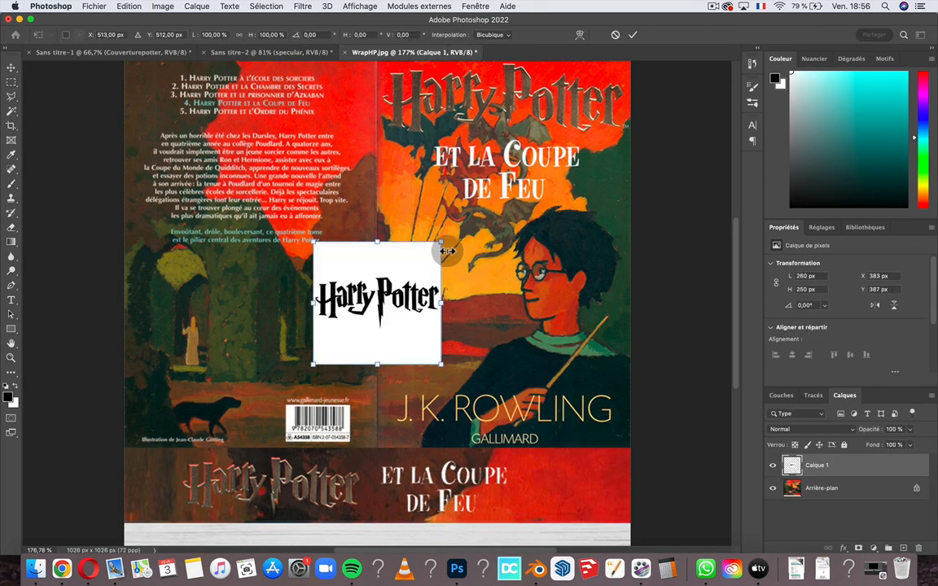
drag(439, 241, 568, 120)
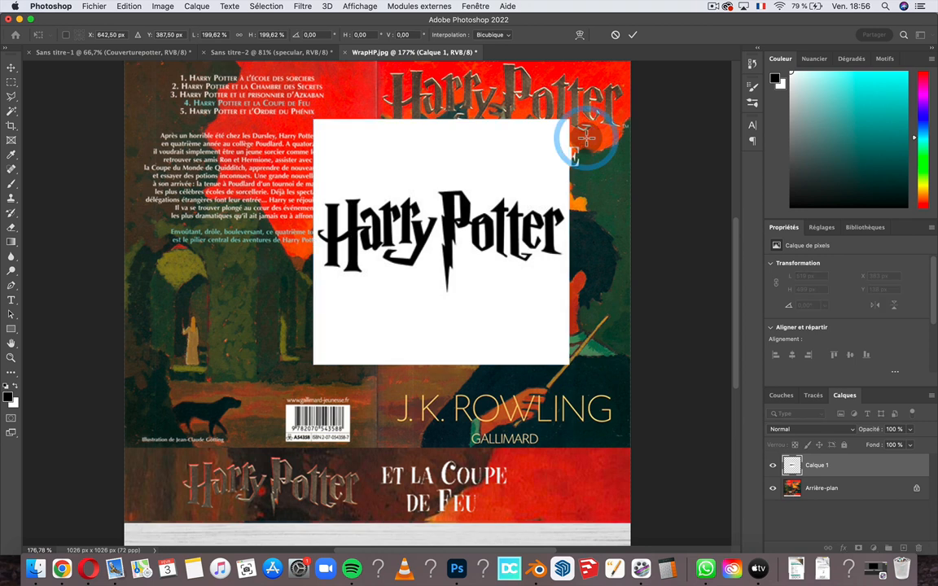
key(Return)
Lower the logo layer's opacity to 54% and move the logo over the front cover's Harry Potter title
drag(909, 437, 885, 443)
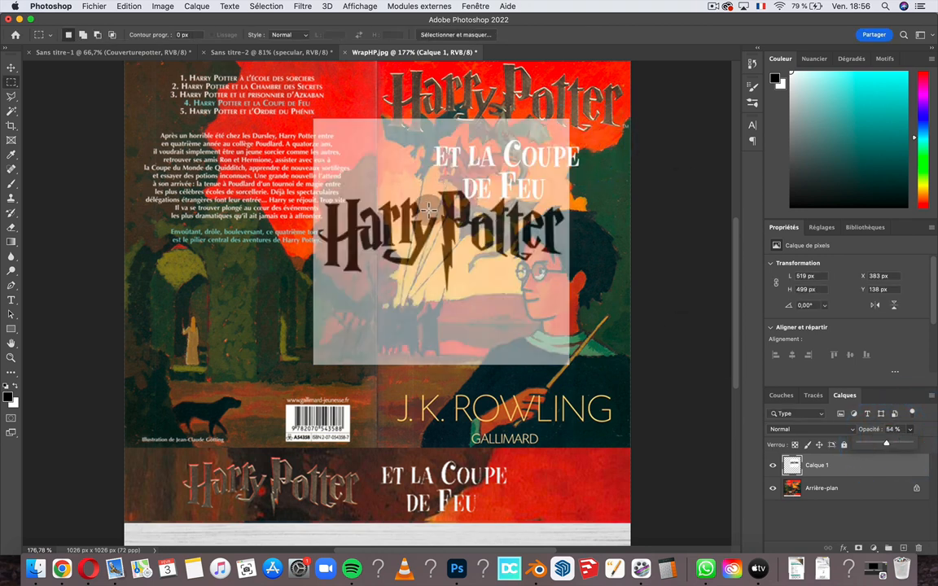
click(11, 69)
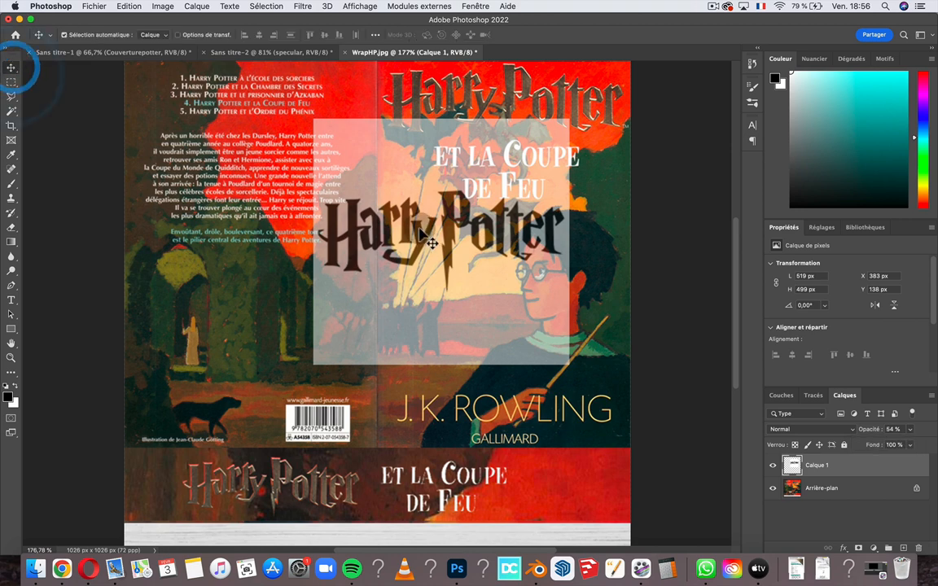
drag(419, 227, 480, 97)
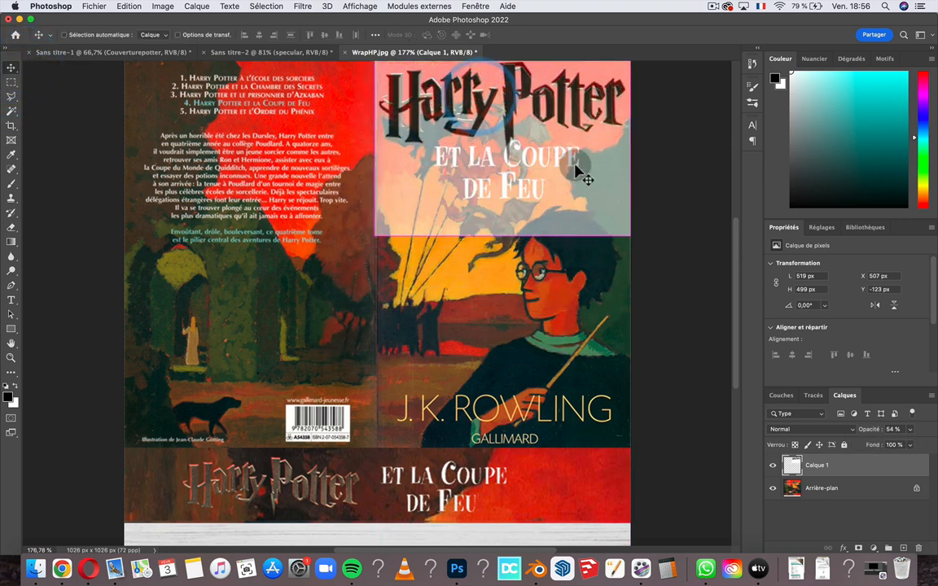
Transform the logo layer to about 98.8% width and 94% height, matching it to the printed front-cover title
key(super+t)
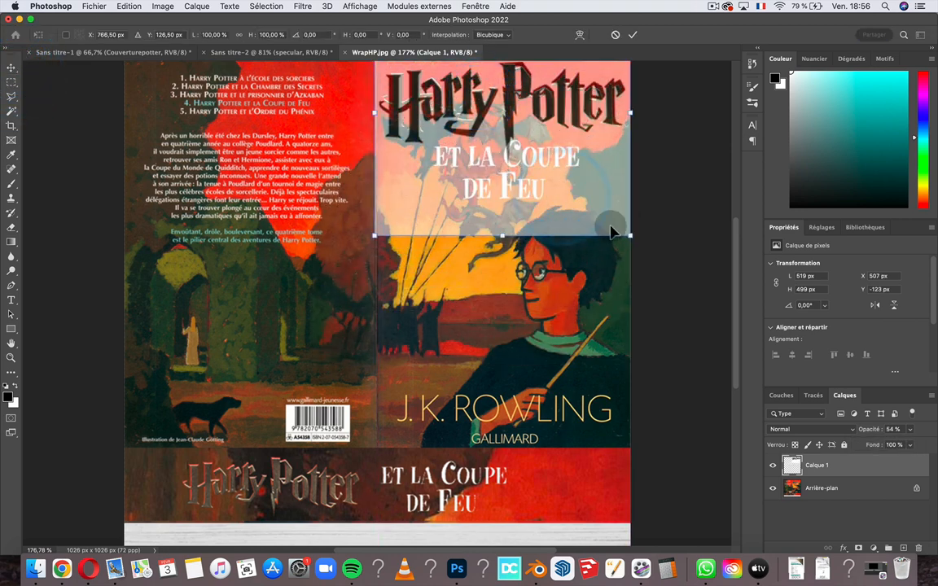
drag(627, 233, 604, 208)
drag(536, 129, 543, 128)
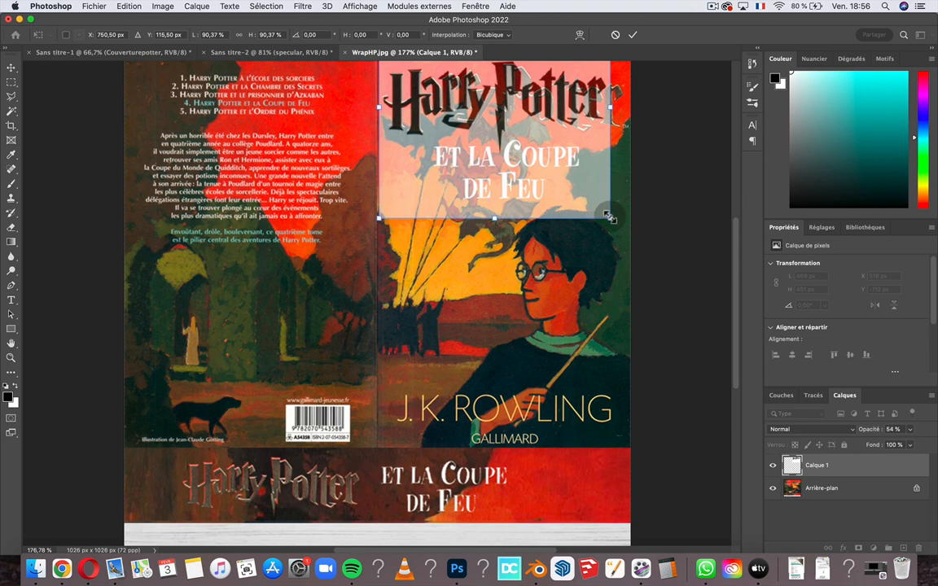
drag(611, 218, 623, 223)
mouse_move(570, 172)
mouse_down()
mouse_move(567, 161)
mouse_move(580, 153)
mouse_up()
scroll(567, 161, up, 3)
scroll(567, 161, right, 3)
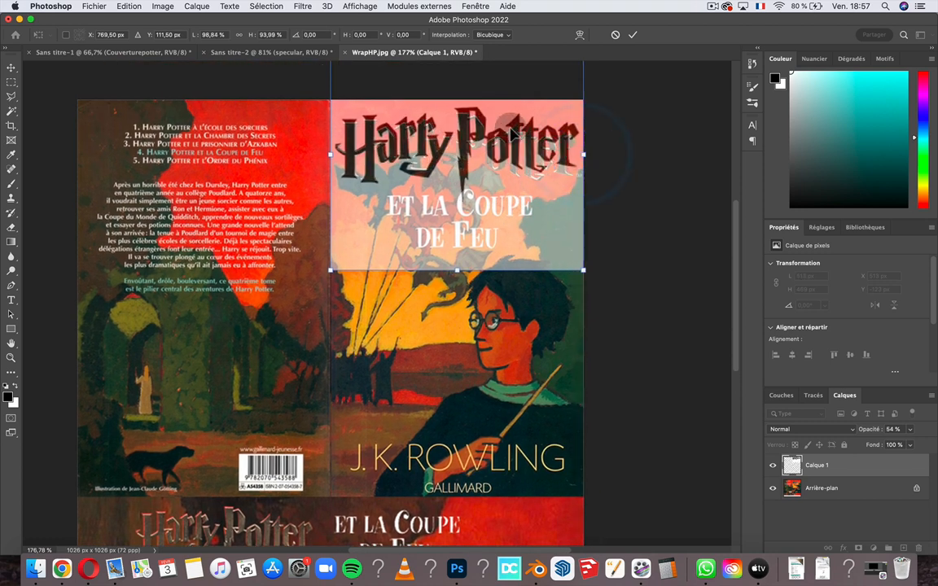
Rotate the logo by 1.85° and shift it slightly to line up with the printed title's lettering
drag(598, 243, 600, 252)
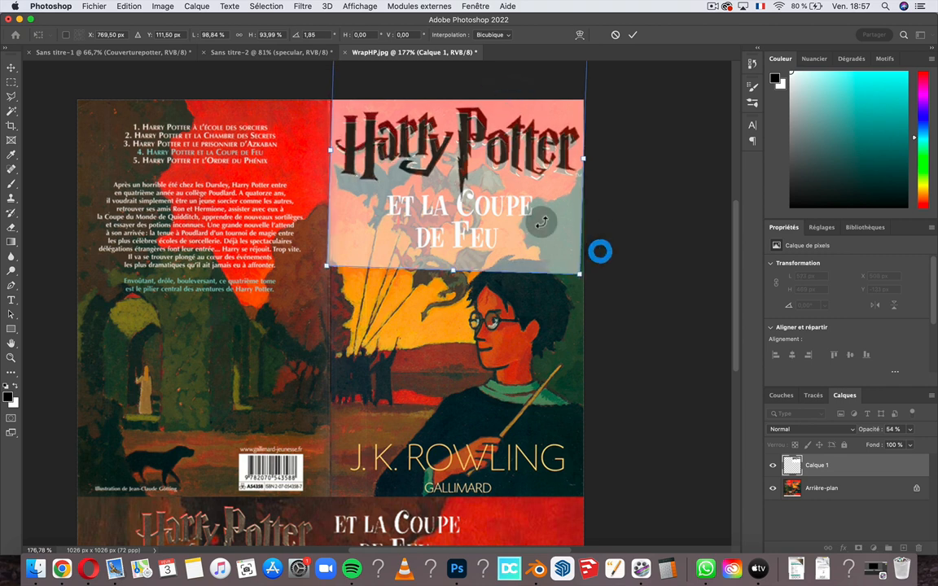
drag(541, 221, 515, 214)
key(Right)
key(Right)
key(Right)
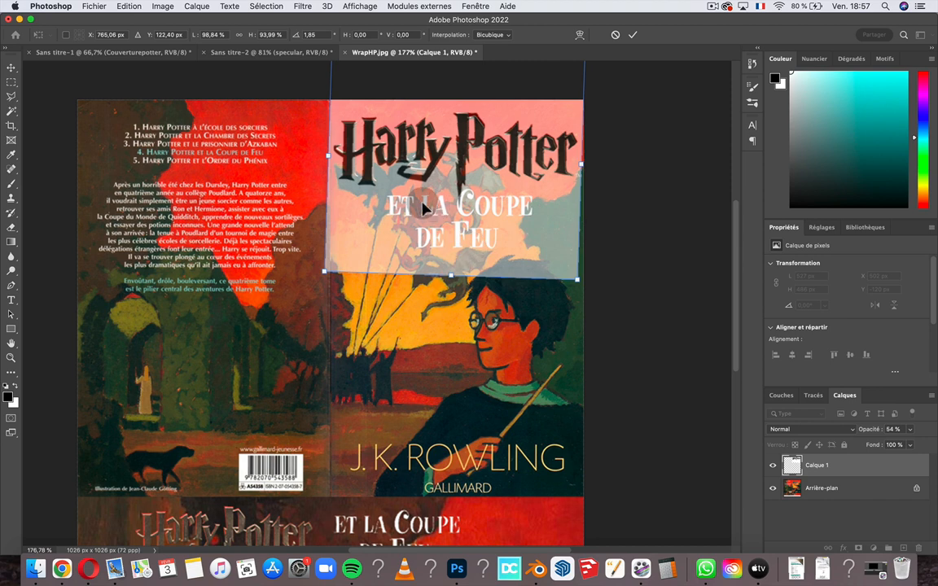
Fine-tune the logo's transform to about 98% width and 93.2% height, nudge it down onto the title, and apply
drag(330, 156, 332, 156)
key(Down)
key(Down)
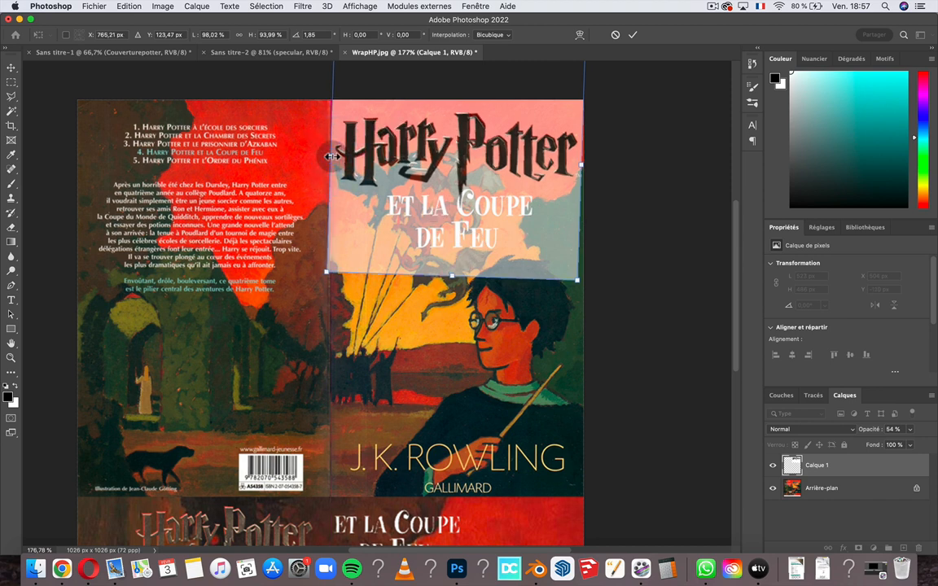
mouse_move(452, 271)
mouse_down()
mouse_move(451, 228)
mouse_move(450, 272)
mouse_up()
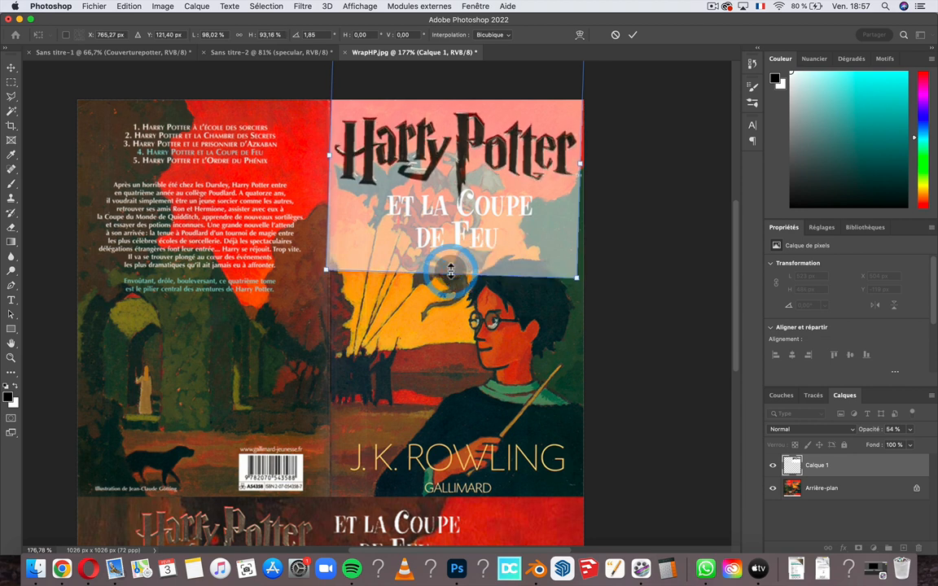
key(Return)
Outline the tail of the "y" in Harry with the Polygonal Lasso and clear that area from the logo layer
alt+scroll(449, 273, up, 3)
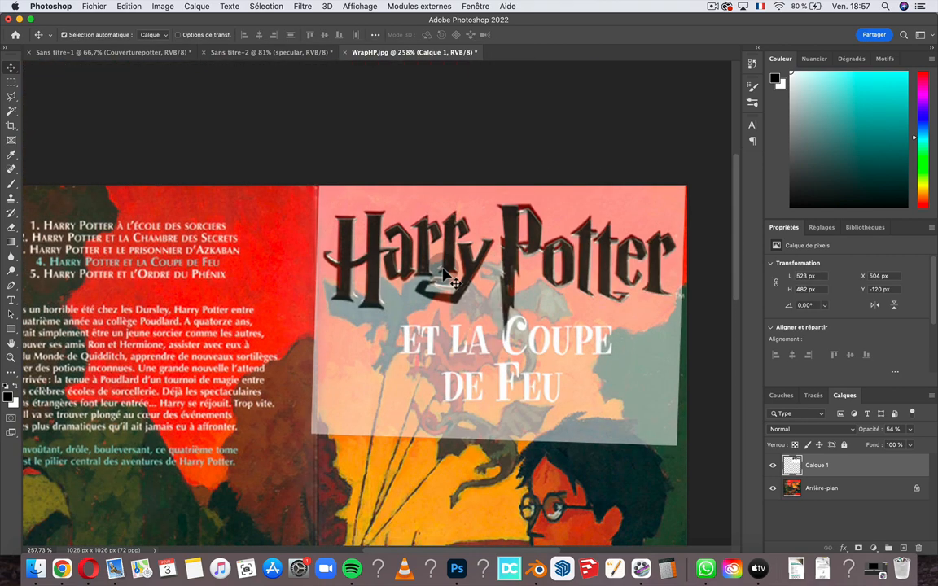
alt+scroll(449, 277, up, 3)
click(18, 94)
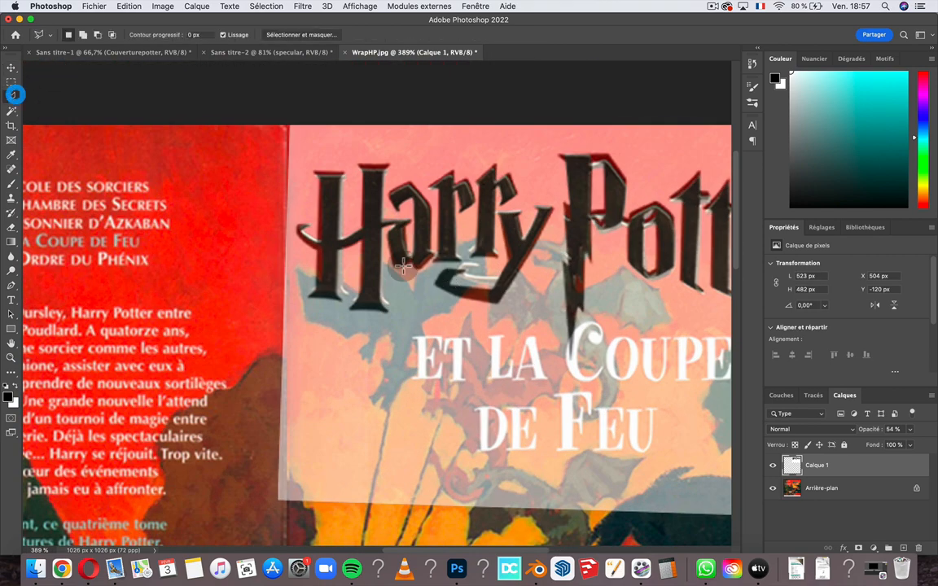
click(446, 266)
click(423, 278)
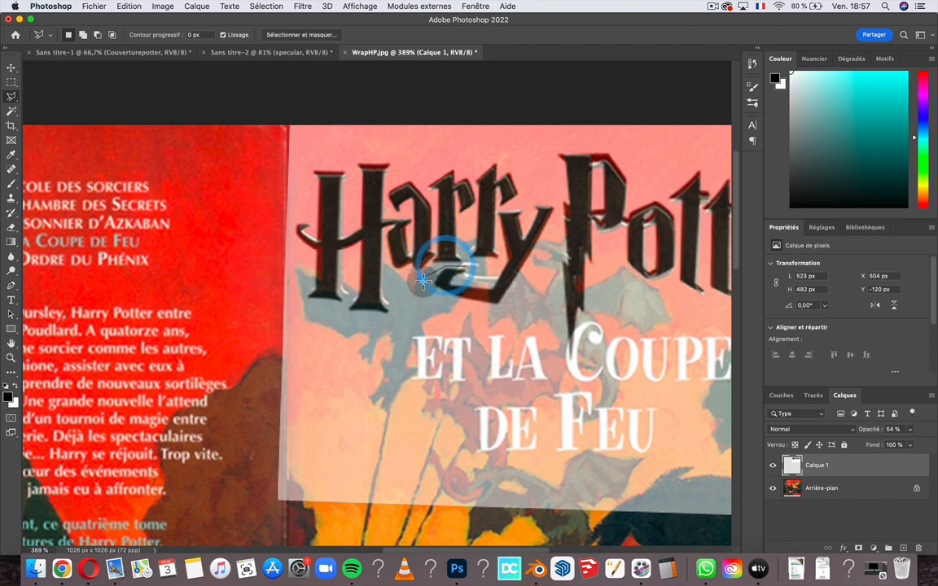
click(456, 314)
click(508, 321)
click(508, 320)
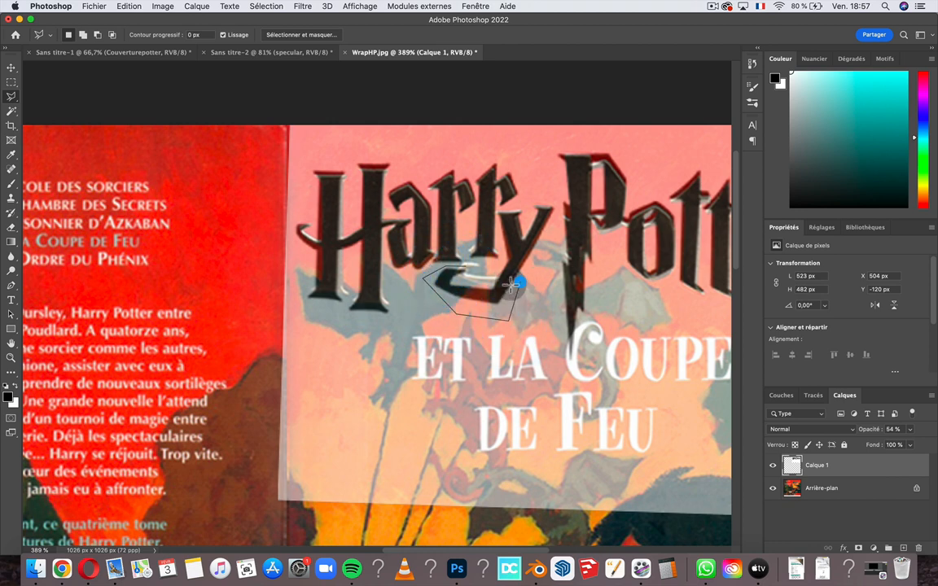
click(448, 269)
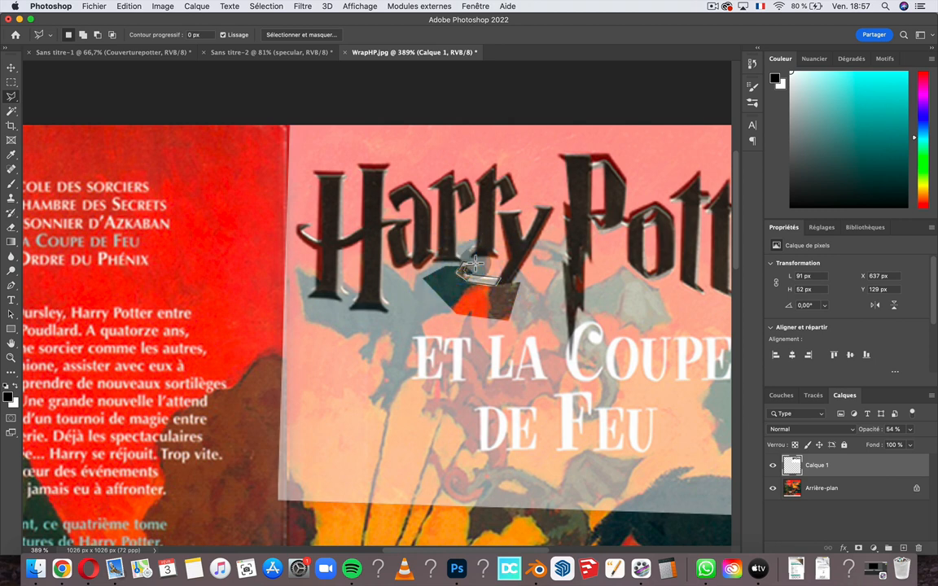
Paint the selected tail of the printed title's "y" black with the Brush and deselect it
click(11, 185)
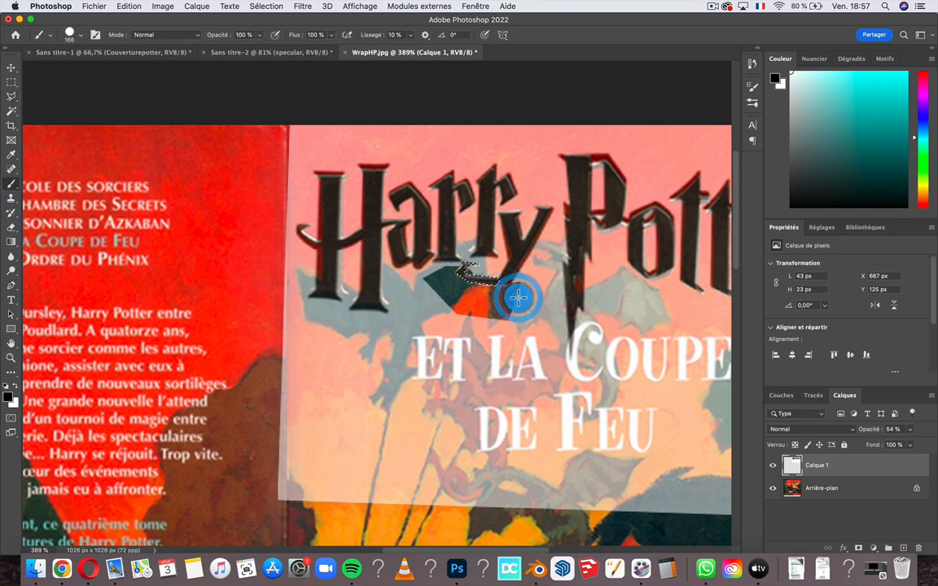
key(super+d)
key(super+minus)
key(super+minus)
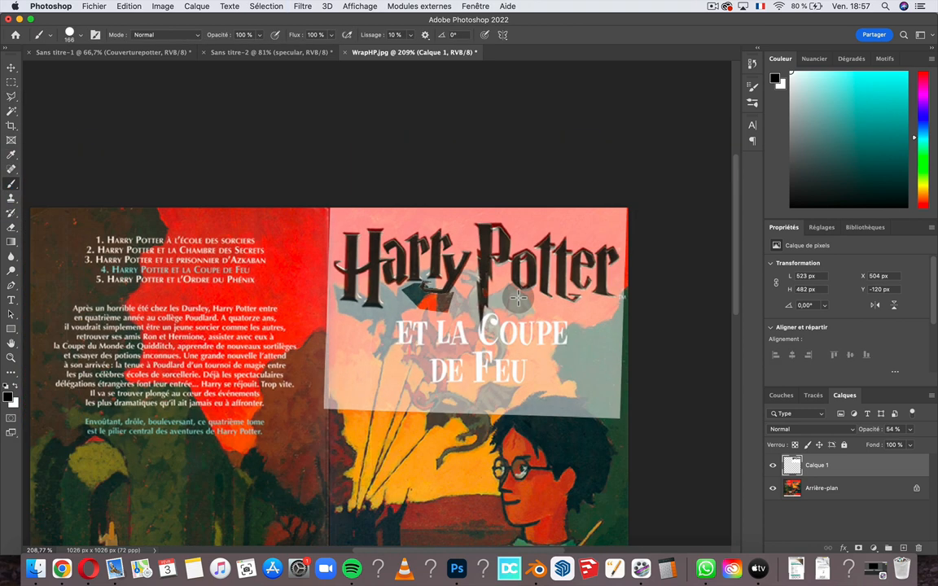
Scale the logo layer to about 99.8% width and 95% height, nudge it onto the printed cover title, and apply the transform
scroll(537, 204, down, 3)
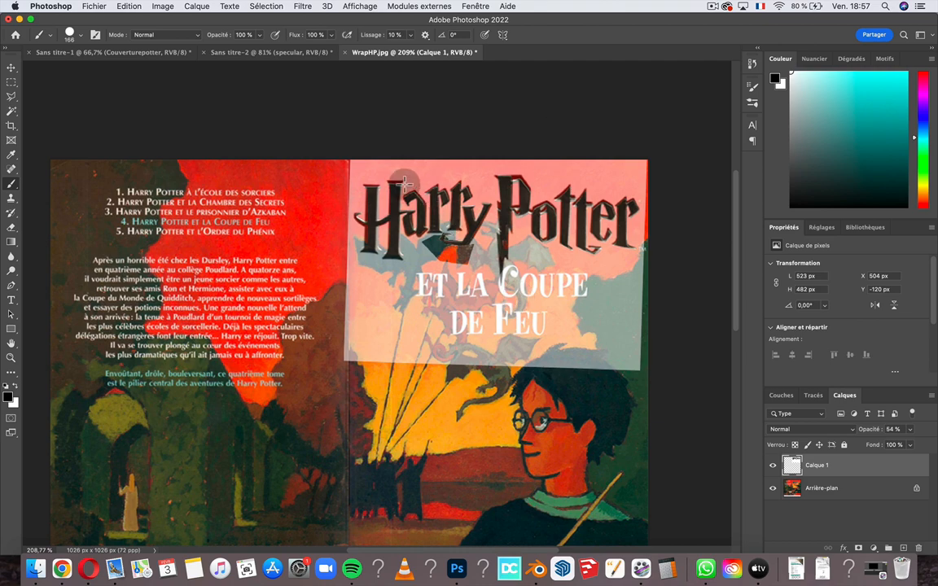
alt+scroll(405, 182, up, 5)
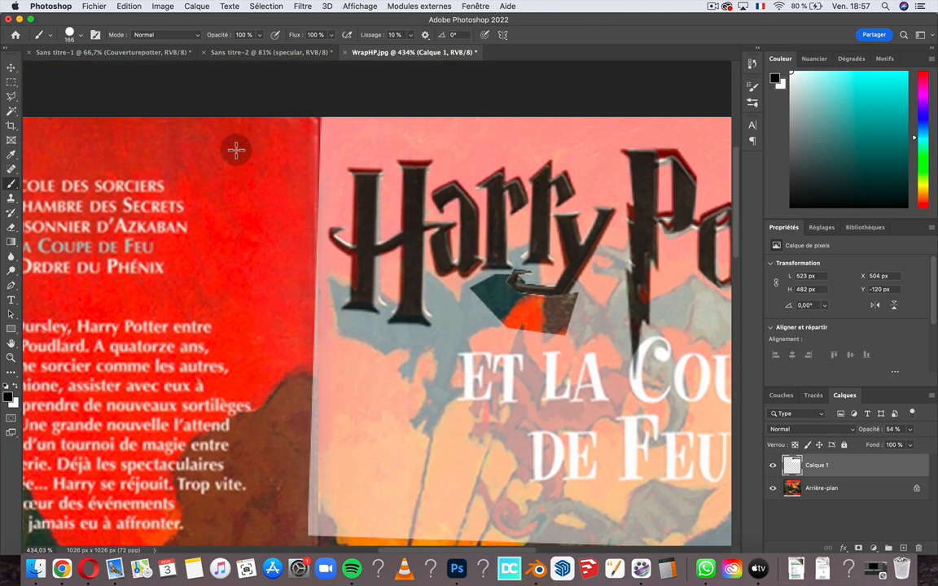
click(12, 68)
alt+scroll(529, 297, down, 3)
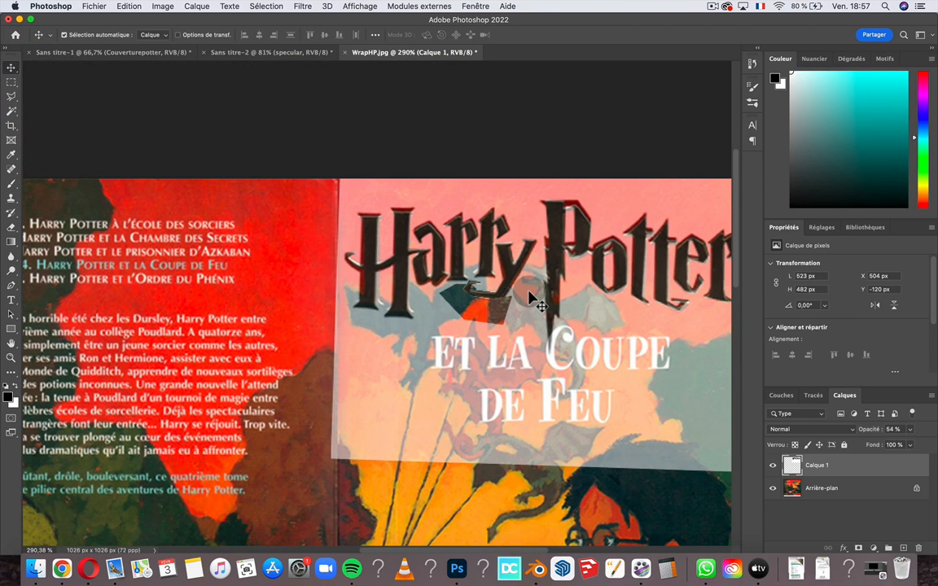
alt+scroll(529, 298, down, 2)
key(super+t)
drag(632, 417, 631, 412)
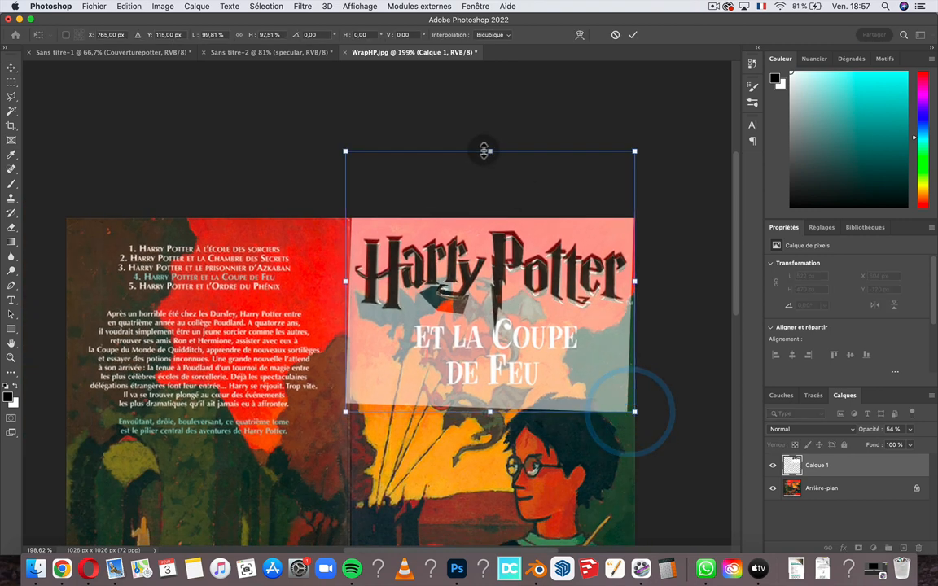
drag(486, 150, 484, 158)
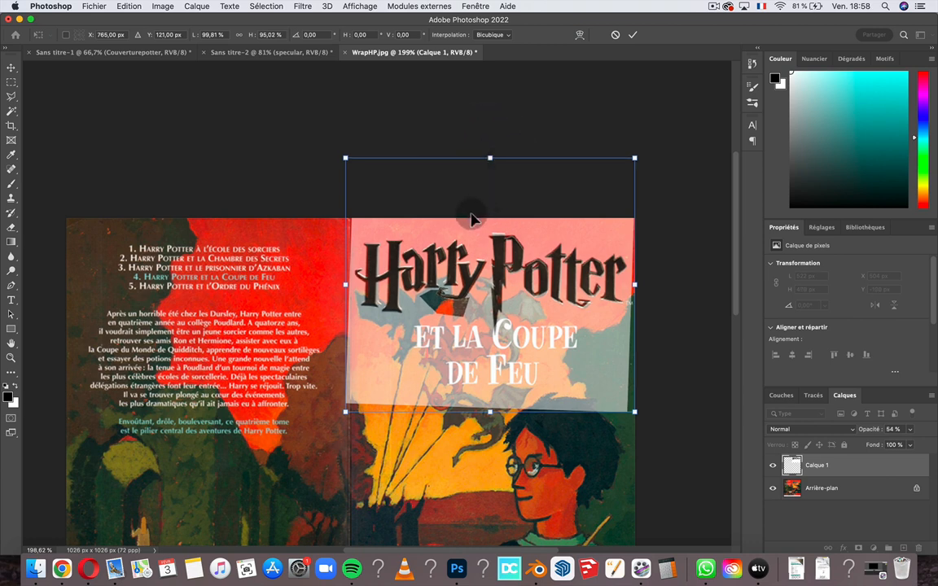
drag(473, 218, 472, 218)
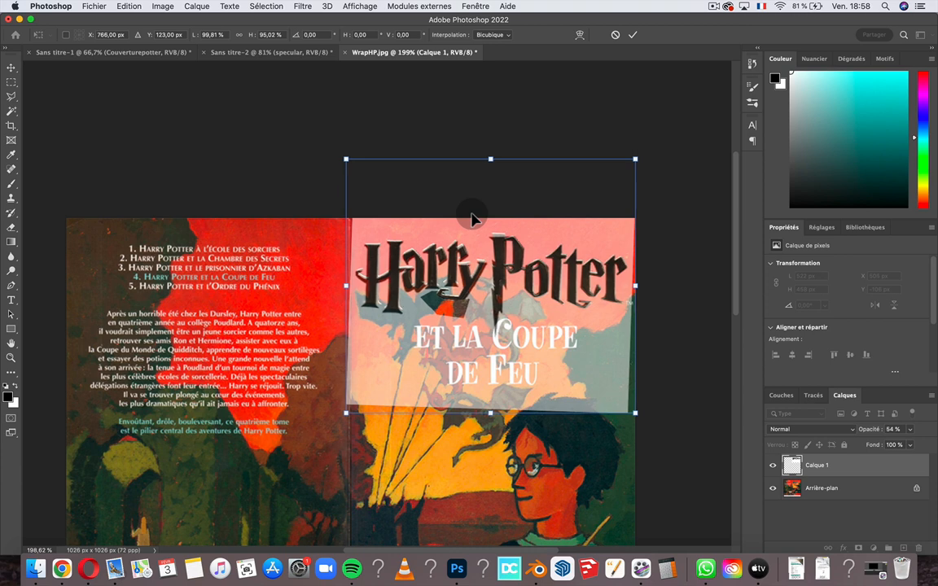
key(Down)
key(Return)
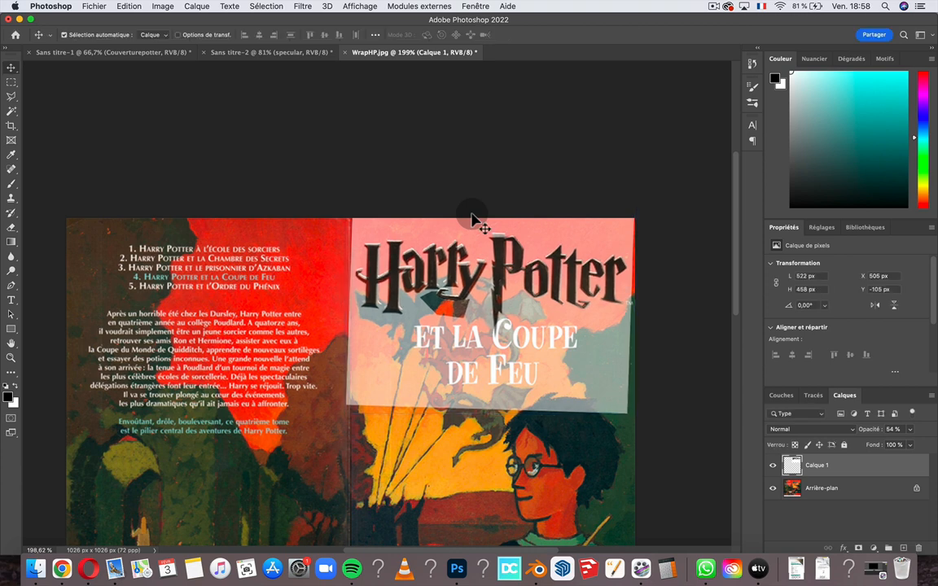
Duplicate the logo layer, place the copy over the spine's printed Harry Potter title, and scale it to about 74.9%
key(super+0)
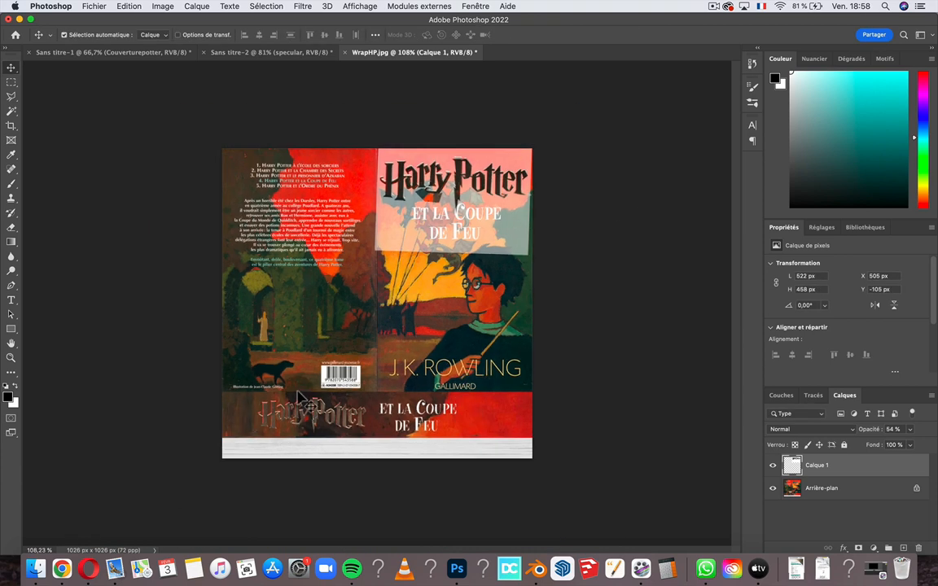
right_click(877, 473)
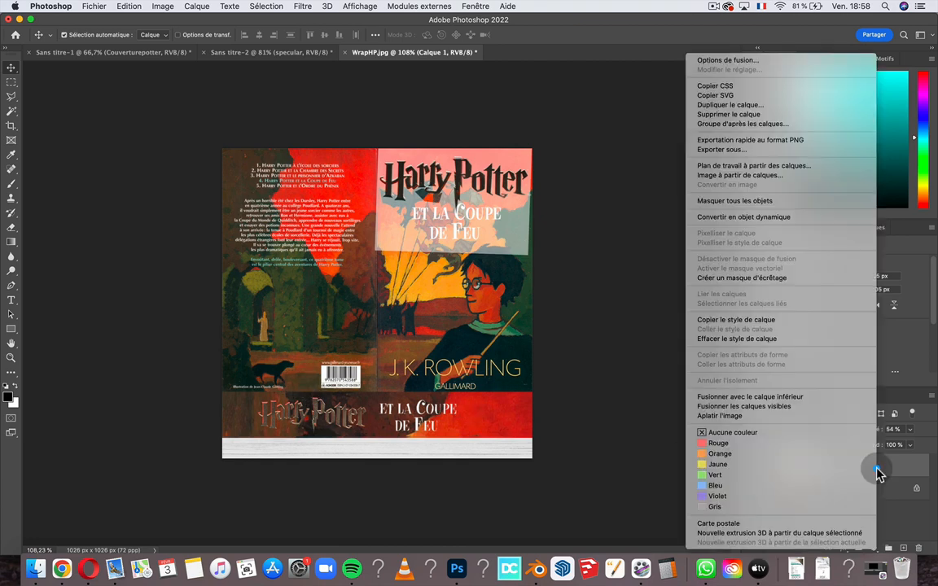
click(766, 104)
key(Return)
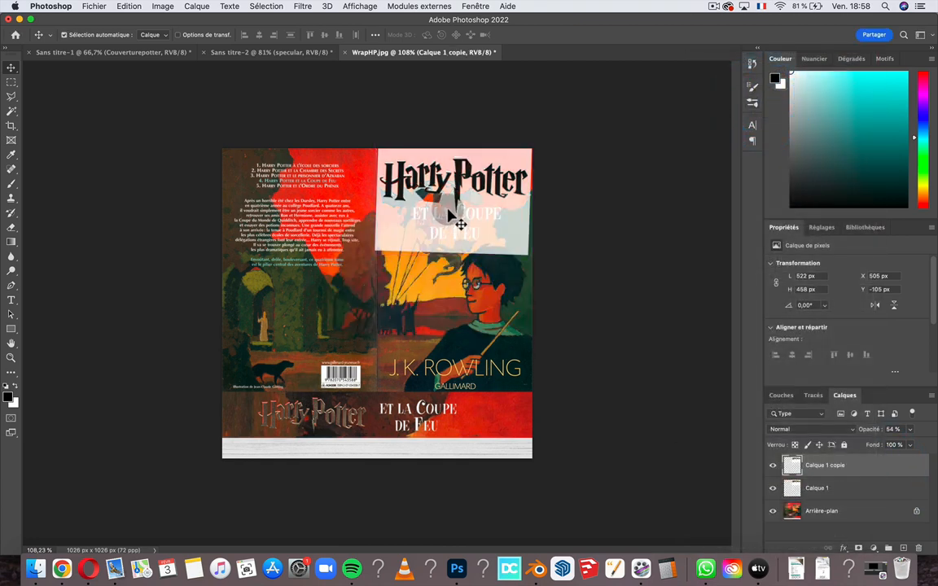
key(super+t)
drag(450, 215, 320, 443)
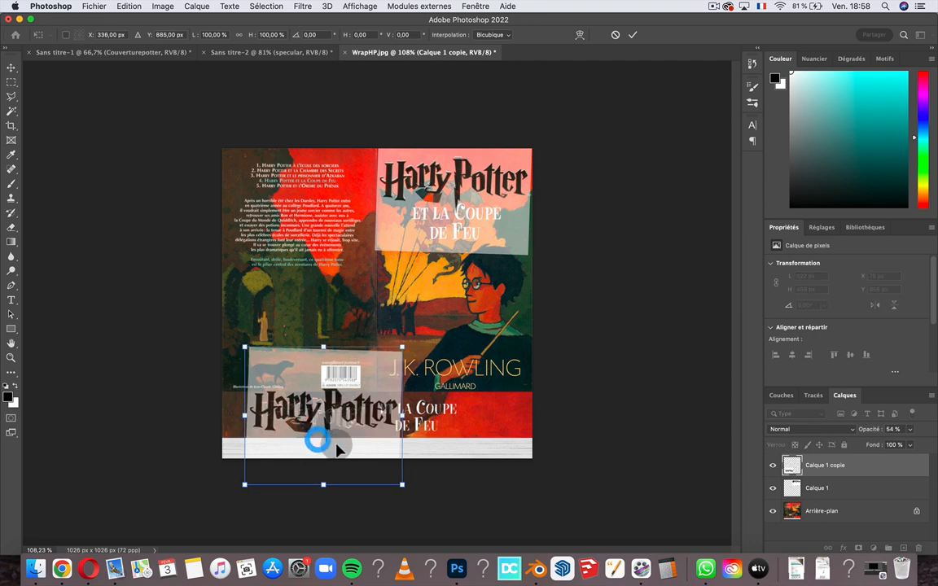
drag(402, 484, 364, 448)
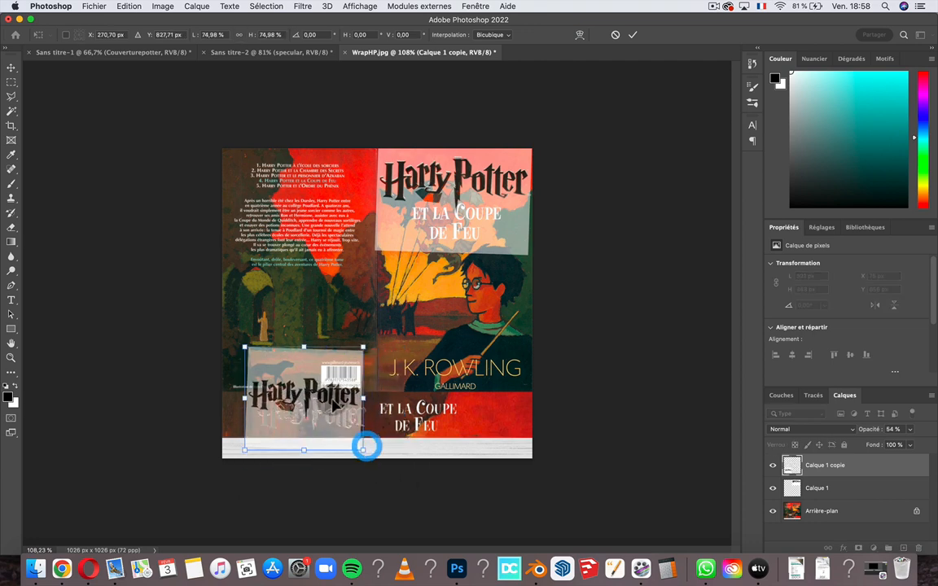
drag(332, 402, 336, 420)
Shift the copied logo along the spine title and narrow it to about 73.2% width to match the printed letters
key(super+plus)
scroll(337, 423, down, 5)
scroll(336, 423, left, 3)
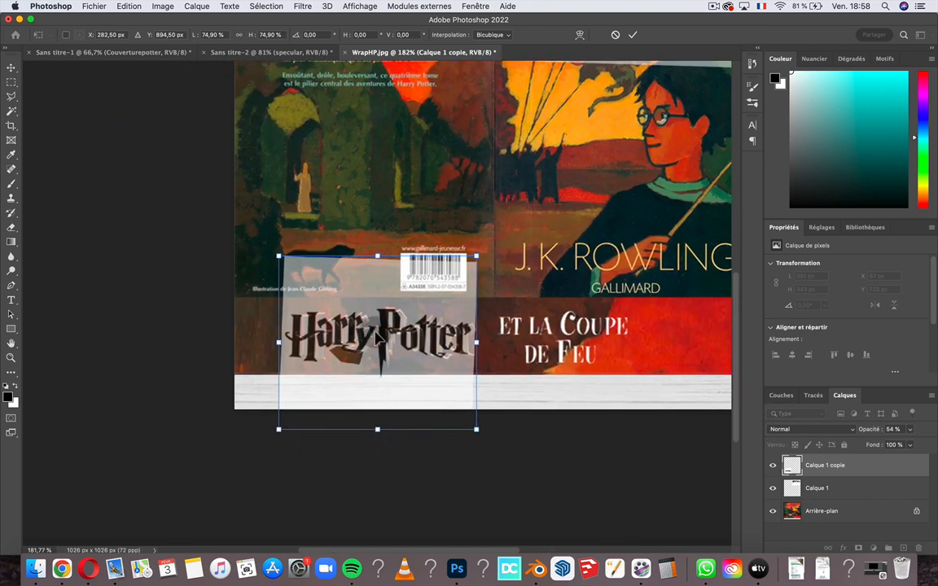
alt+scroll(376, 324, up, 3)
drag(398, 345, 410, 347)
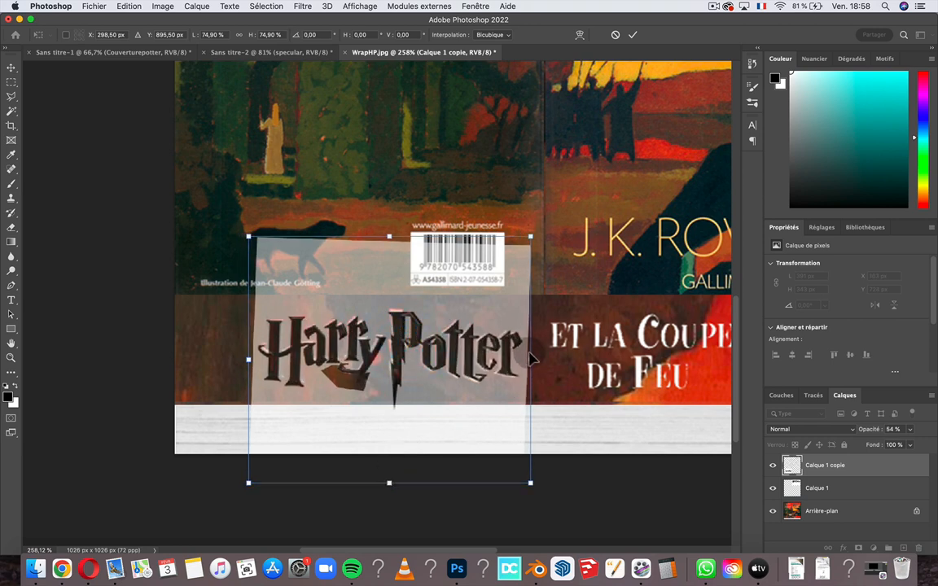
drag(529, 353, 523, 358)
drag(399, 360, 400, 358)
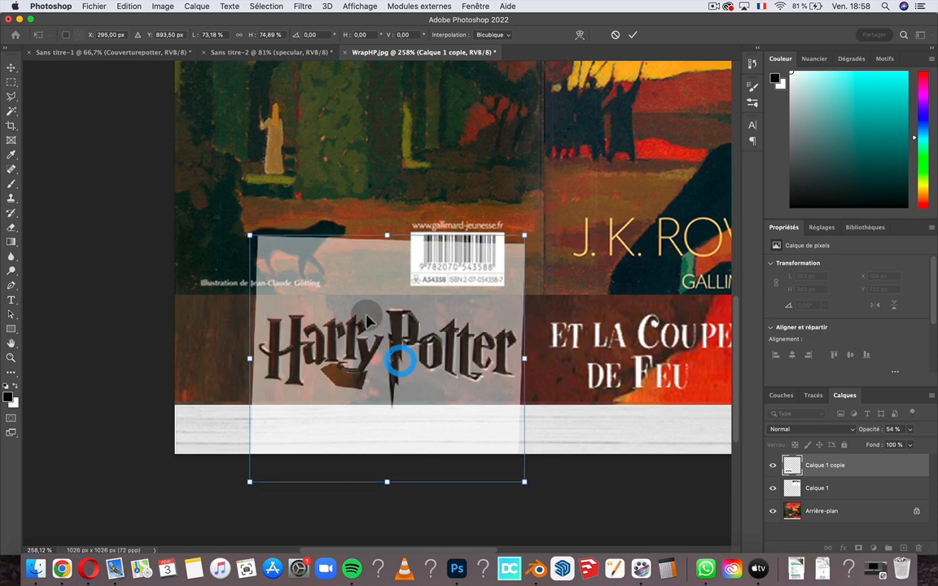
Fine-tune the spine logo to about 73% width, 73.8% height and 0.70° rotation, nudge it down, and apply the transform
drag(248, 358, 247, 360)
drag(381, 482, 385, 478)
drag(544, 447, 545, 453)
key(Down)
key(Down)
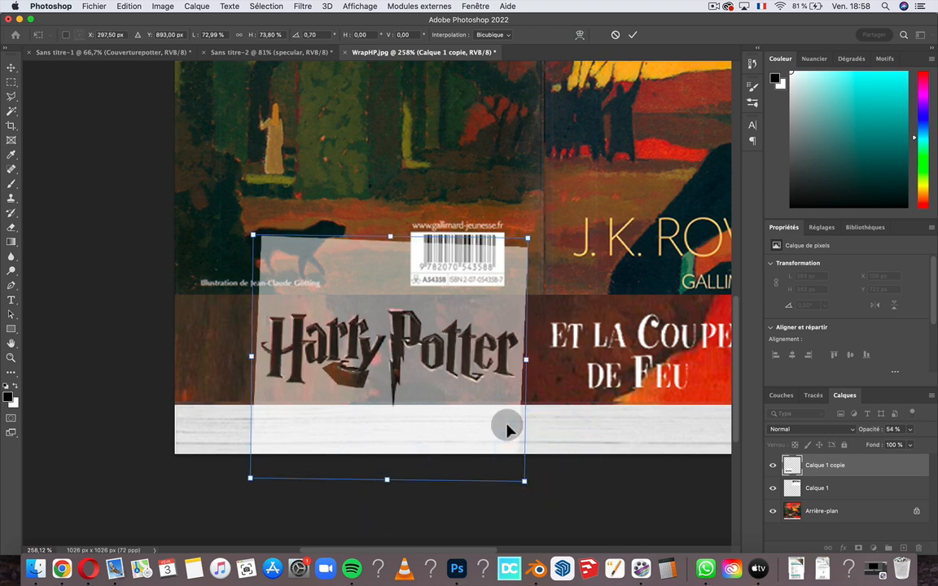
key(Return)
key(super+0)
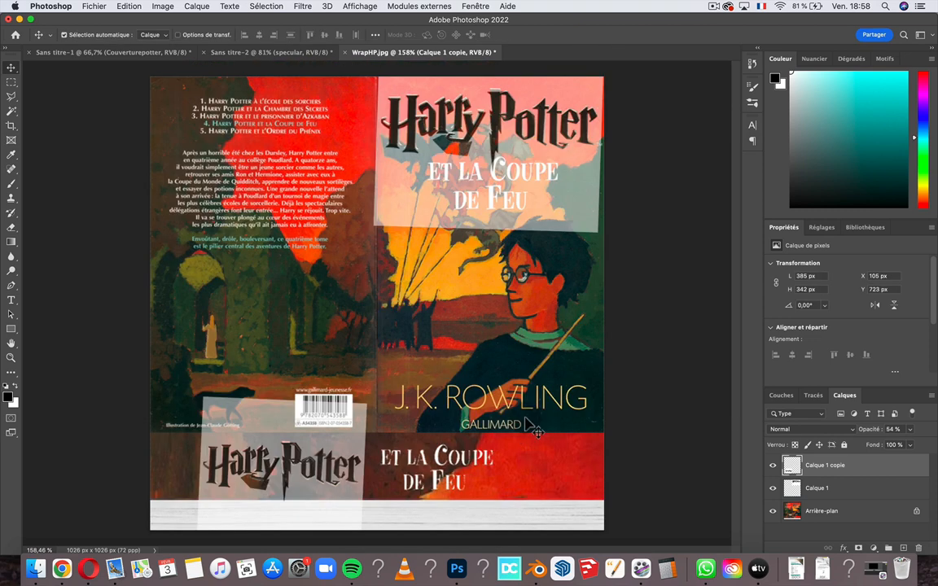
Hide the Arrière-plan background layer and set both logo layers to 100% opacity
click(771, 513)
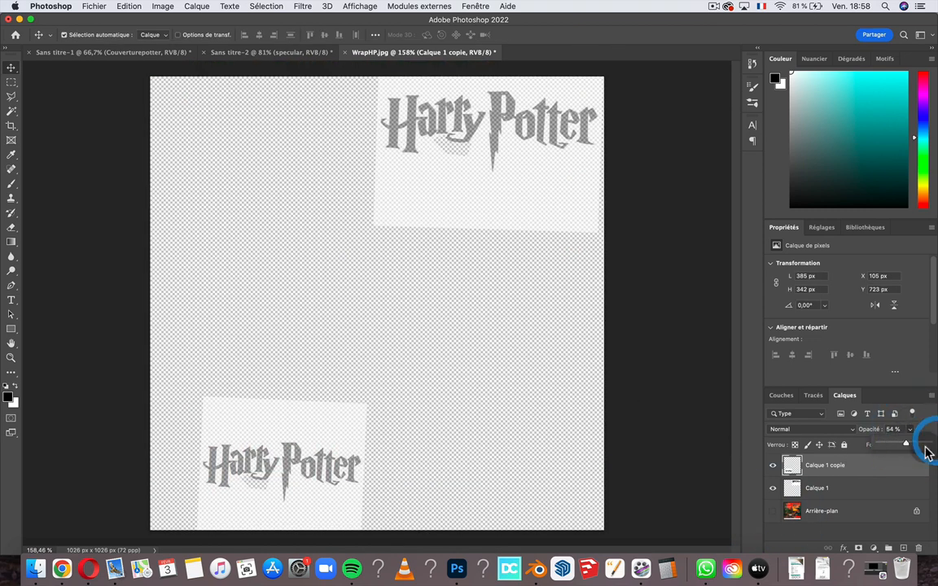
drag(916, 448, 928, 440)
click(863, 488)
click(910, 429)
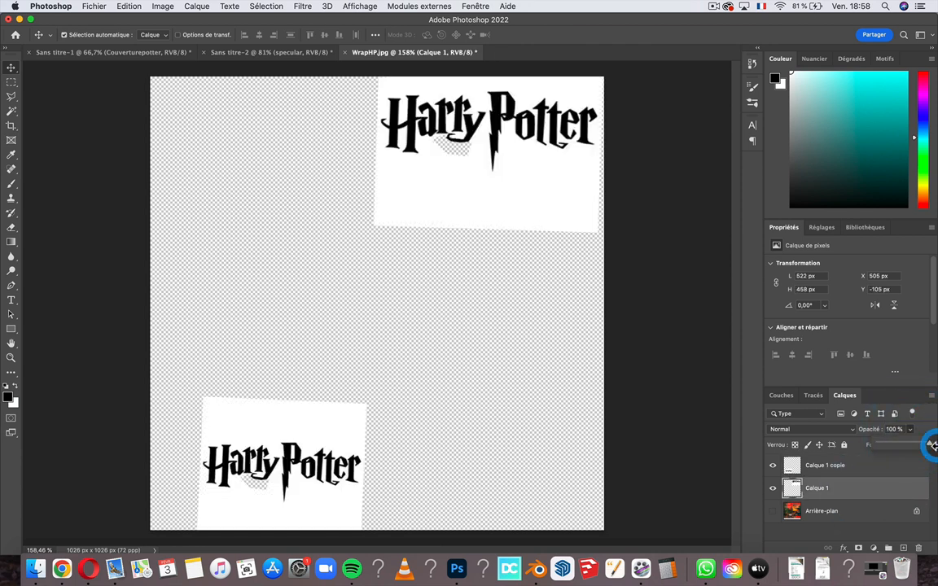
Add a white (ffffff) solid color fill layer directly beneath the two logo layers
click(844, 510)
click(882, 548)
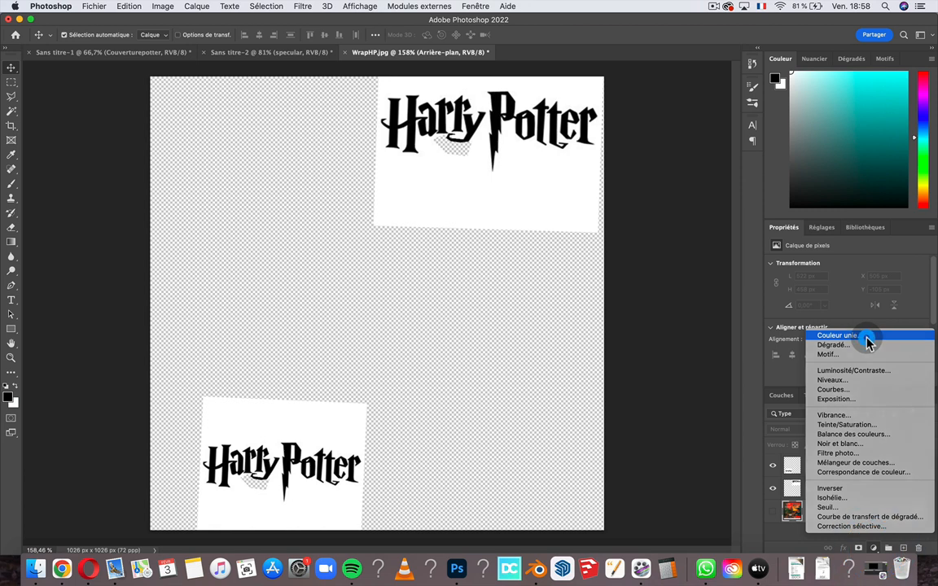
click(864, 339)
click(578, 185)
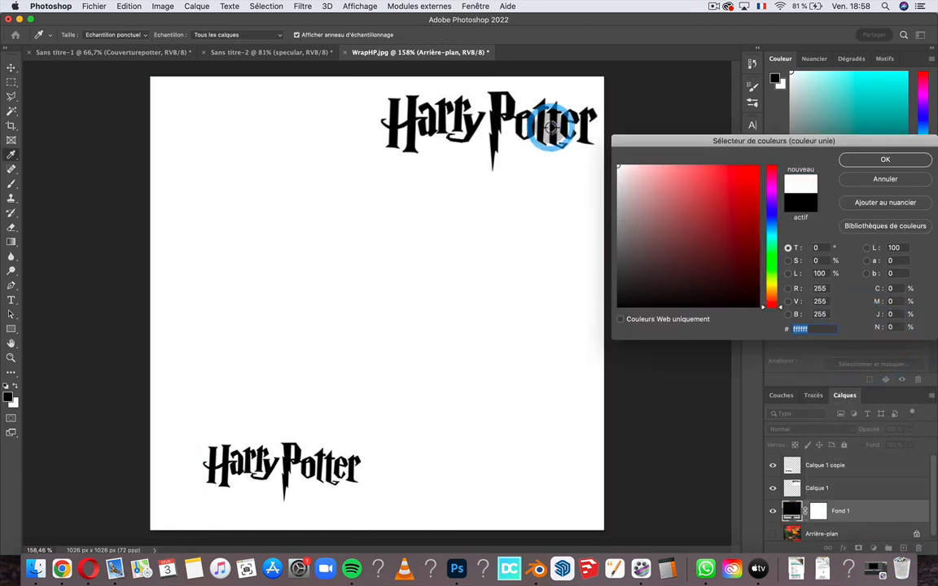
key(Return)
key(v)
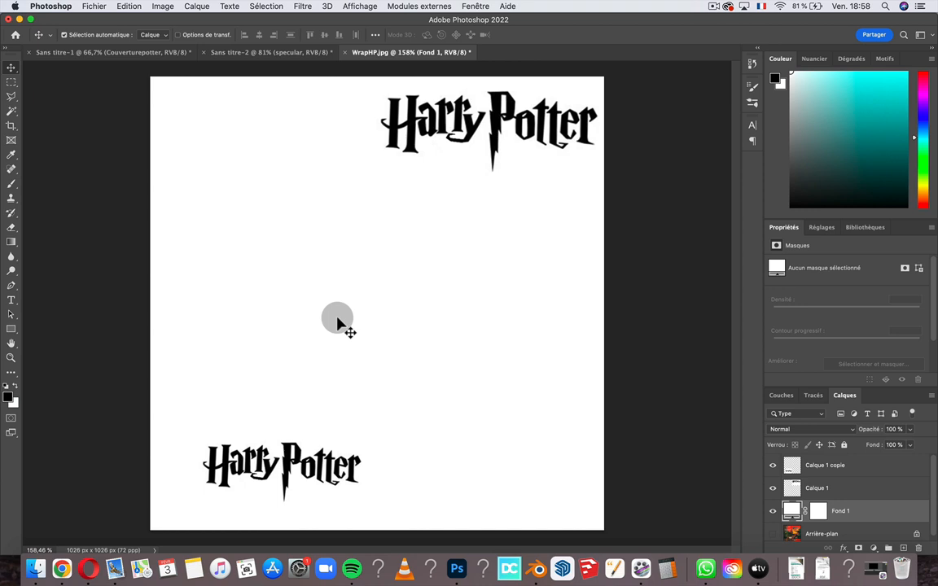
Save a JPEG copy of the image on the desktop as WrapHP-specular.jpg with the default JPEG options
click(93, 6)
click(134, 133)
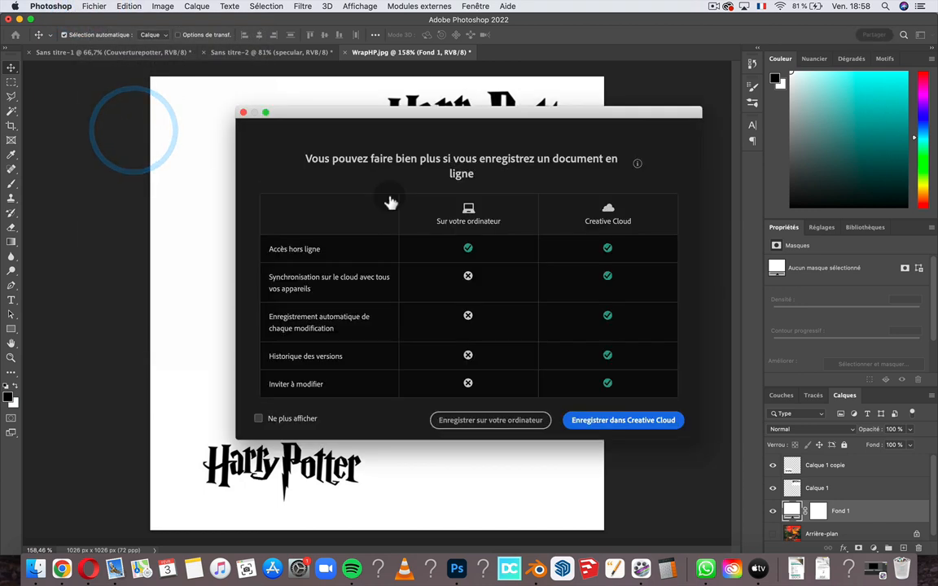
click(484, 428)
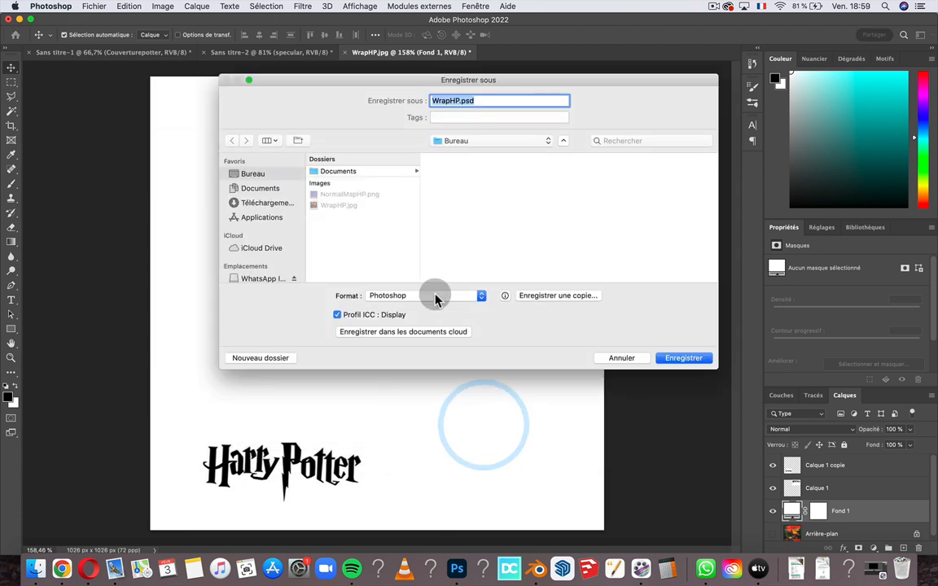
click(527, 297)
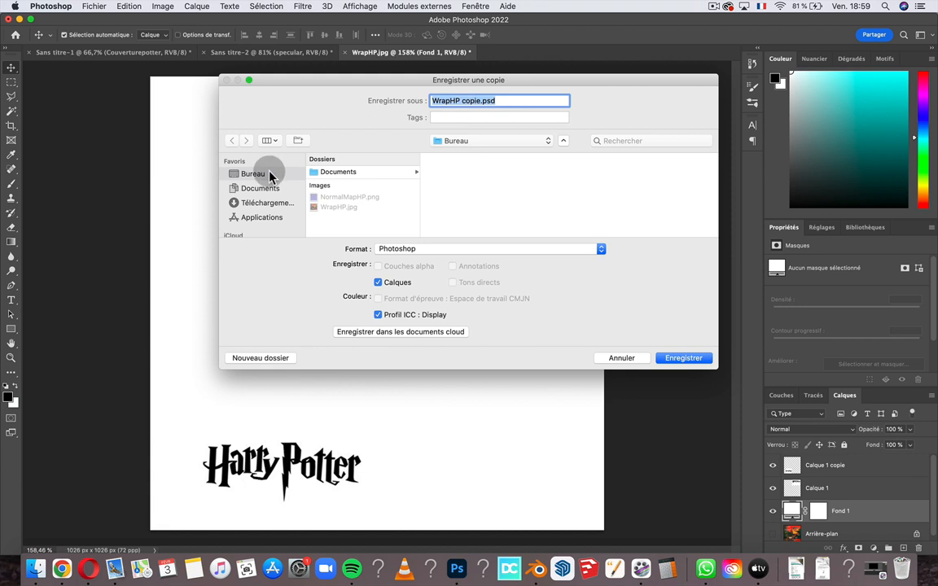
click(450, 249)
click(401, 327)
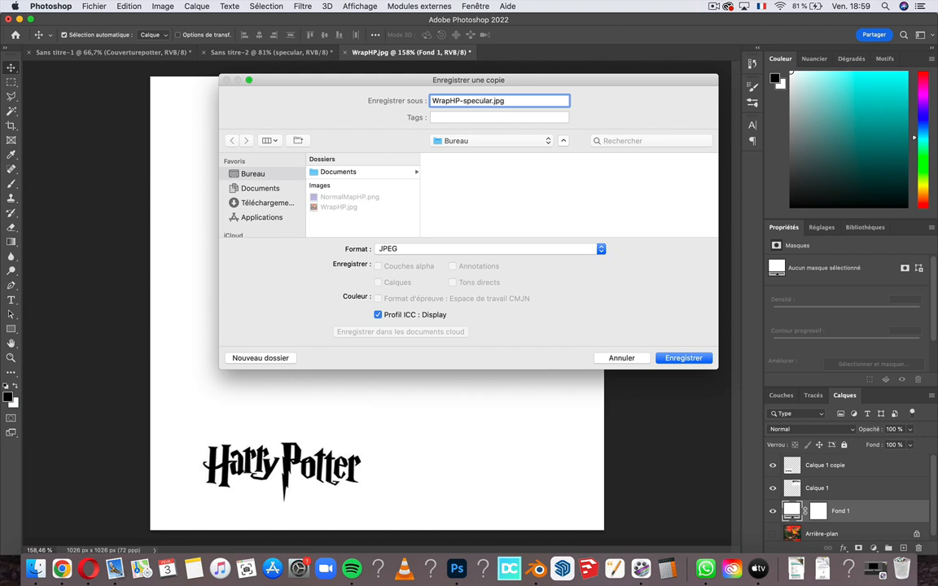
key(Return)
key(Return)
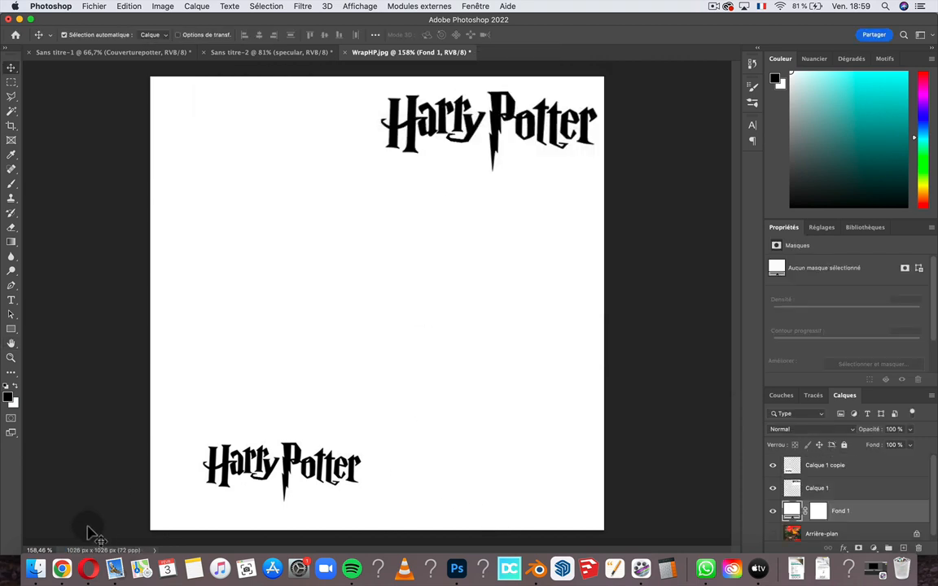
Switch to Blender and add an Image Texture node below the NormalMapHP.png node in the Couverture material
click(536, 568)
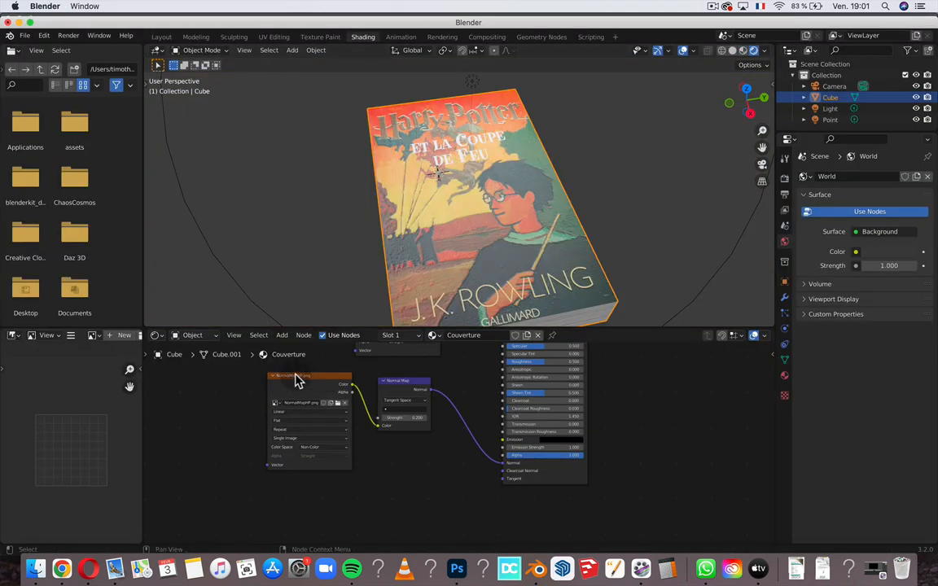
click(312, 449)
click(410, 487)
scroll(400, 463, down, 3)
click(278, 335)
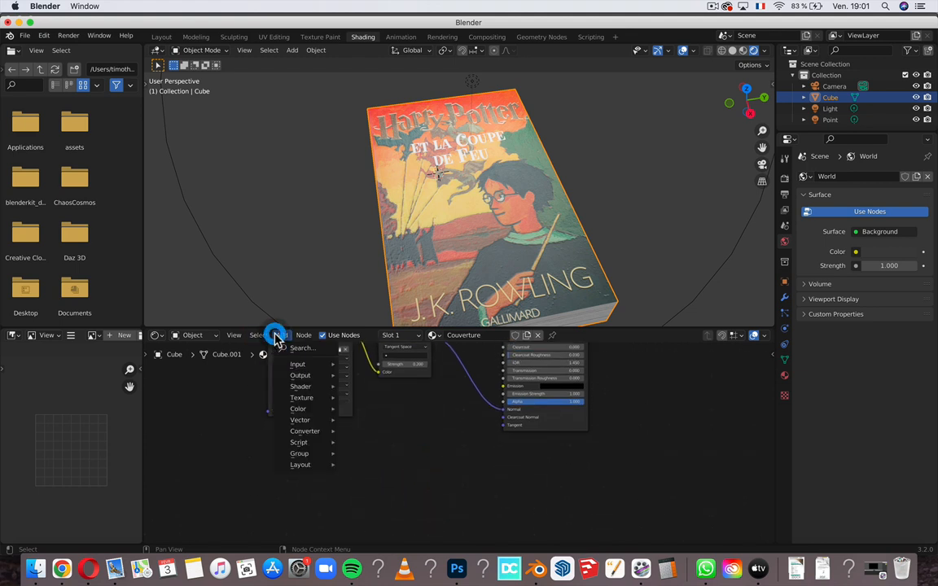
click(280, 343)
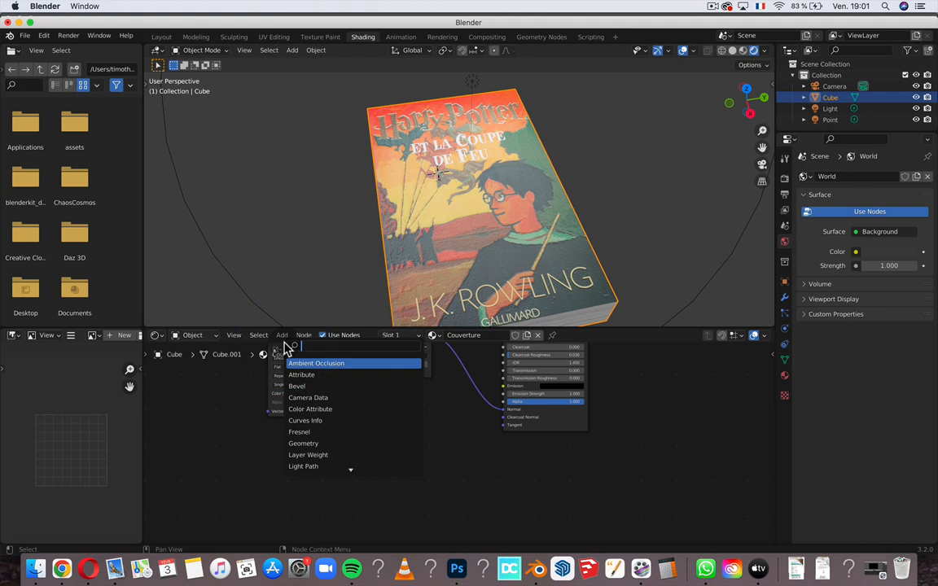
text(image)
key(Return)
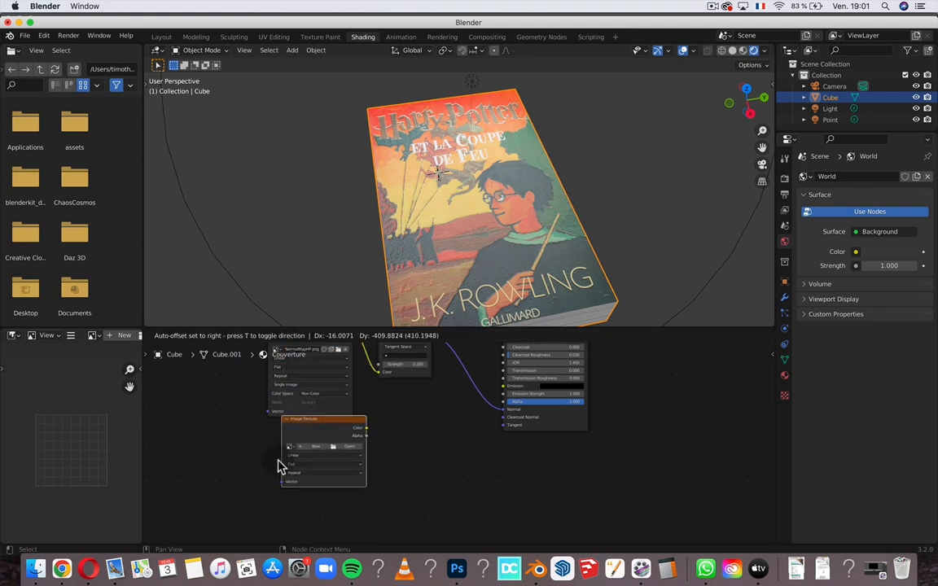
click(275, 493)
Load WrapHP-specular.jpg from the Desktop into the new Image Texture node
click(345, 466)
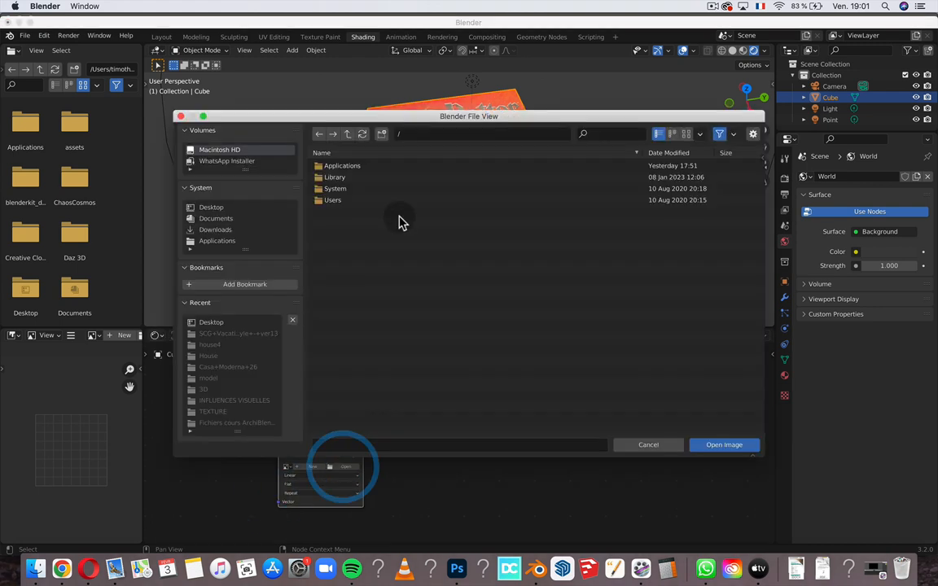
click(253, 207)
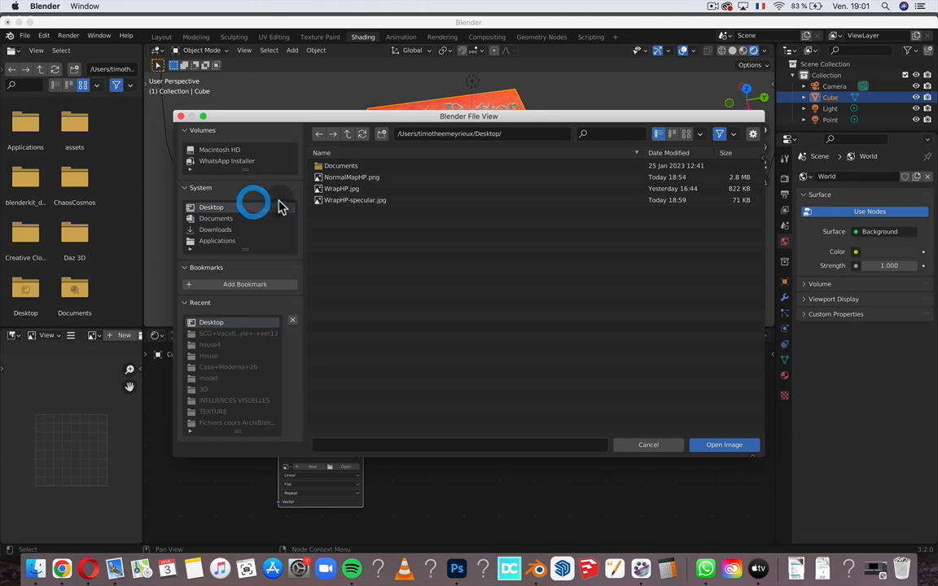
click(340, 207)
double_click(340, 207)
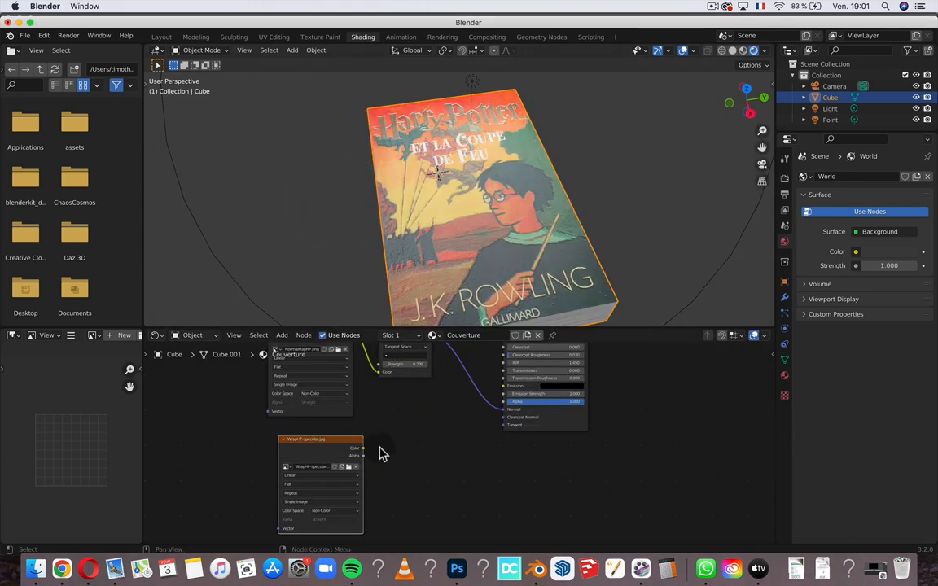
Add a Normal Map node to the right of the WrapHP-specular.jpg texture node
click(282, 334)
click(289, 345)
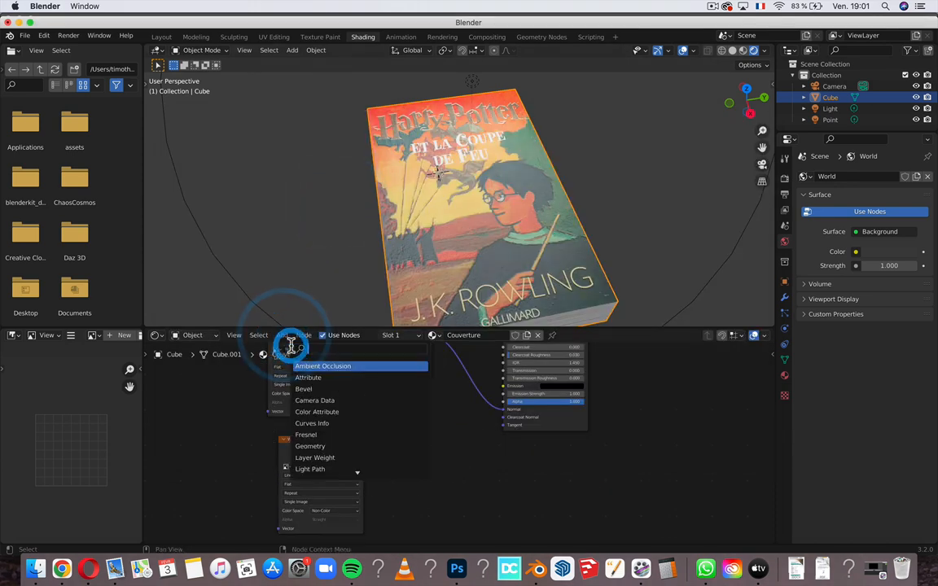
text(nom)
click(307, 366)
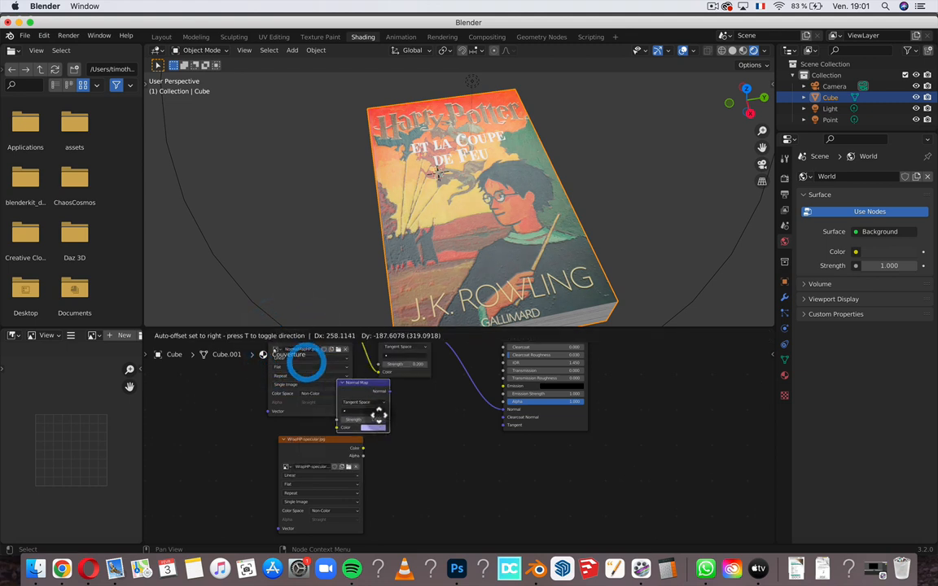
click(454, 460)
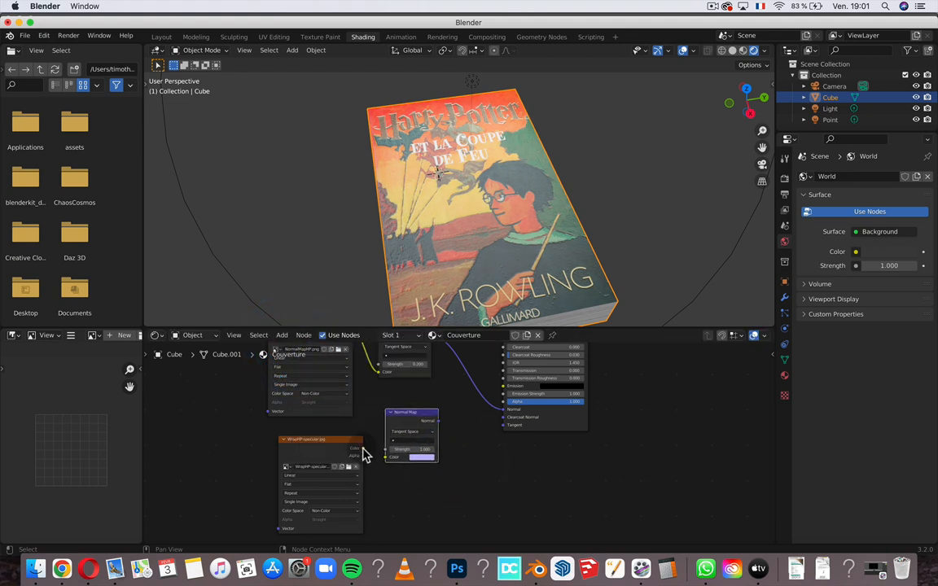
Link the WrapHP-specular.jpg Color output through the new Normal Map node to the Principled BSDF's Specular input
drag(360, 449, 388, 456)
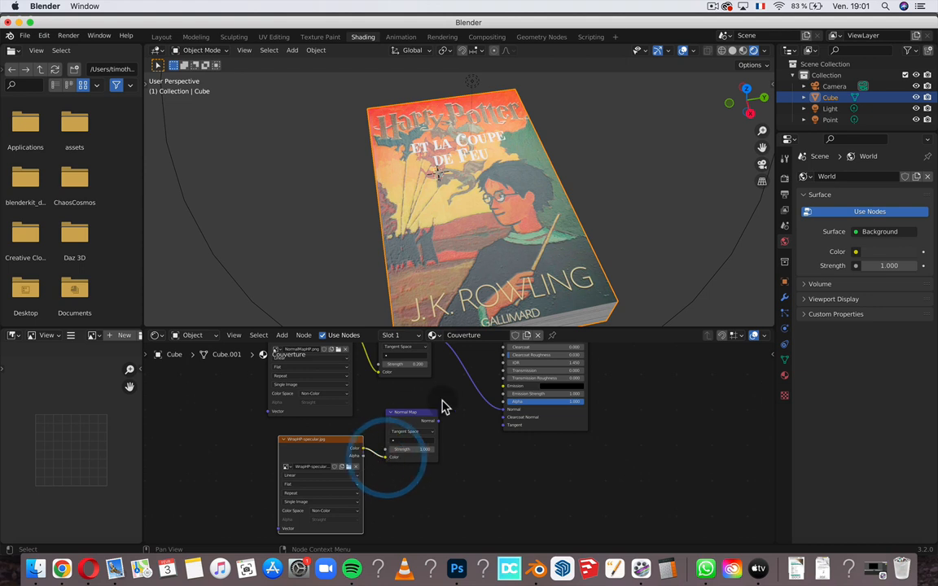
scroll(444, 406, up, 5)
drag(407, 494, 474, 477)
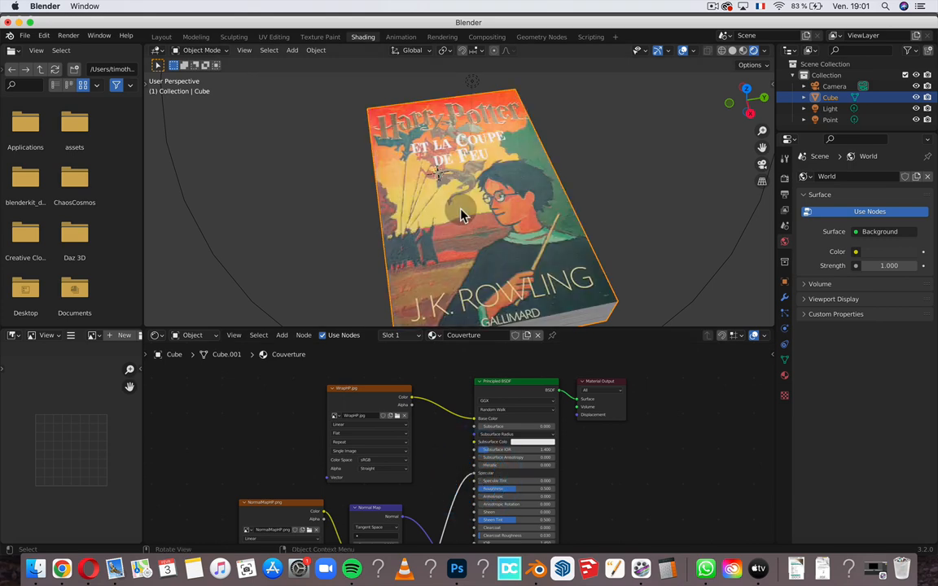
Move the point light around the book title and place it beyond the cover's upper-right corner
middle_drag(467, 203, 463, 235)
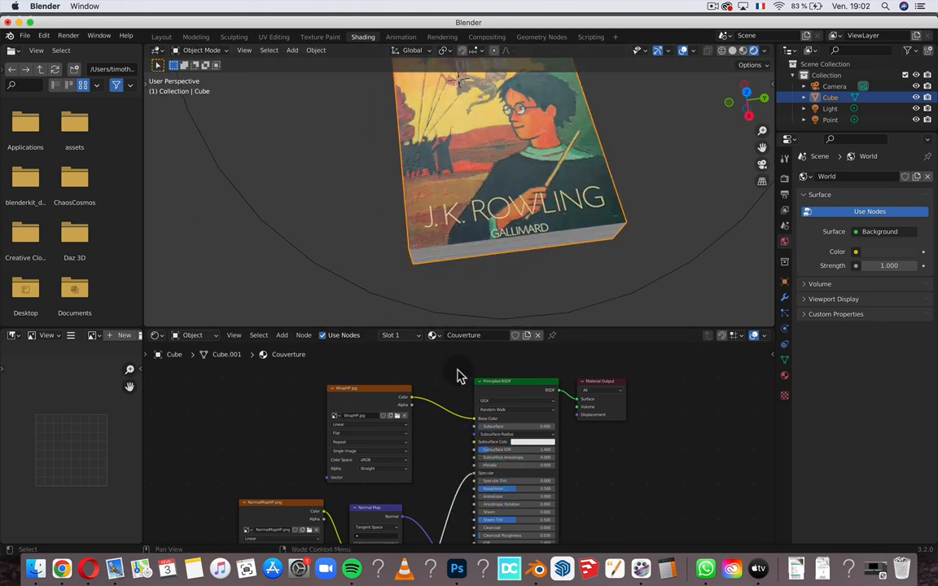
scroll(490, 253, down, 5)
scroll(490, 253, up, 7)
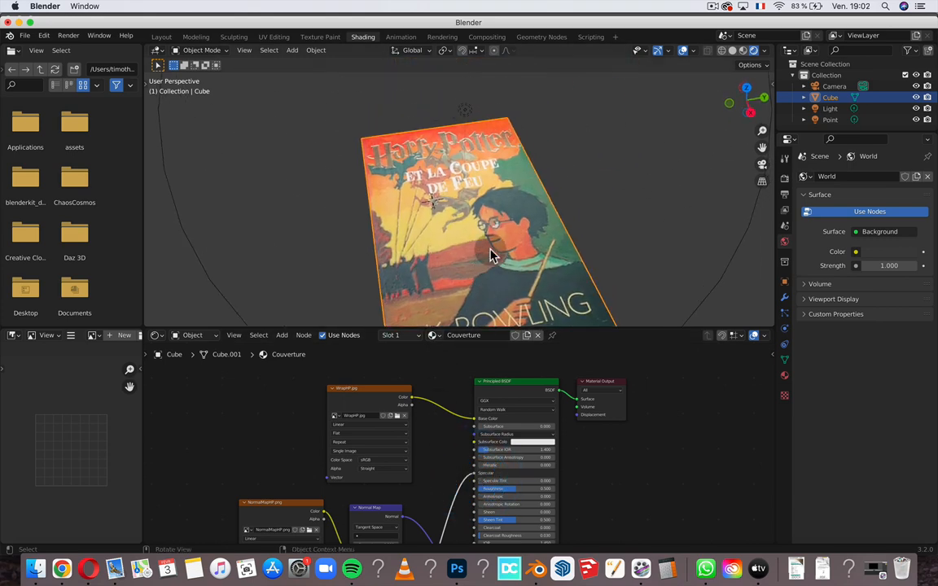
click(466, 100)
key(g)
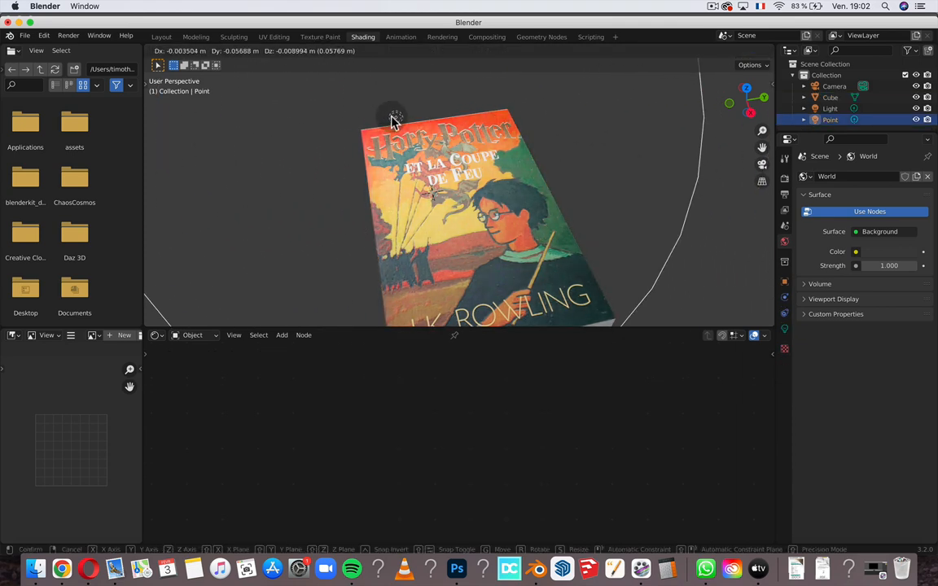
click(521, 81)
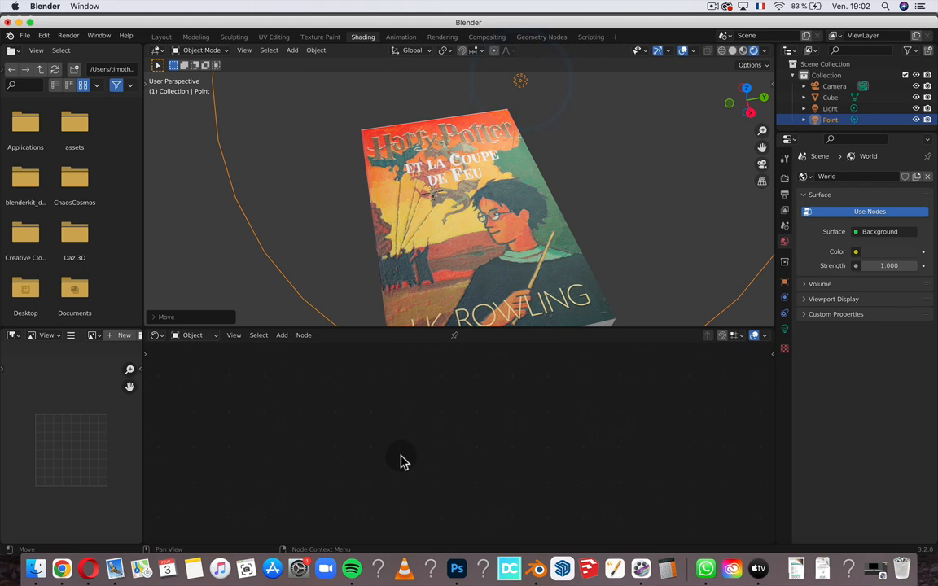
Set the Strength of the specular texture's Normal Map node to 10 in the book's Couverture material
click(483, 277)
scroll(428, 435, up, 4)
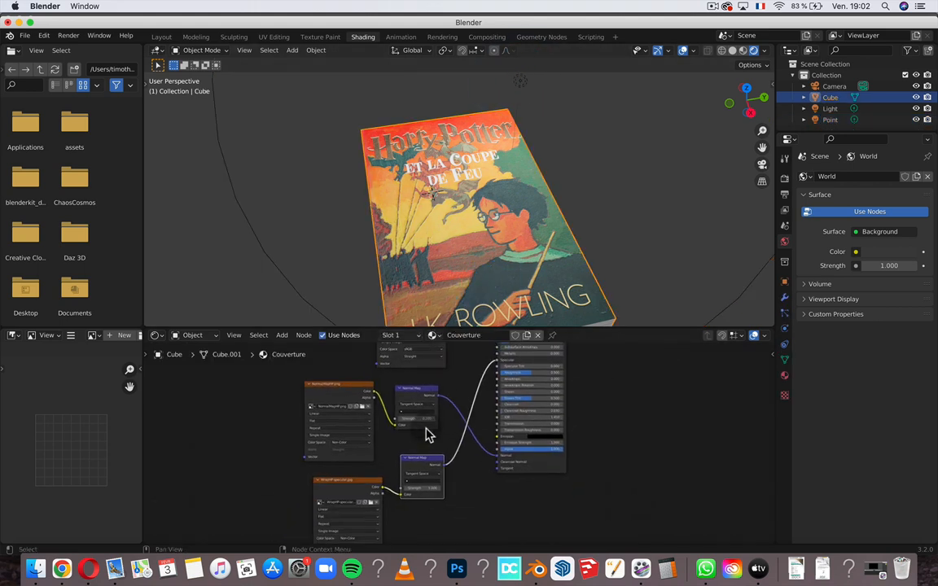
scroll(393, 482, up, 3)
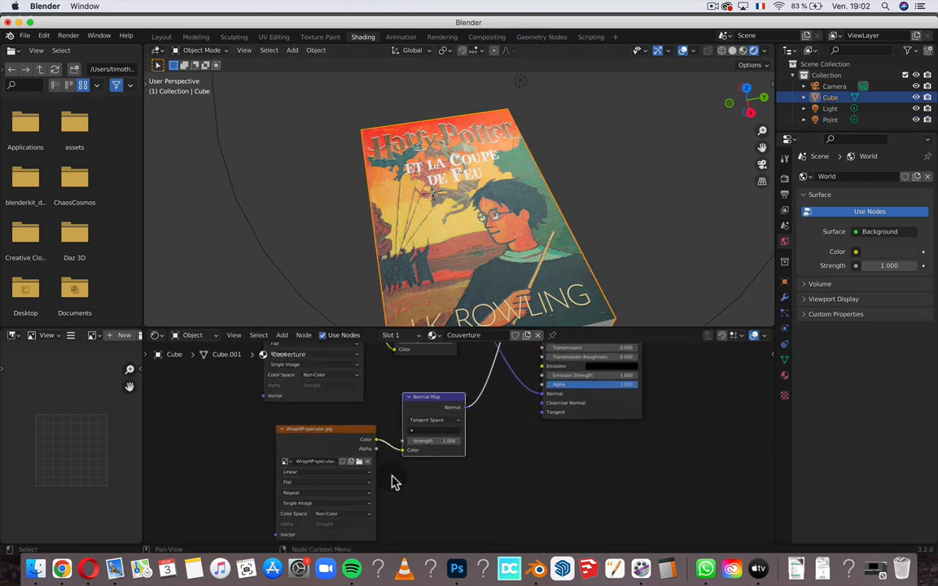
mouse_move(433, 441)
mouse_down()
mouse_move(480, 440)
mouse_move(418, 440)
mouse_move(500, 441)
mouse_up()
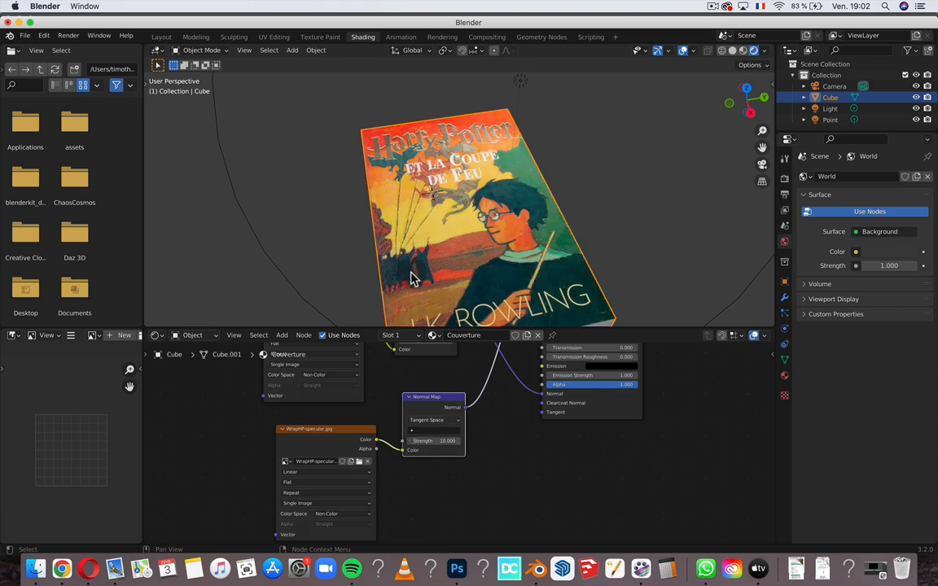
Examine the book cover's shine and title logos from different distances and positions
scroll(412, 201, down, 5)
scroll(412, 200, up, 5)
click(445, 240)
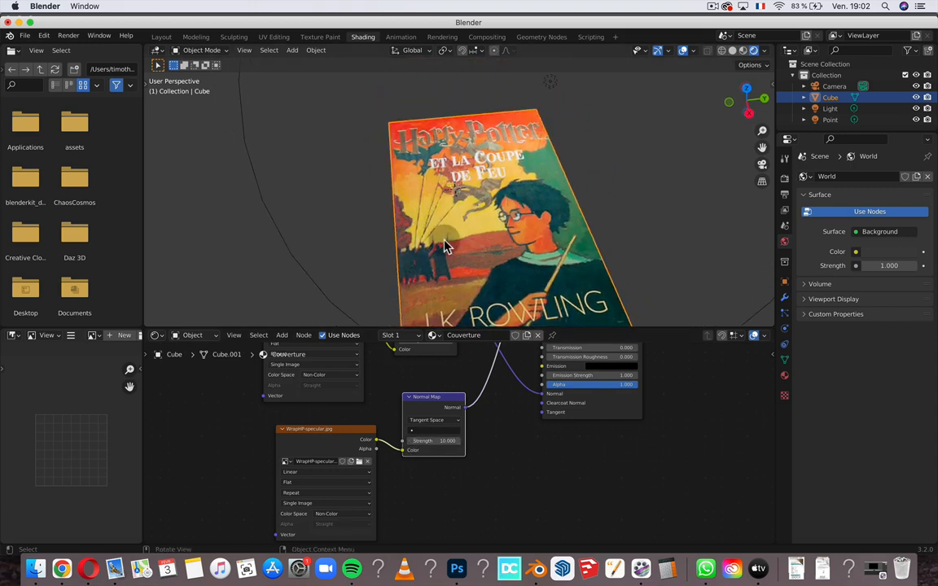
scroll(464, 174, up, 1)
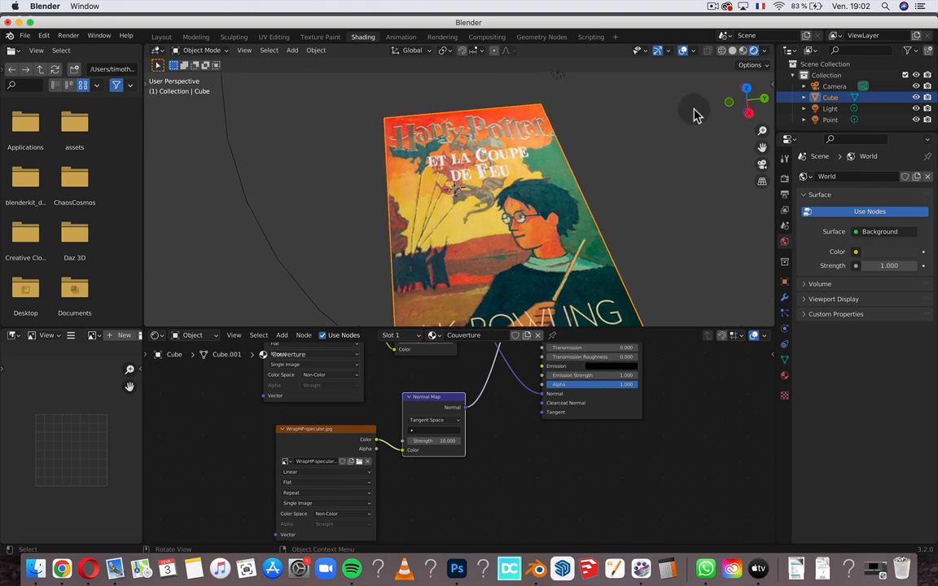
drag(760, 147, 761, 124)
click(653, 185)
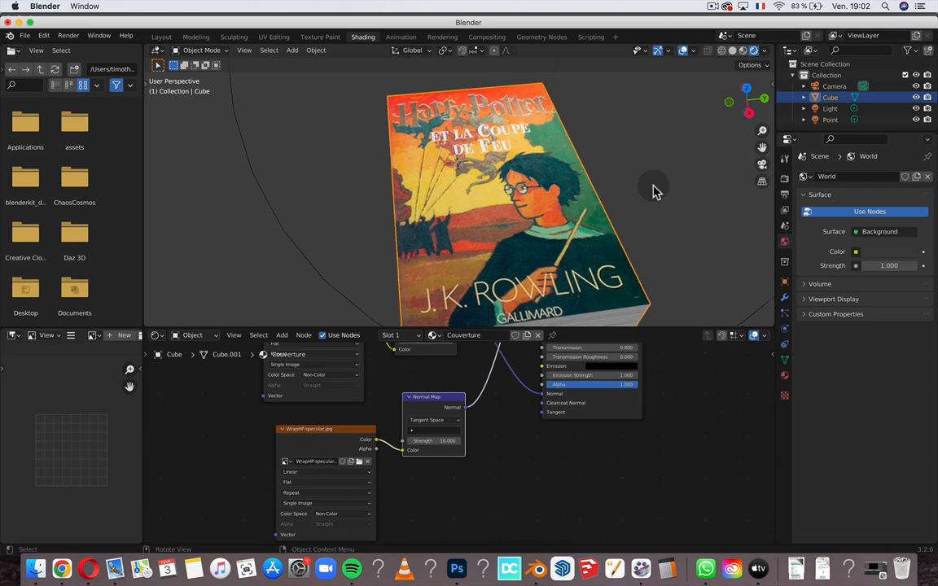
scroll(652, 186, down, 2)
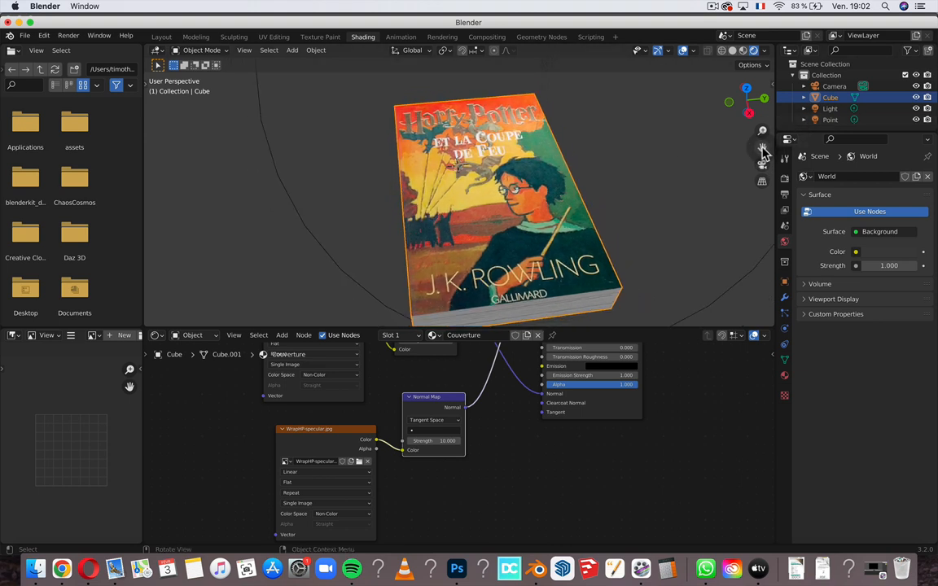
drag(762, 153, 784, 102)
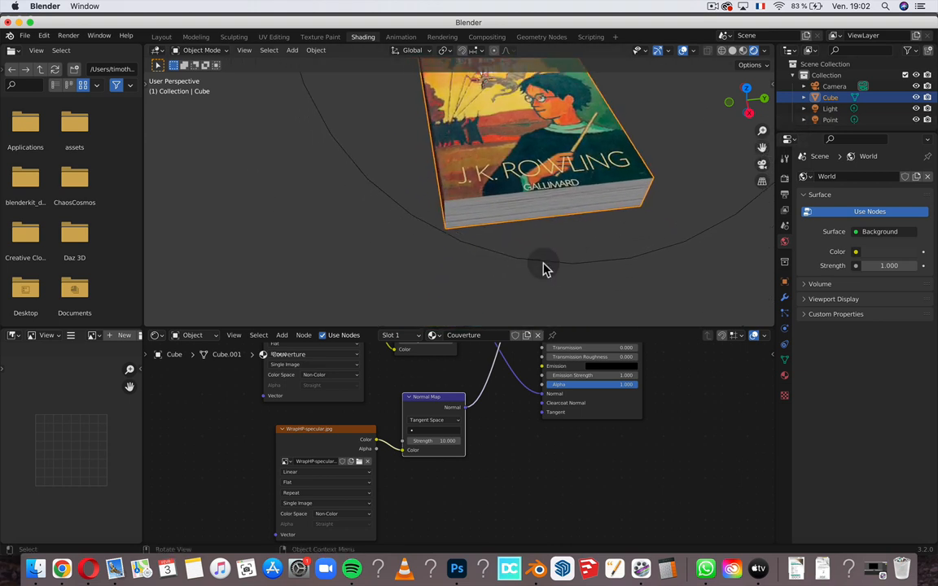
Sweep the point light across the title, place it just above the book's top edge, and reselect the book
scroll(544, 268, up, 4)
click(480, 153)
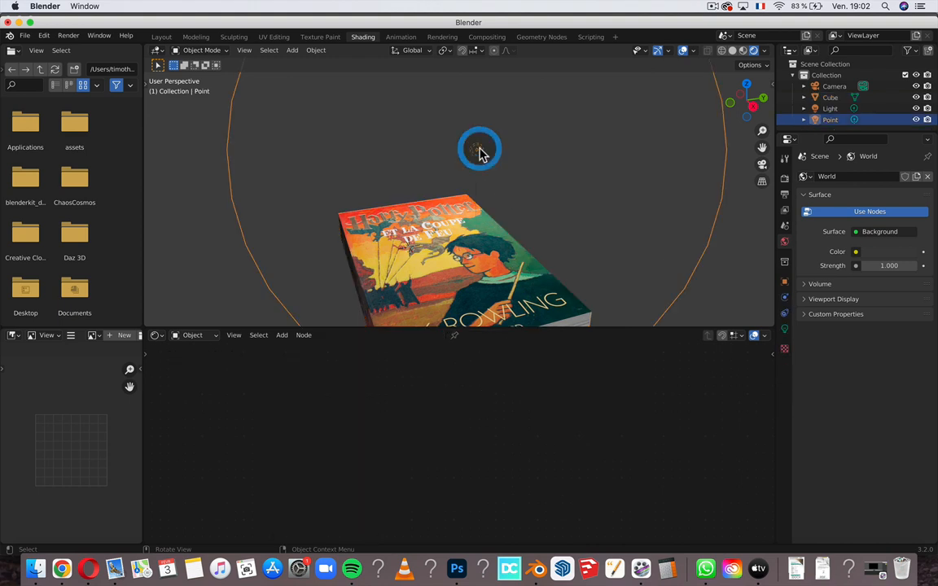
key(g)
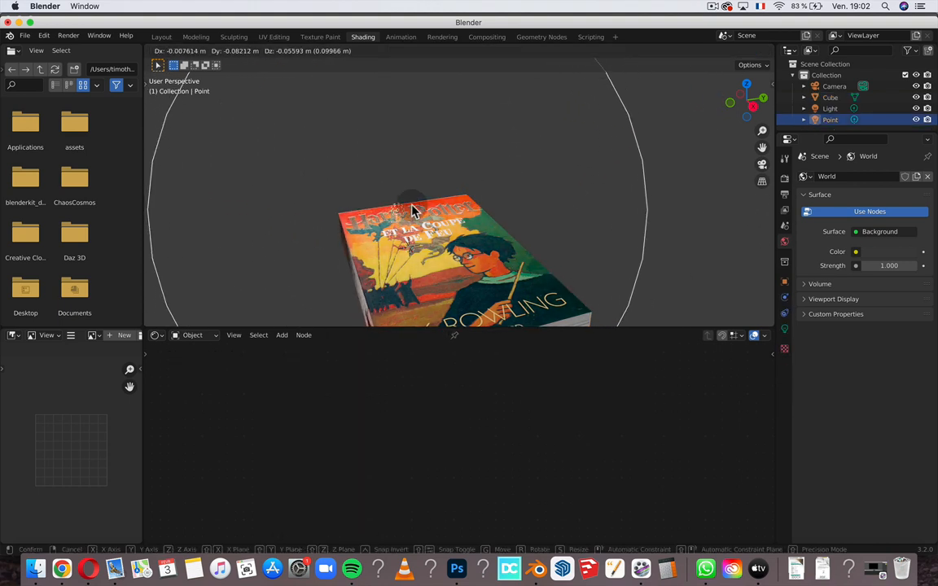
click(467, 152)
middle_drag(466, 152, 446, 241)
click(446, 242)
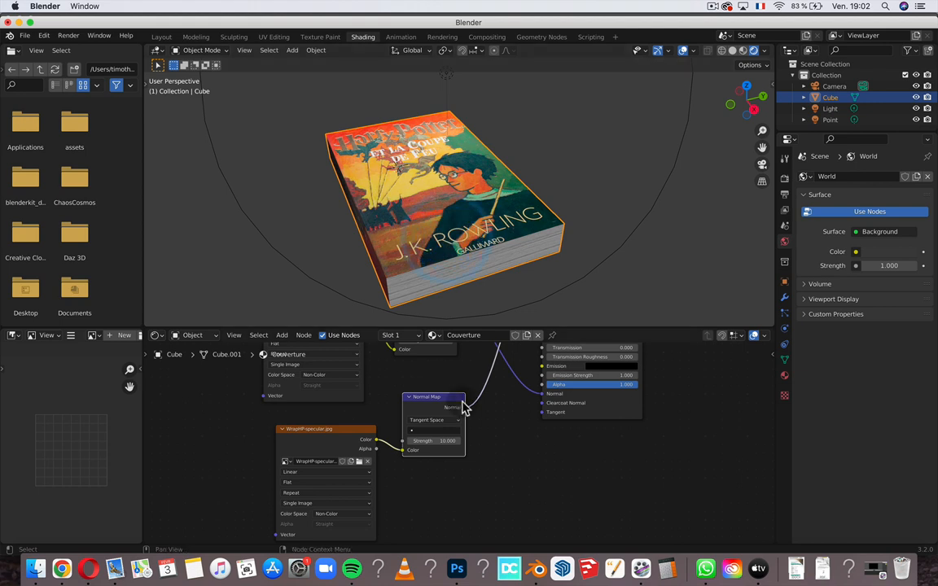
scroll(462, 401, down, 3)
scroll(462, 401, up, 3)
scroll(462, 405, up, 3)
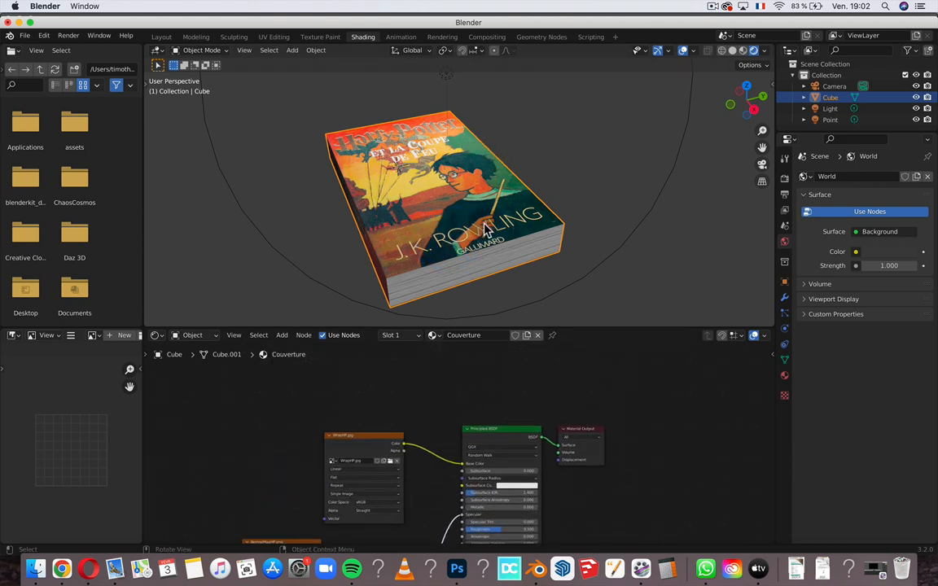
middle_drag(427, 192, 424, 169)
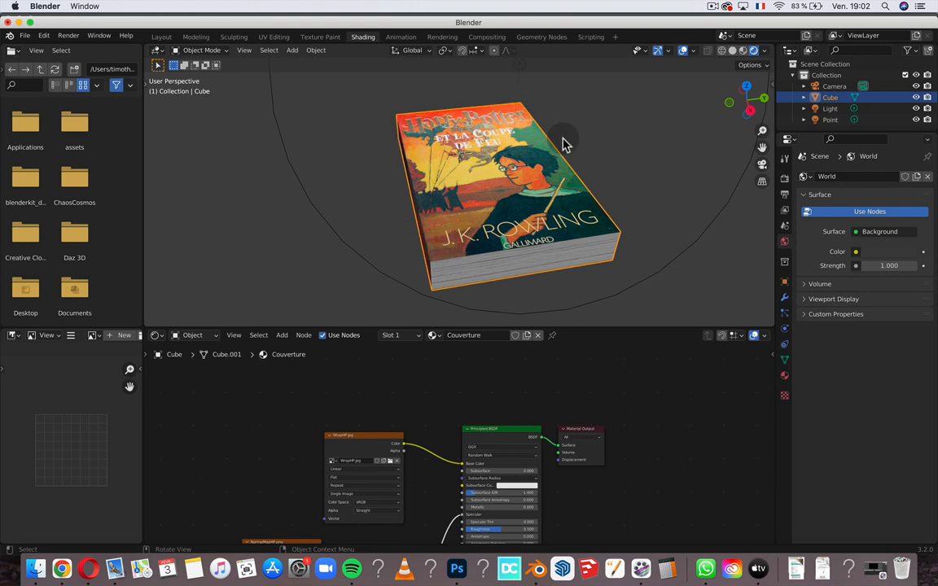
click(537, 194)
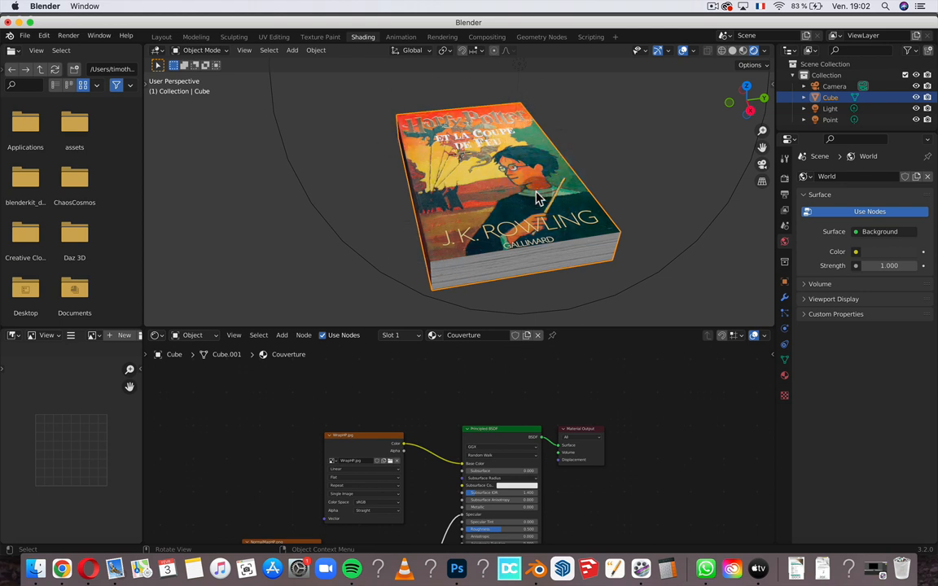